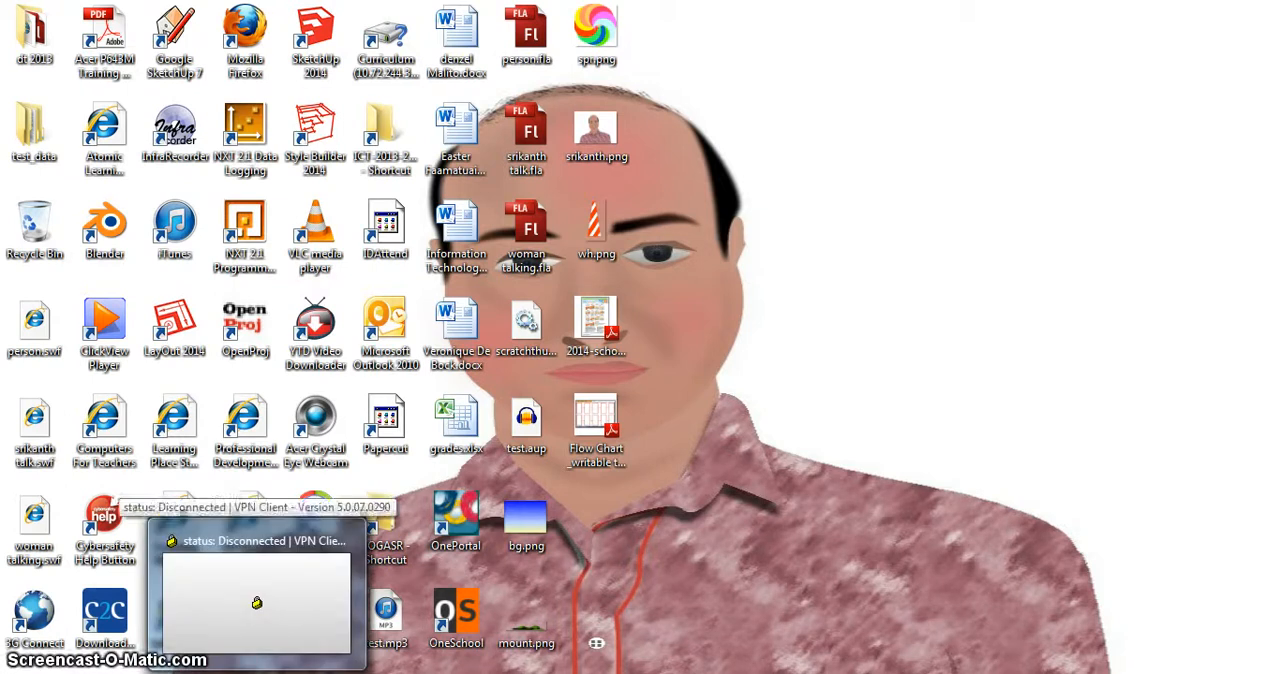
- Switch to the blank Untitled-1 document in Adobe Flash and select Layer 1 in the timeline
{"action": "mouse_move", "coordinate": [140, 673]}
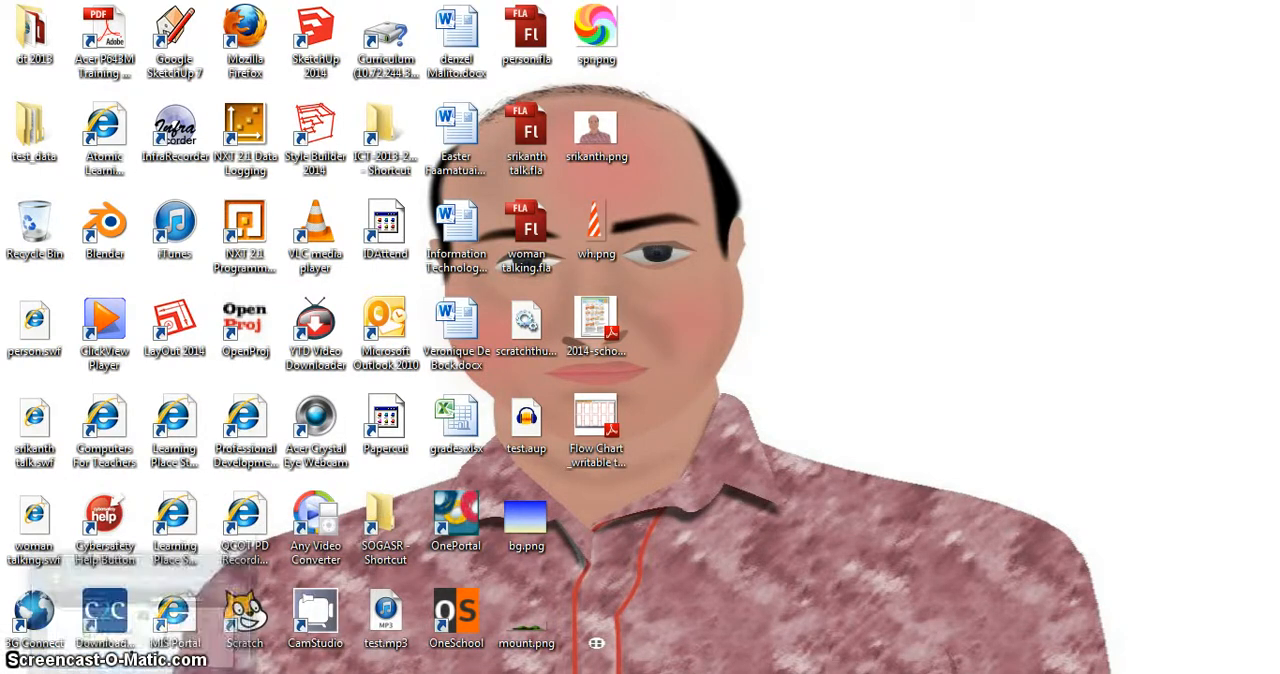
{"action": "left_click", "coordinate": [345, 673]}
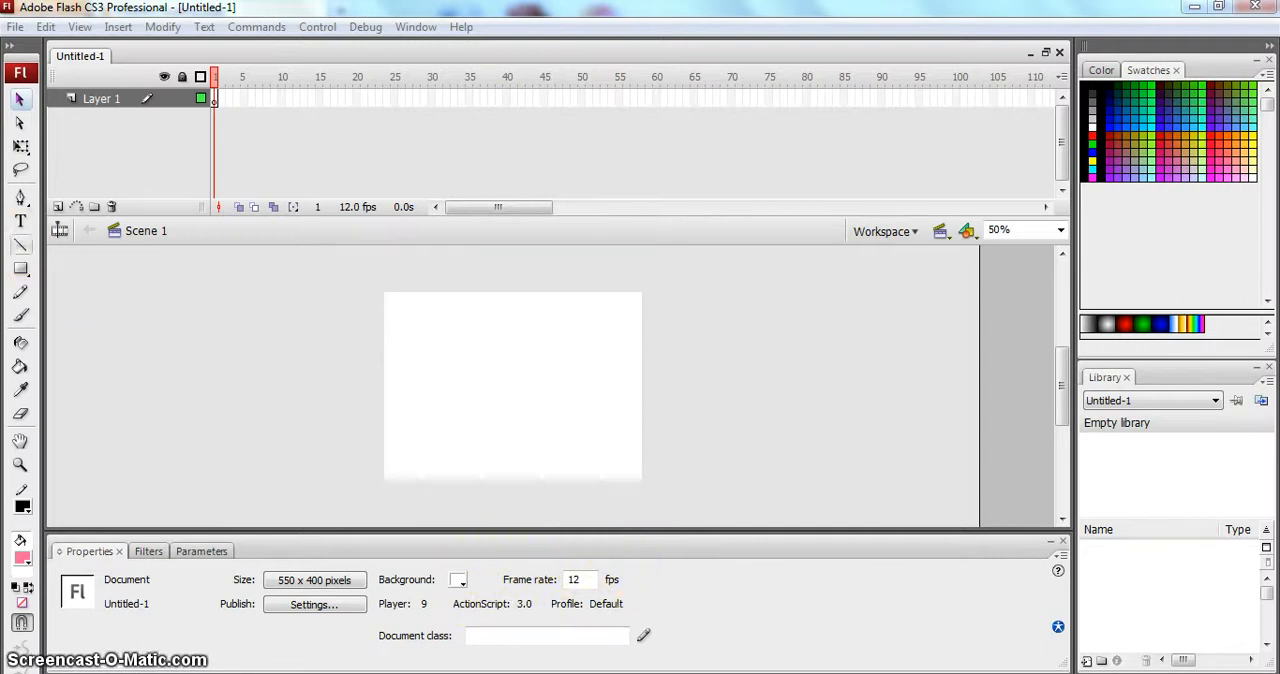
{"action": "left_click", "coordinate": [70, 102]}
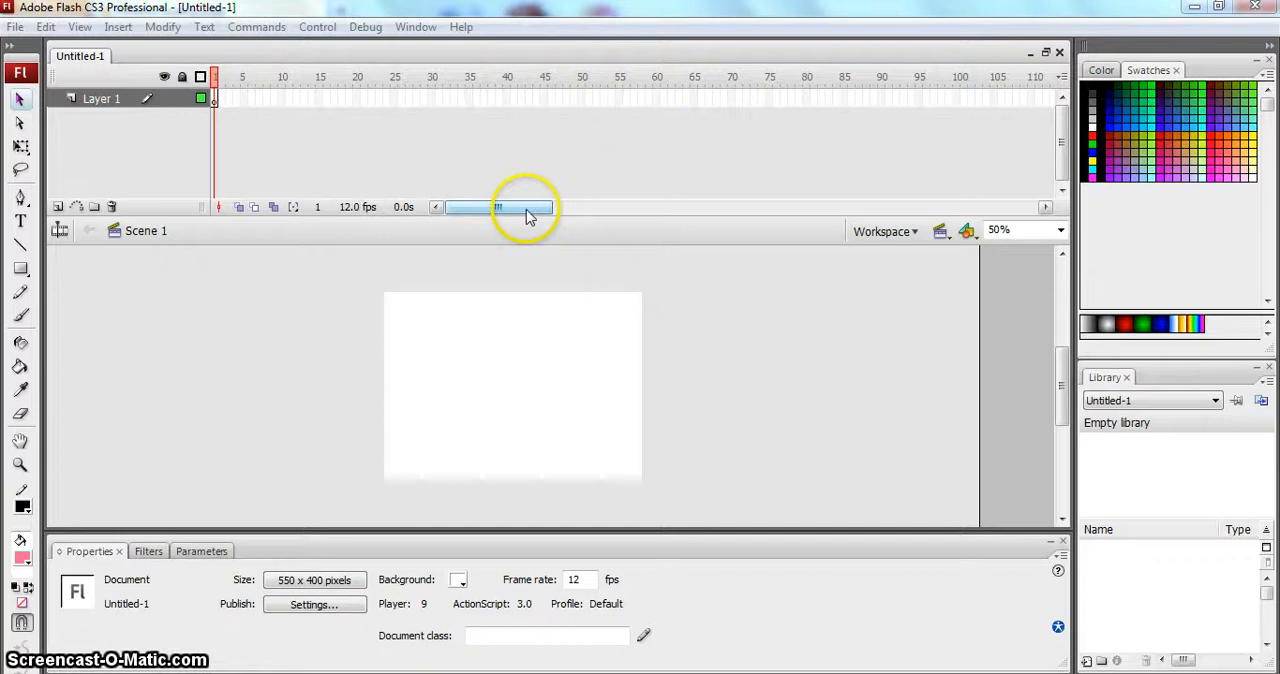
{"action": "left_click_drag", "start_coordinate": [523, 206], "coordinate": [500, 233]}
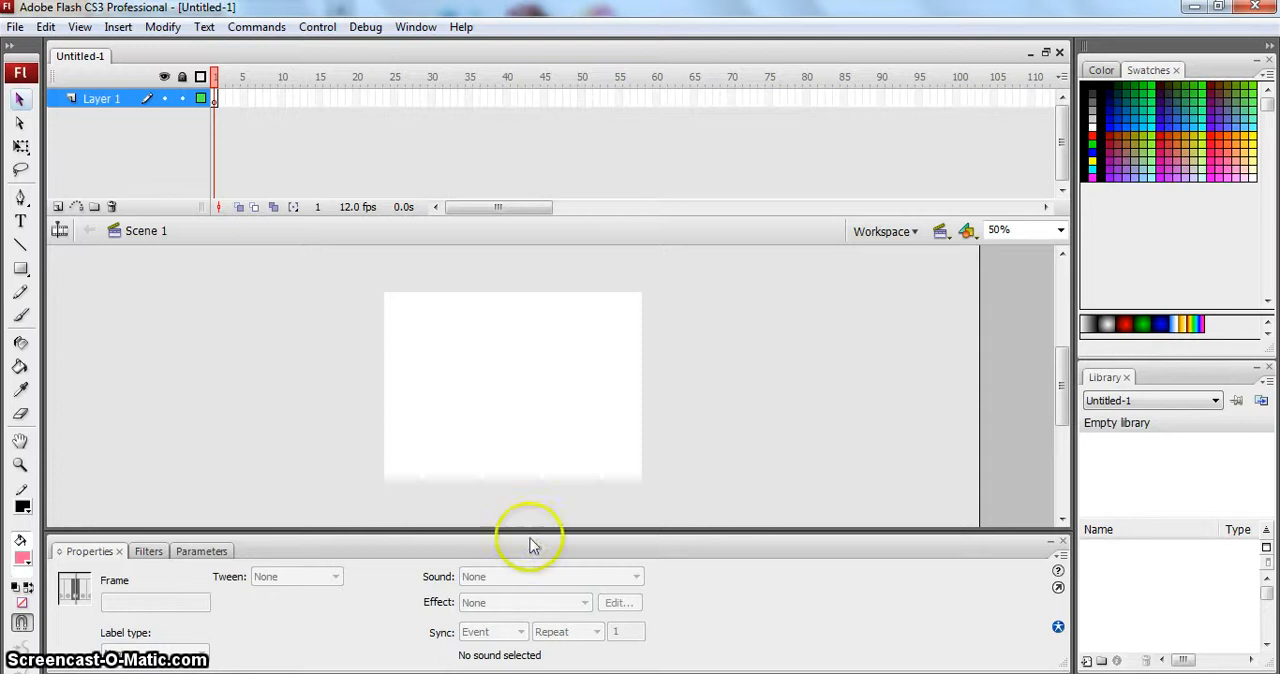
- Switch to Adobe Fireworks and scale the man bitmap on Page 2 down to about 342 px wide
{"action": "mouse_move", "coordinate": [431, 673]}
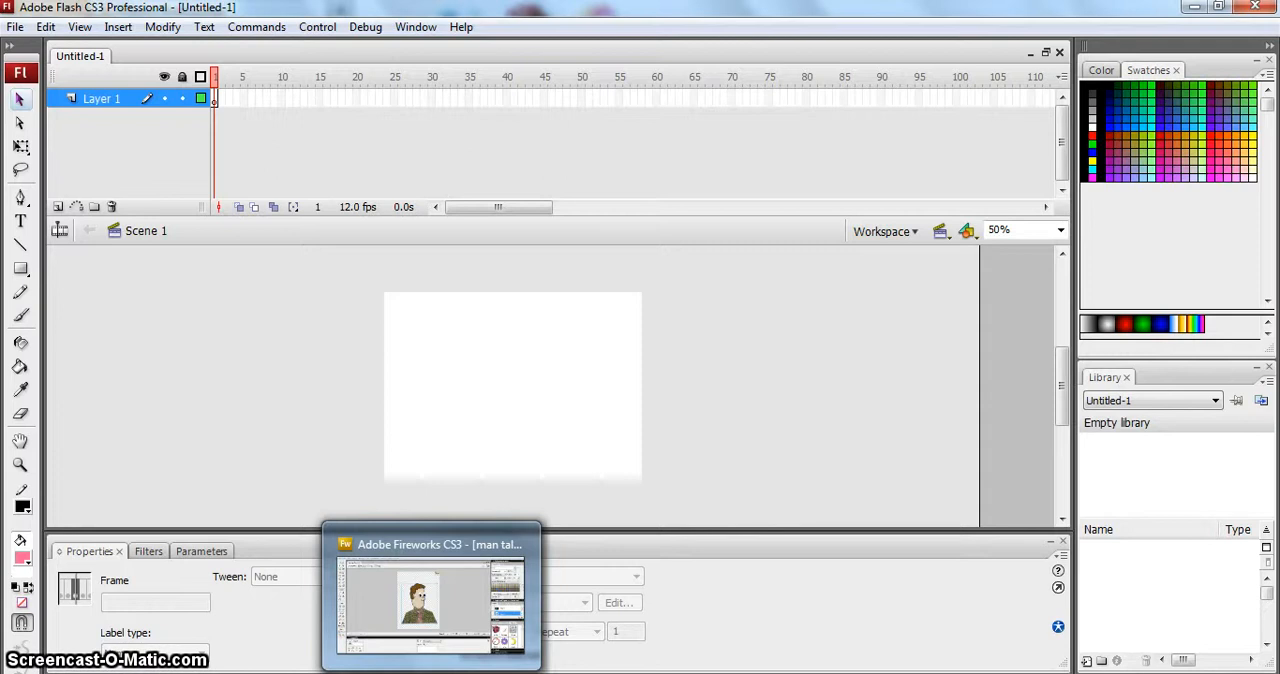
{"action": "left_click", "coordinate": [431, 672]}
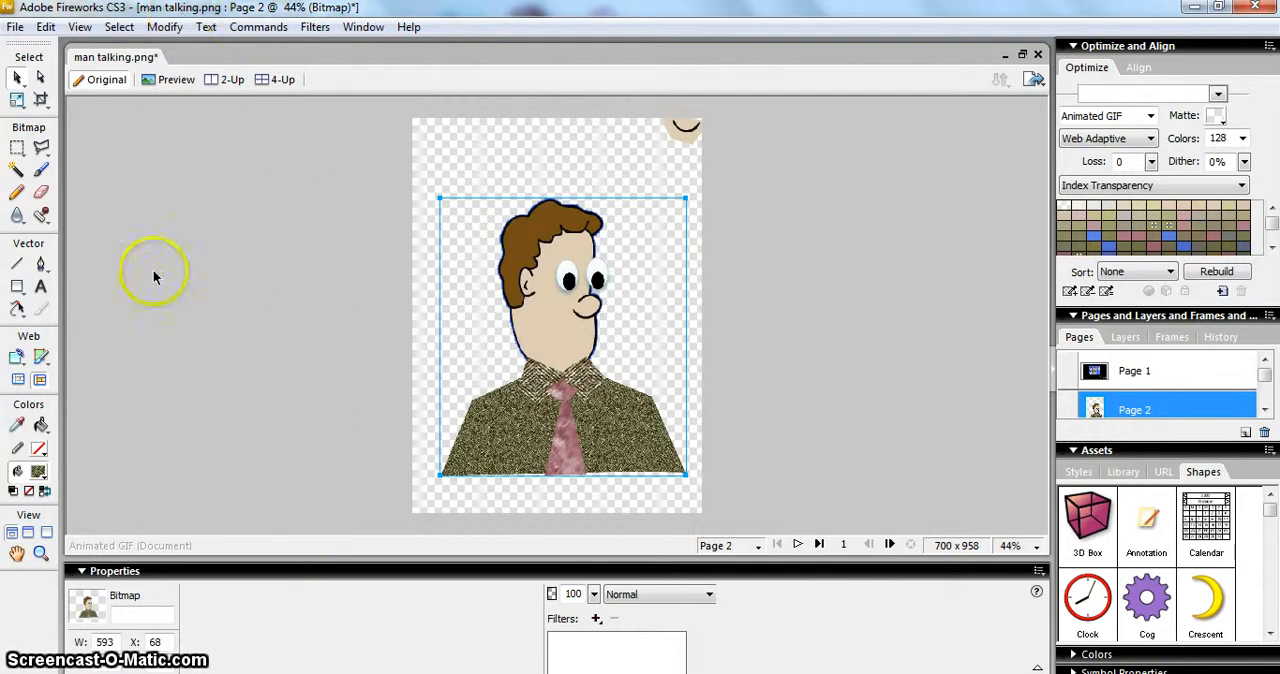
{"action": "mouse_move", "coordinate": [546, 322]}
{"action": "left_mouse_down"}
{"action": "mouse_move", "coordinate": [586, 323]}
{"action": "mouse_move", "coordinate": [538, 325]}
{"action": "left_mouse_up"}
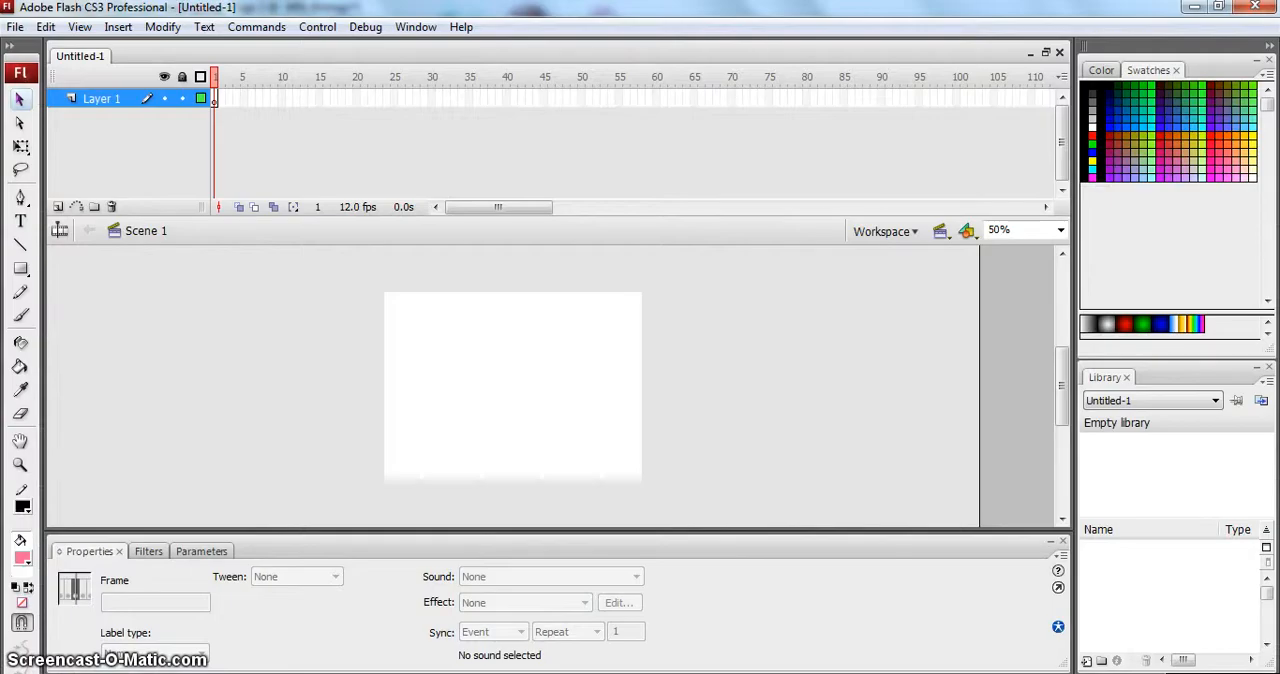
{"action": "left_click", "coordinate": [480, 382]}
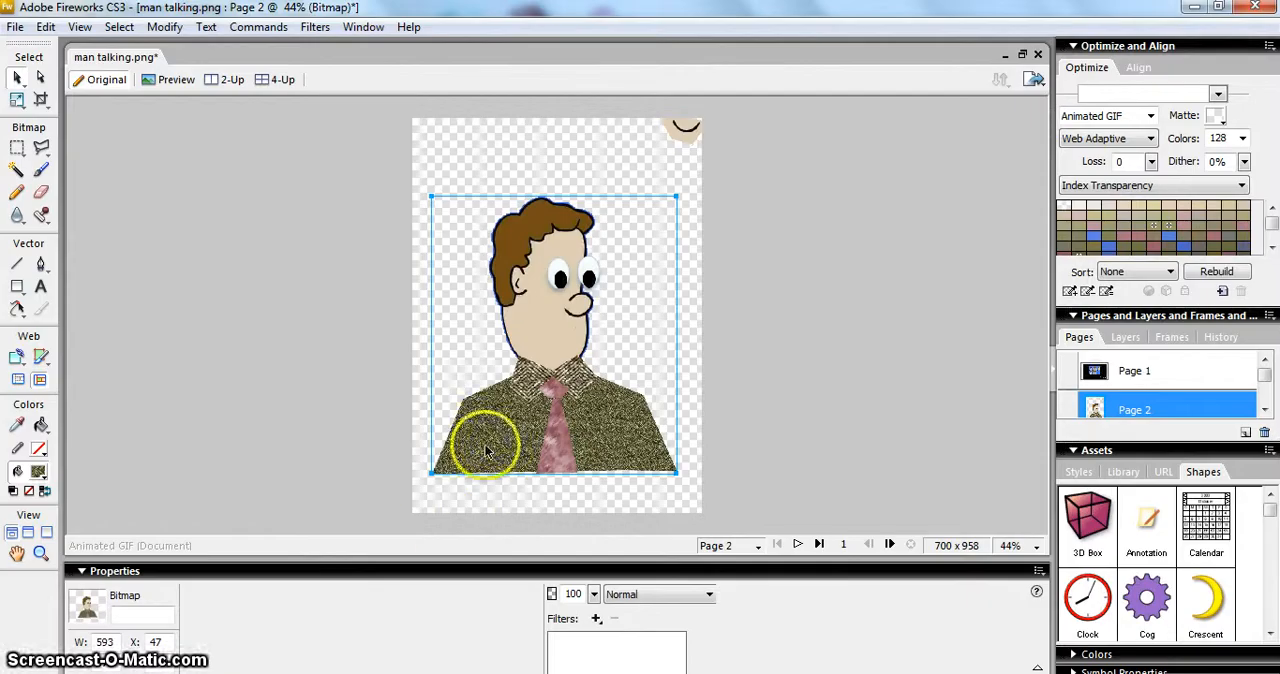
{"action": "left_click", "coordinate": [17, 100]}
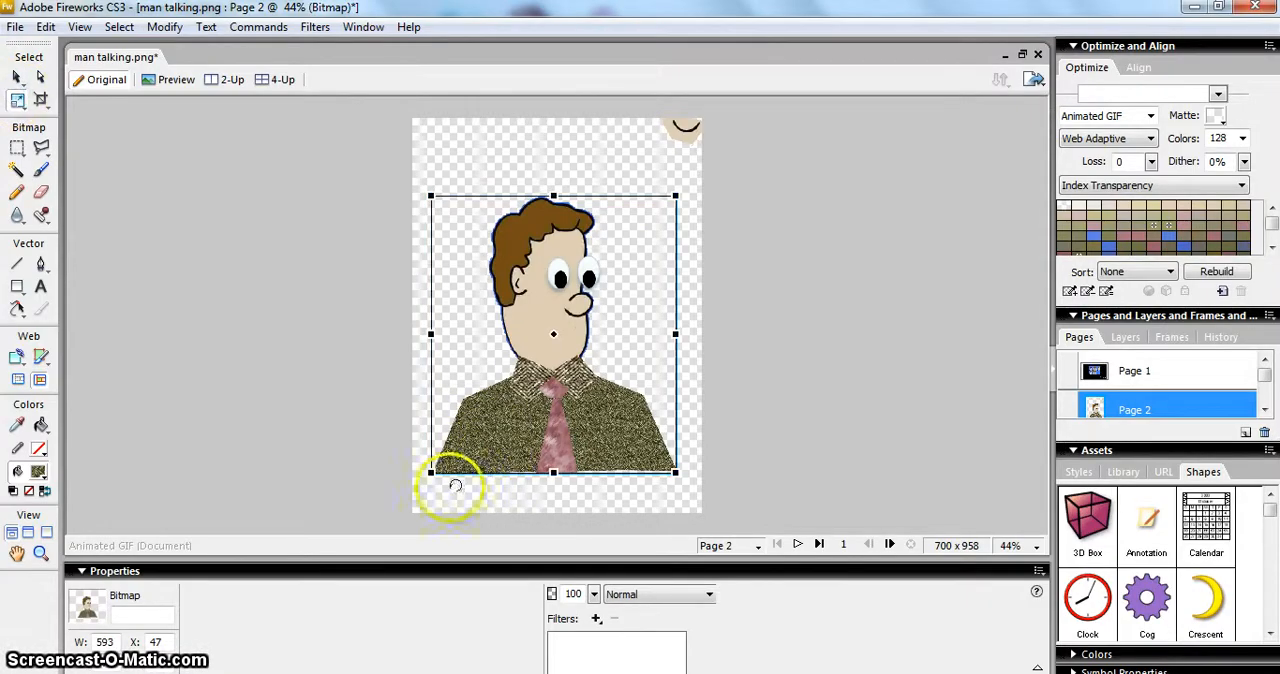
{"action": "left_click_drag", "start_coordinate": [431, 472], "coordinate": [536, 356]}
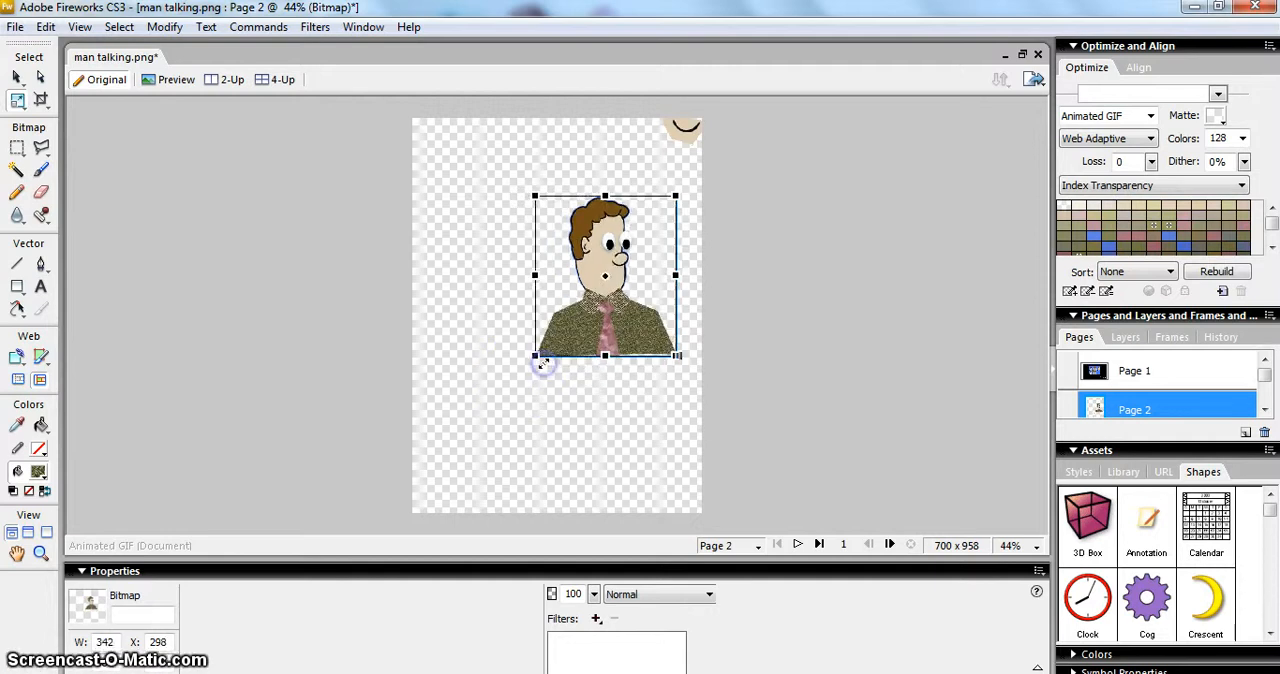
- Examine the lettered mouth-shape chart on Page 1 of man talking.png, and return to Page 2
{"action": "left_click", "coordinate": [1265, 409]}
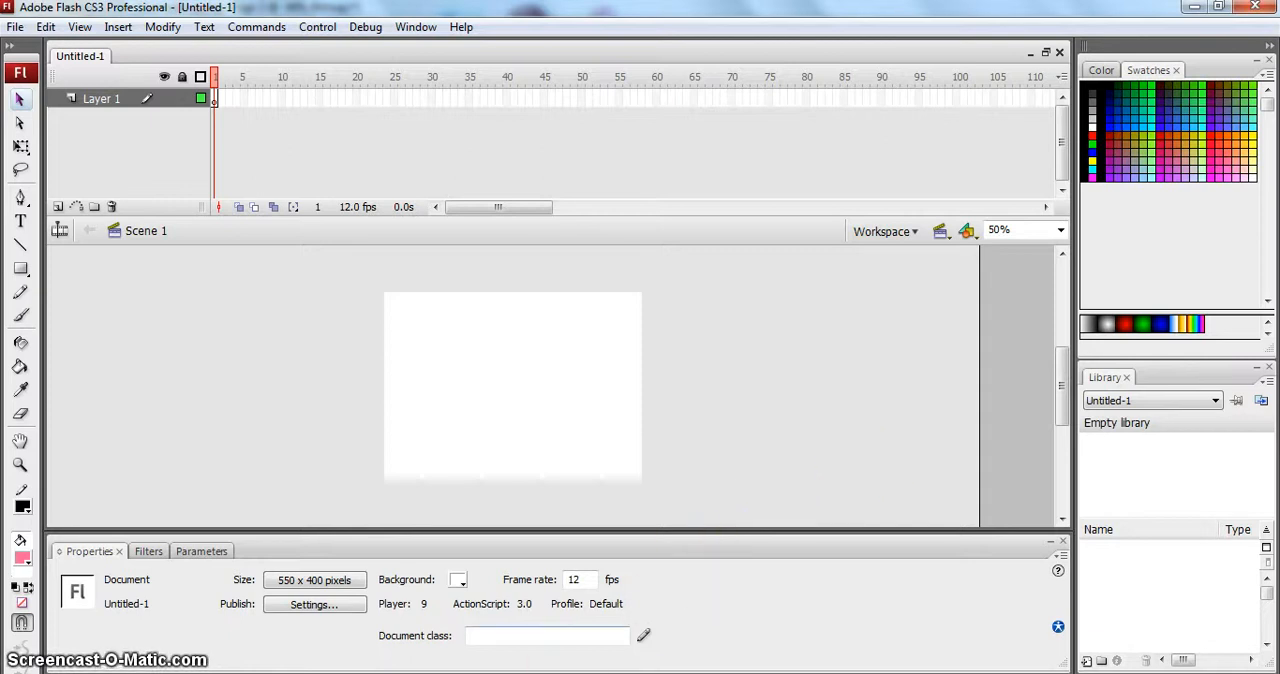
{"action": "left_click", "coordinate": [490, 673]}
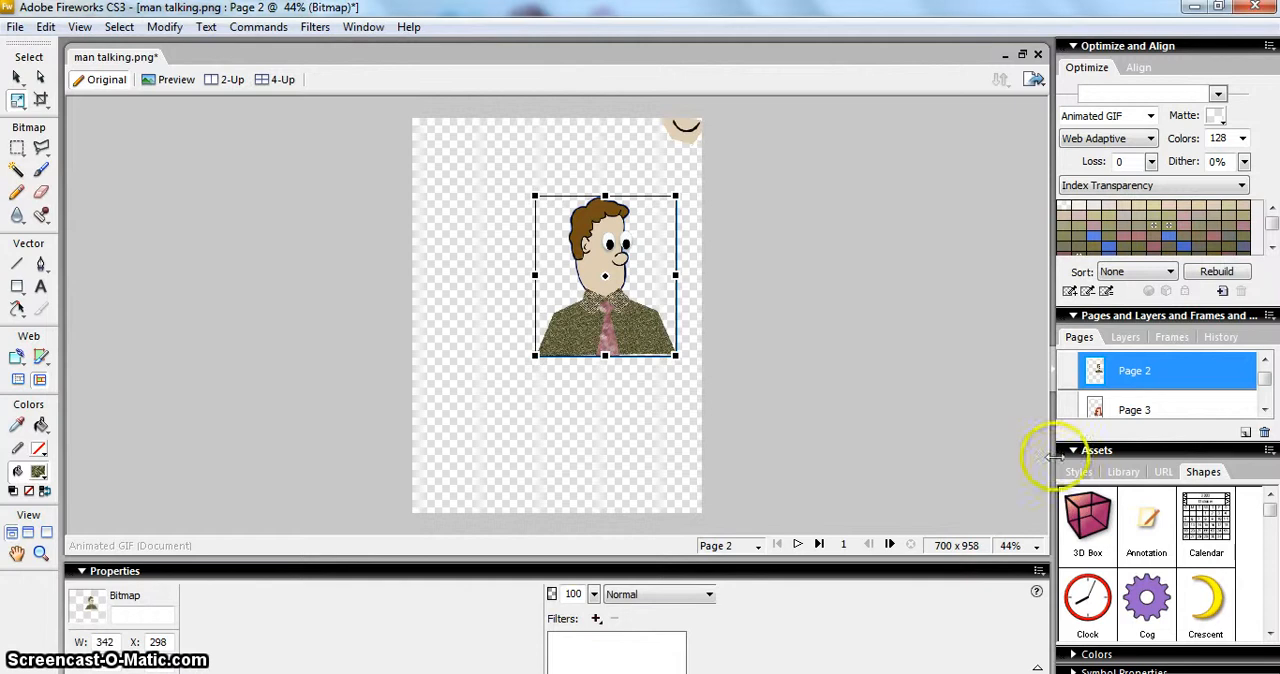
{"action": "left_click", "coordinate": [1265, 360]}
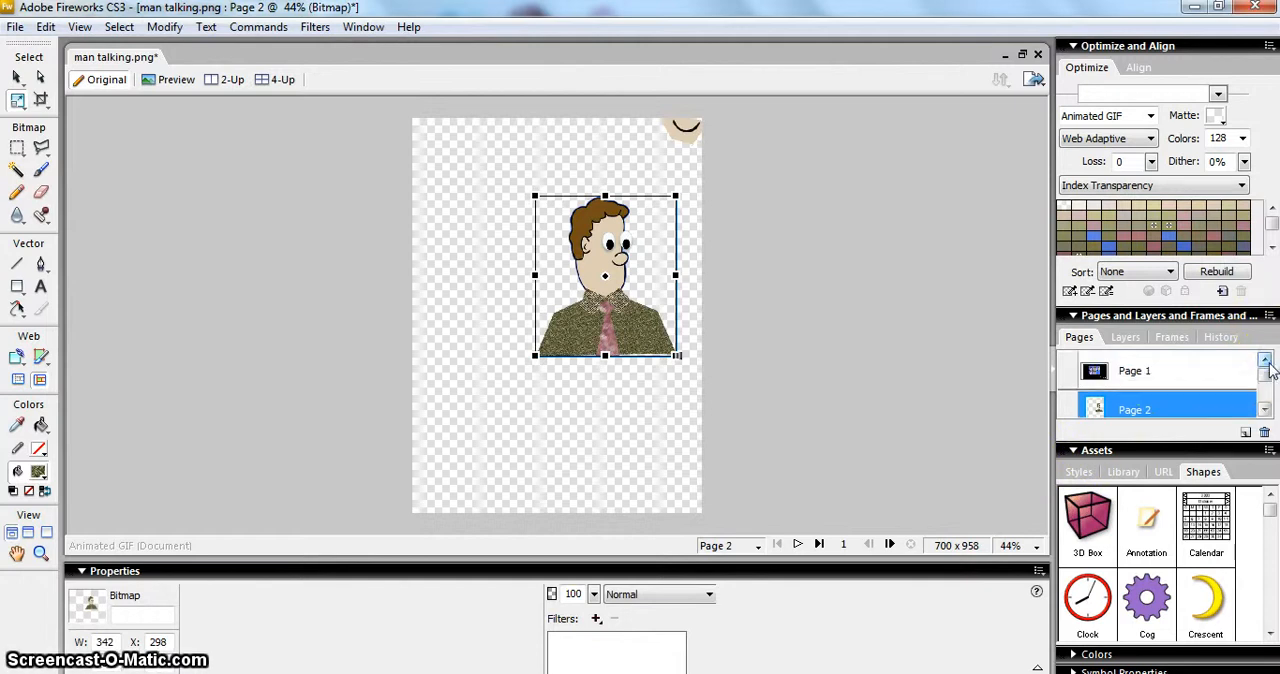
{"action": "left_click", "coordinate": [1180, 374]}
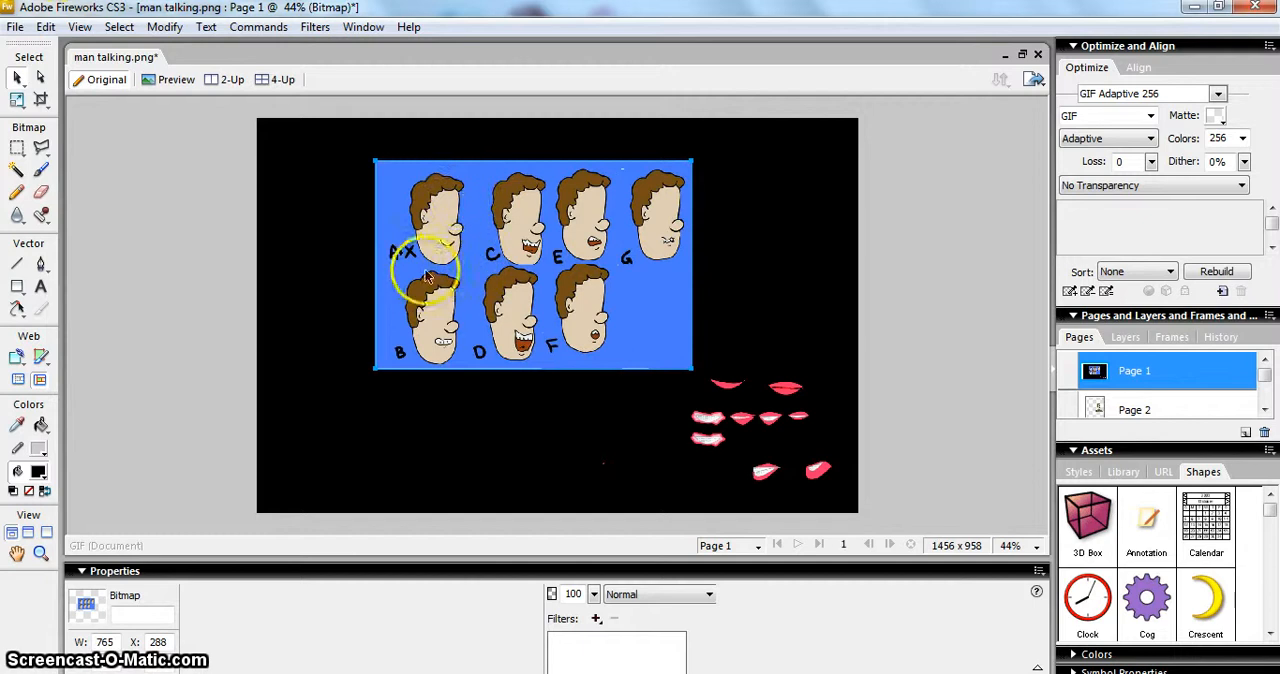
{"action": "left_click", "coordinate": [1160, 406]}
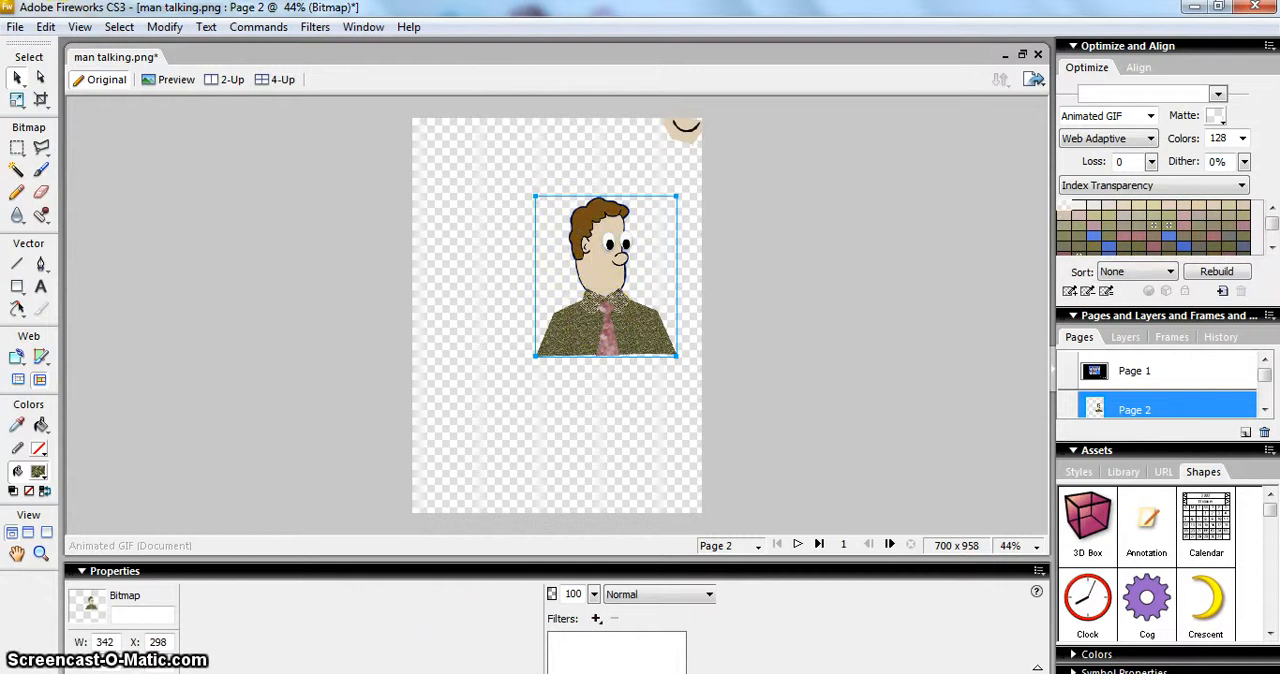
{"action": "left_click", "coordinate": [374, 672]}
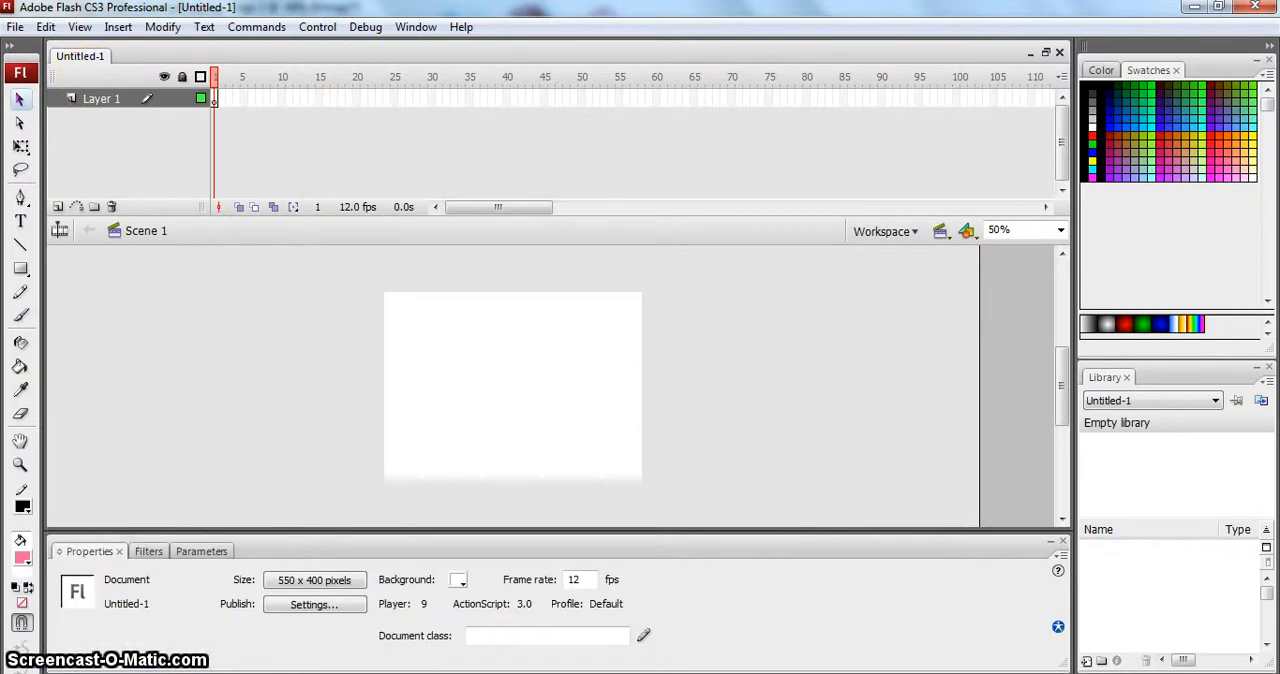
{"action": "mouse_move", "coordinate": [489, 672]}
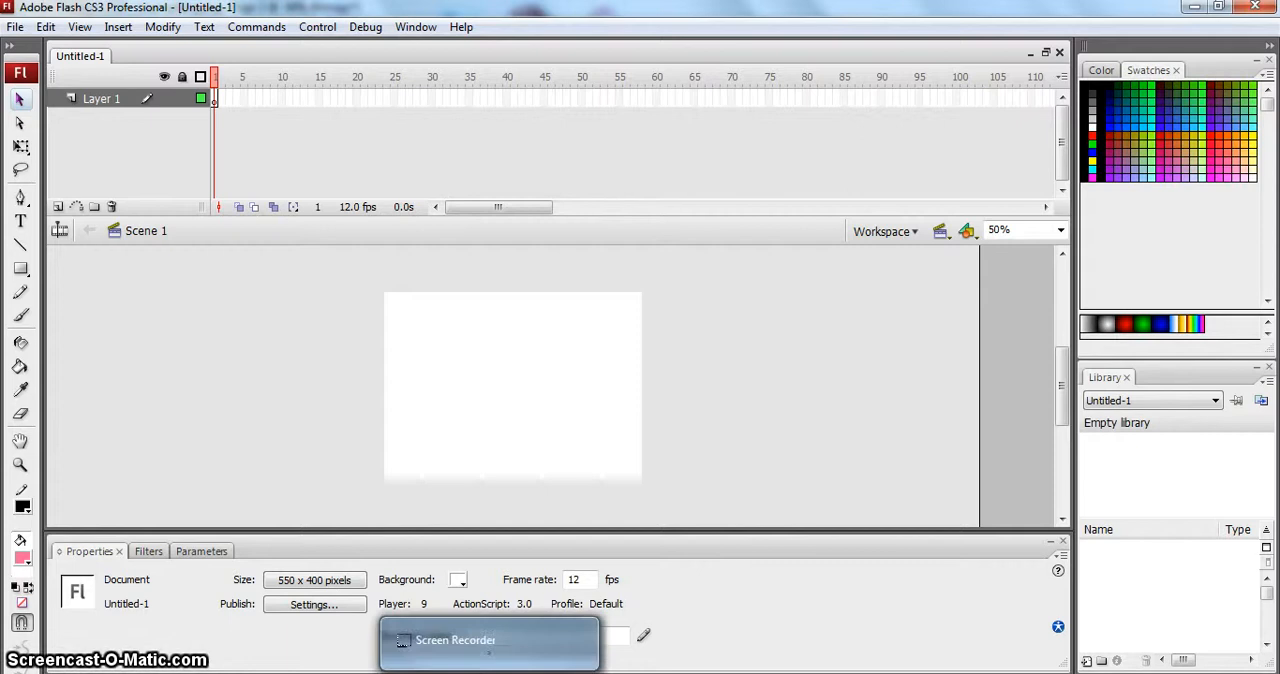
{"action": "mouse_move", "coordinate": [431, 672]}
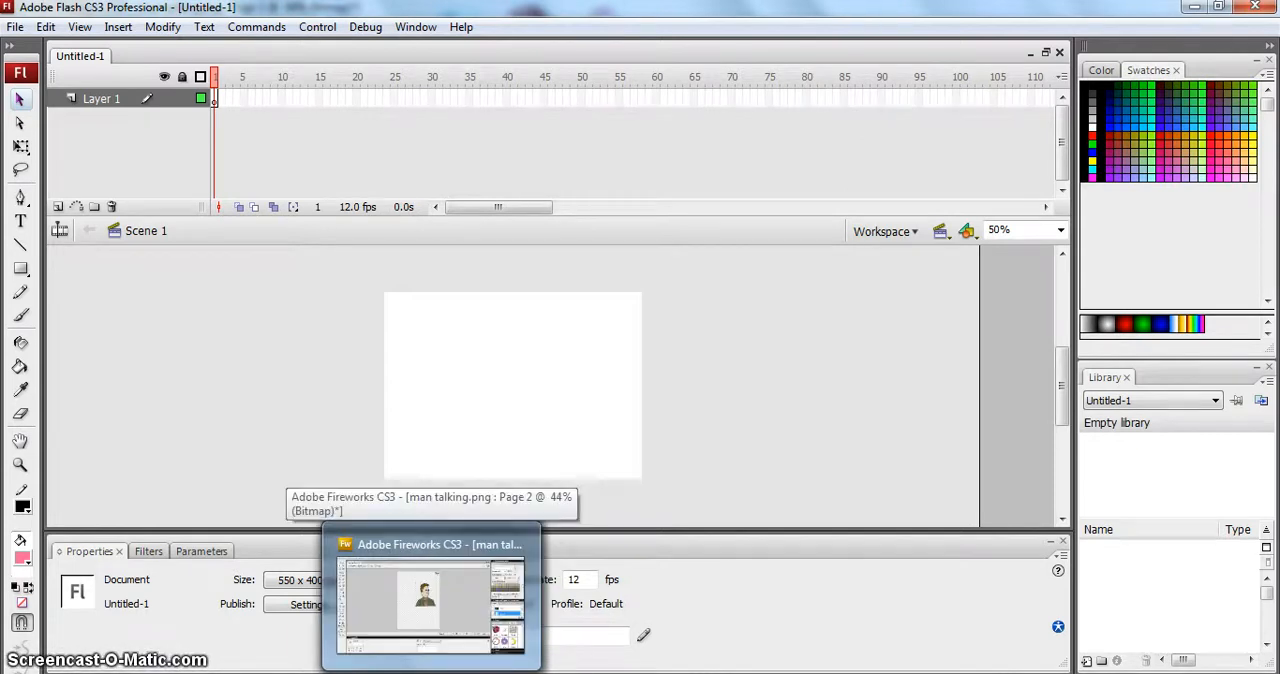
- Copy the man bitmap from Fireworks and paste it into Flash as a movie clip in the current frame, importing objects and text as bitmaps
{"action": "left_click", "coordinate": [431, 672]}
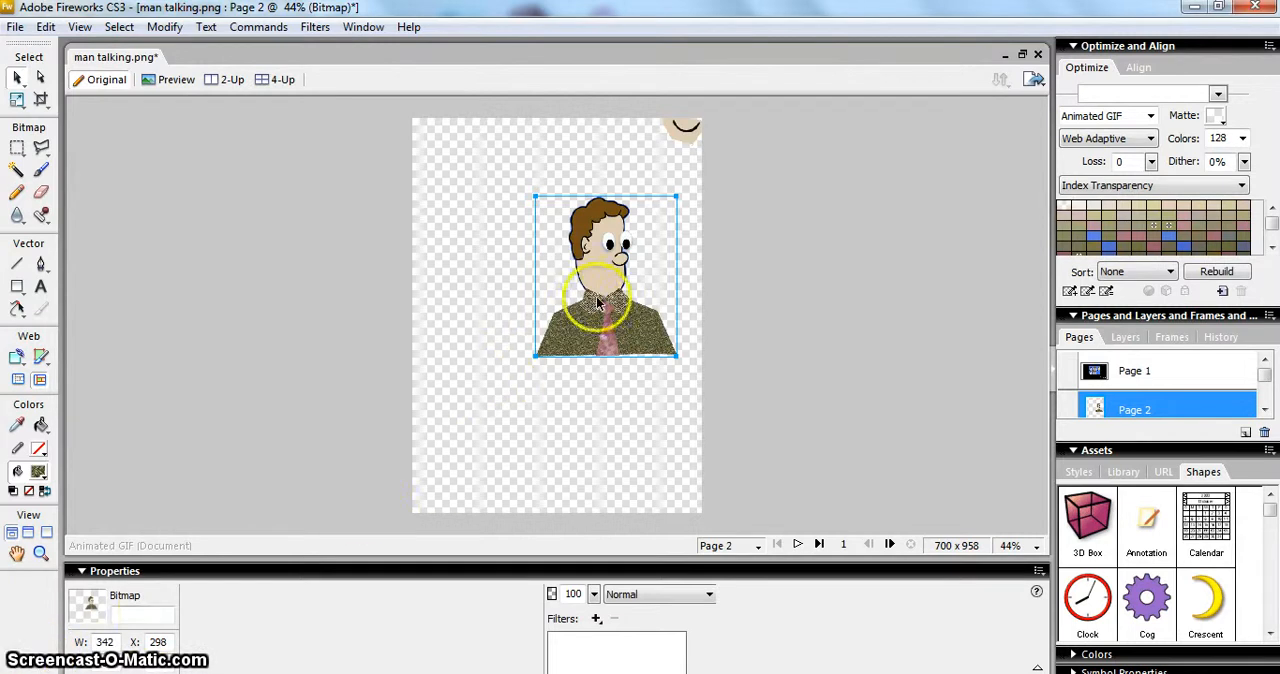
{"action": "left_click_drag", "start_coordinate": [588, 315], "coordinate": [550, 316]}
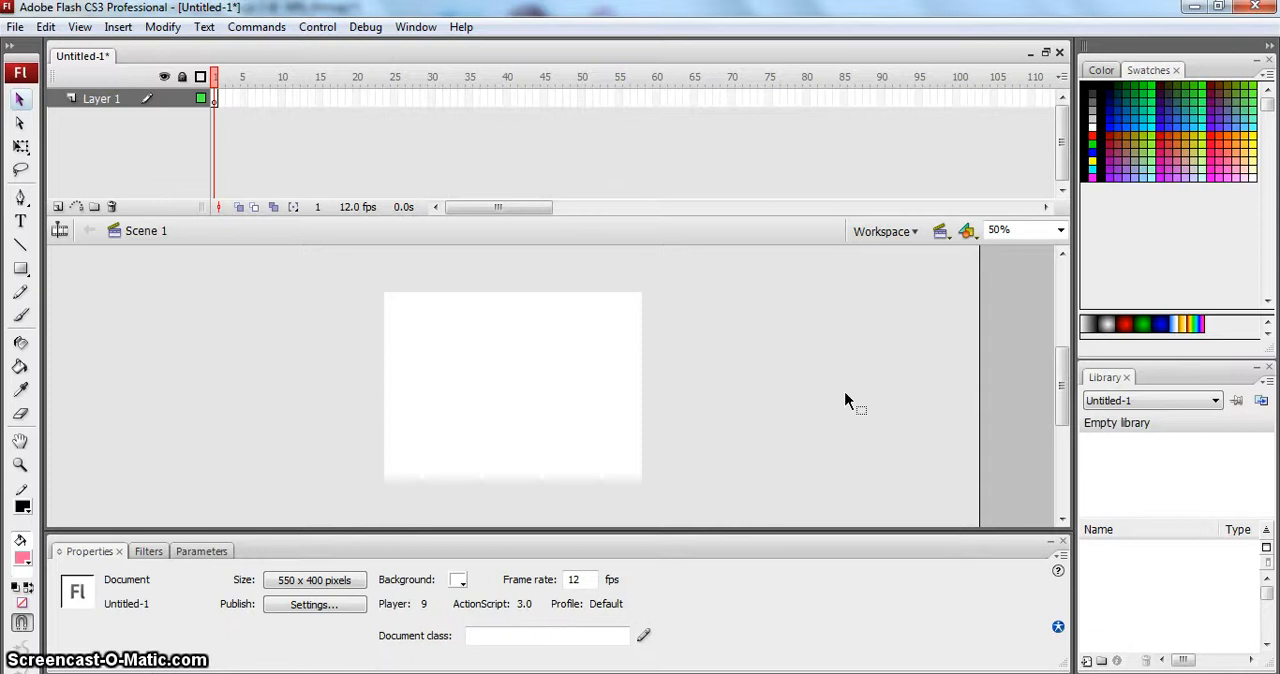
{"action": "left_click_drag", "start_coordinate": [845, 400], "coordinate": [848, 401]}
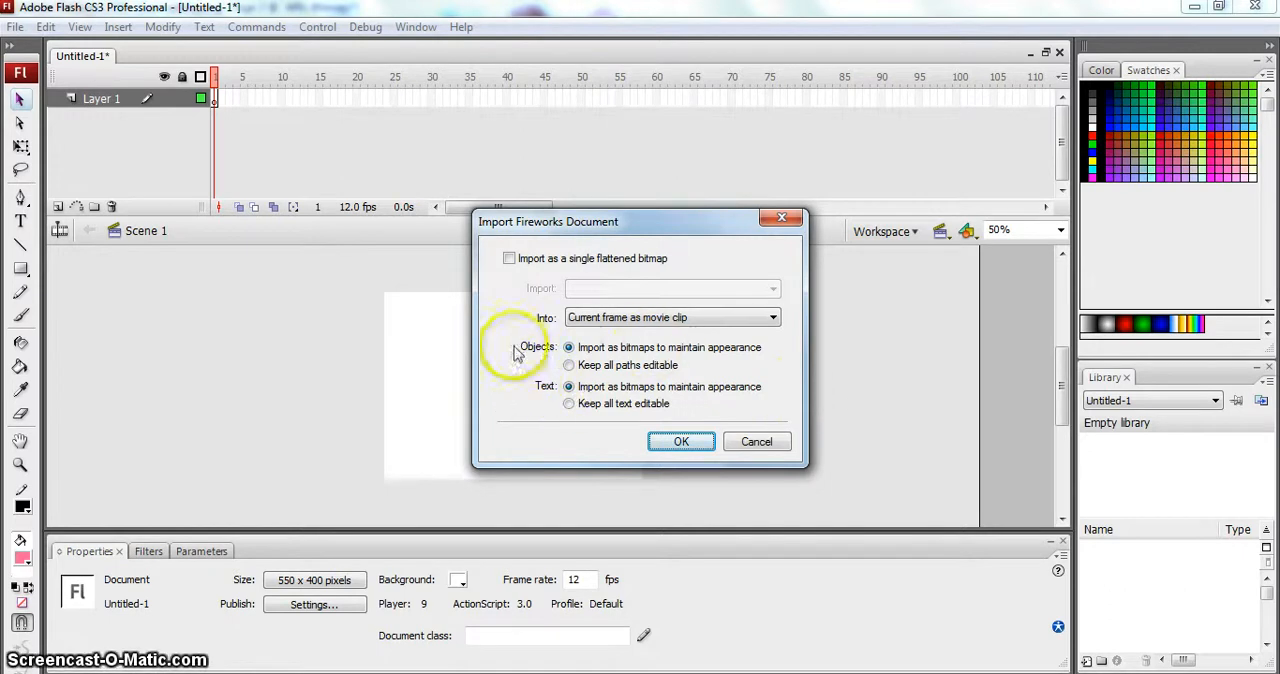
{"action": "left_click", "coordinate": [686, 441]}
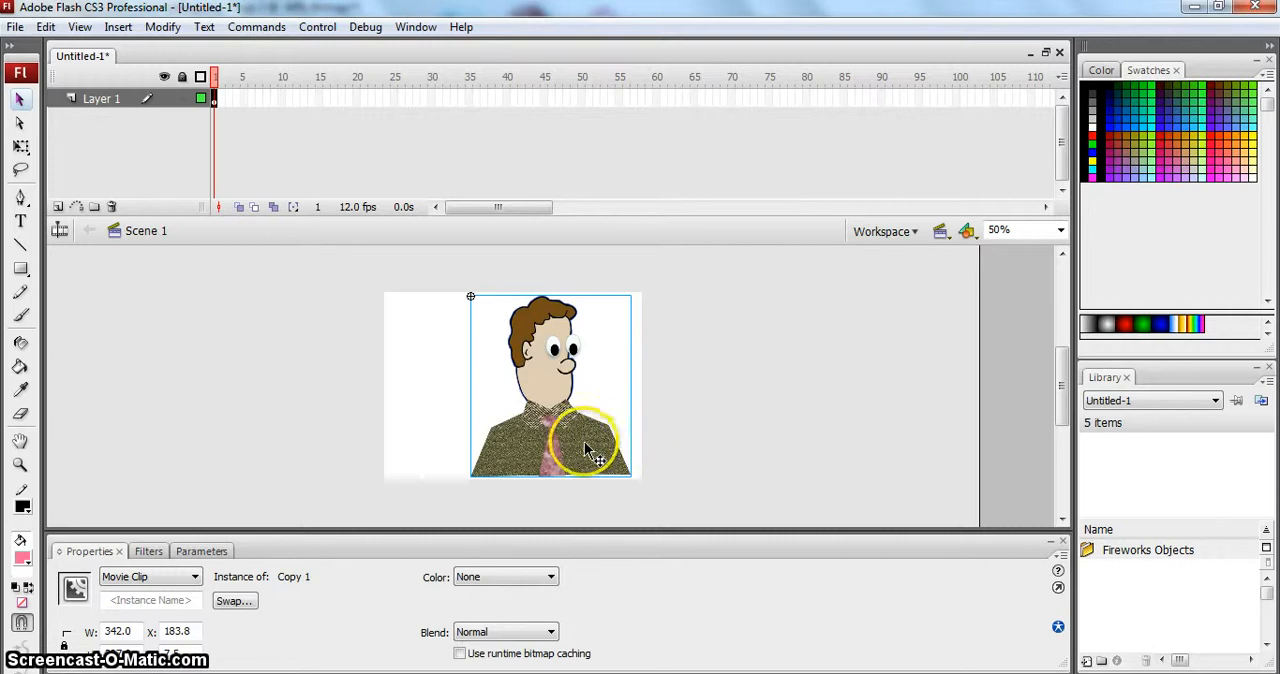
- Centre the man on the Flash stage at about X 106 and select frame 1 of Layer 1
{"action": "left_click_drag", "start_coordinate": [609, 449], "coordinate": [586, 446]}
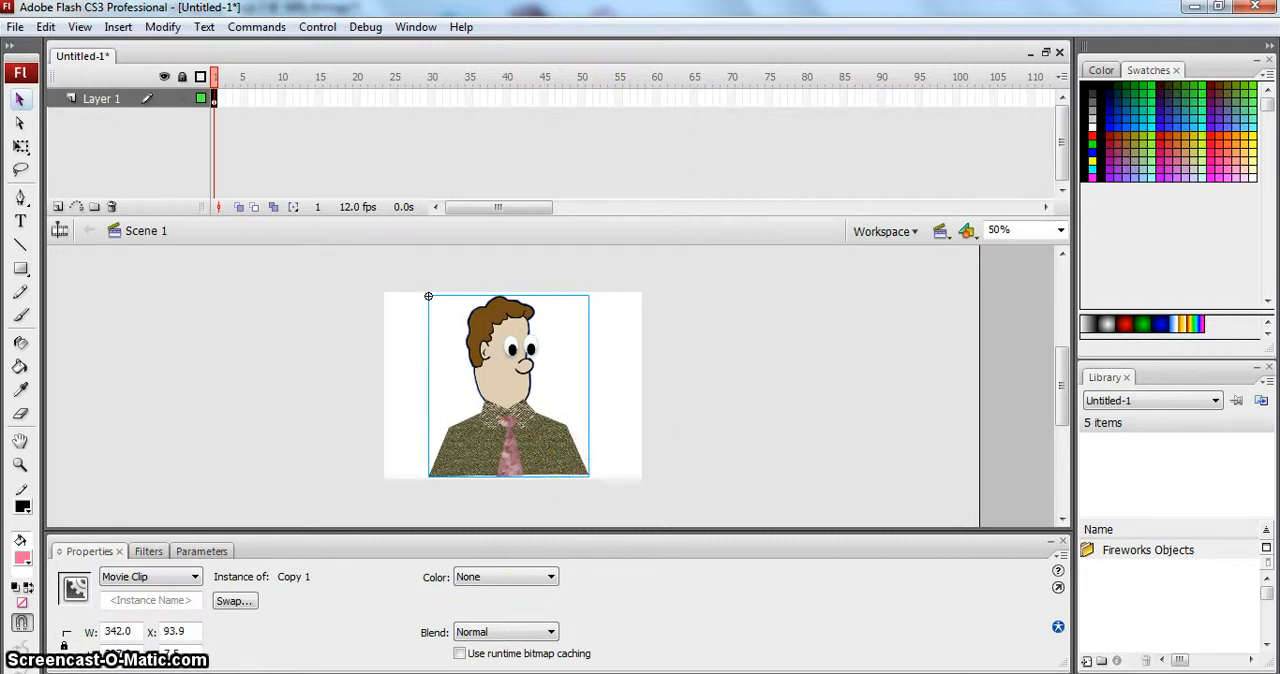
{"action": "mouse_move", "coordinate": [431, 672]}
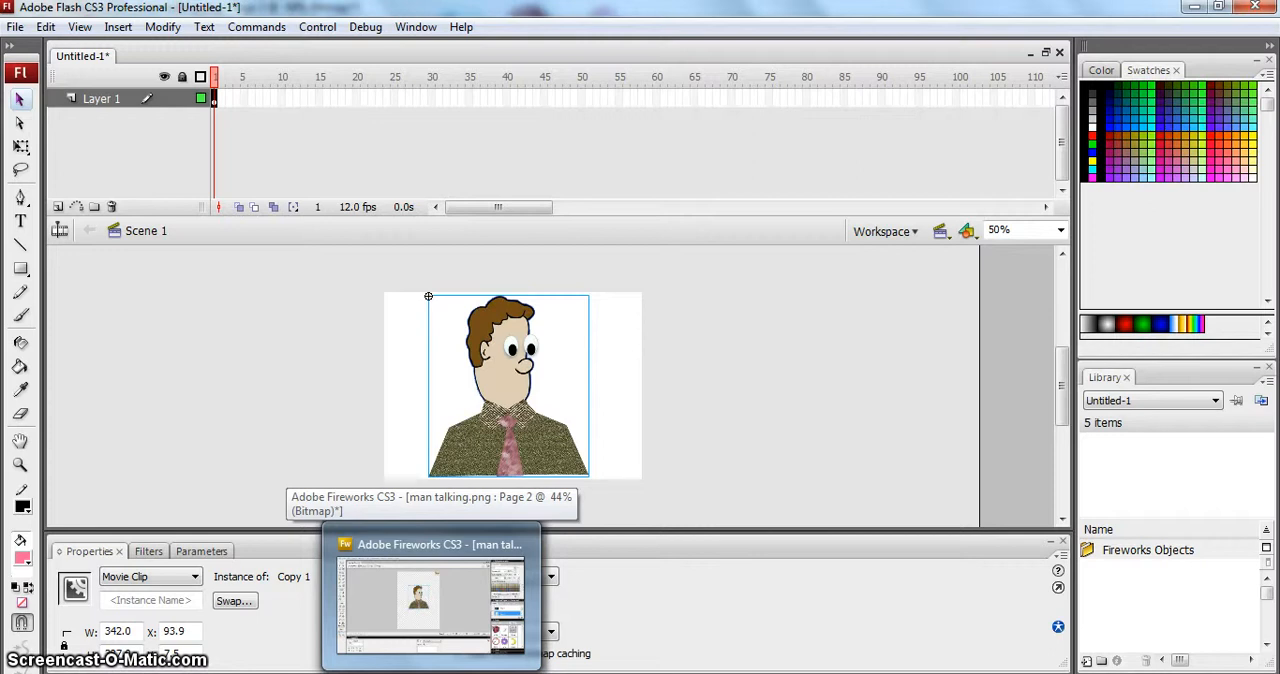
{"action": "left_click", "coordinate": [431, 672]}
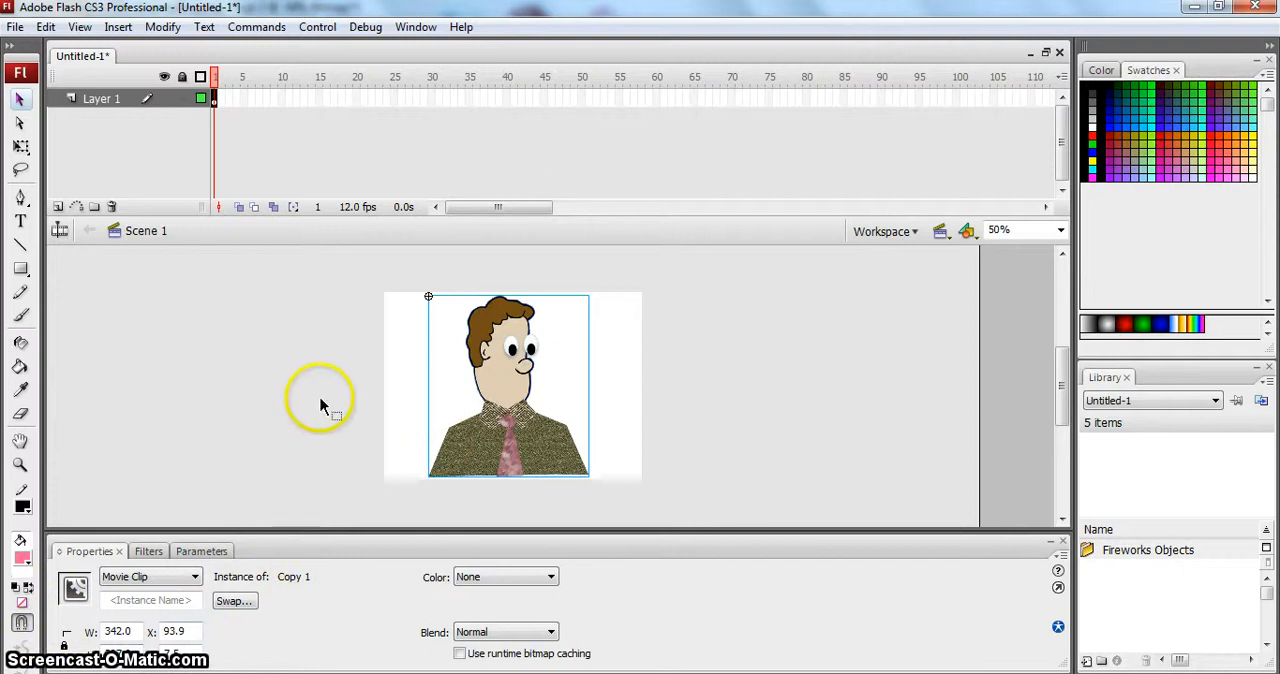
{"action": "left_click", "coordinate": [397, 383]}
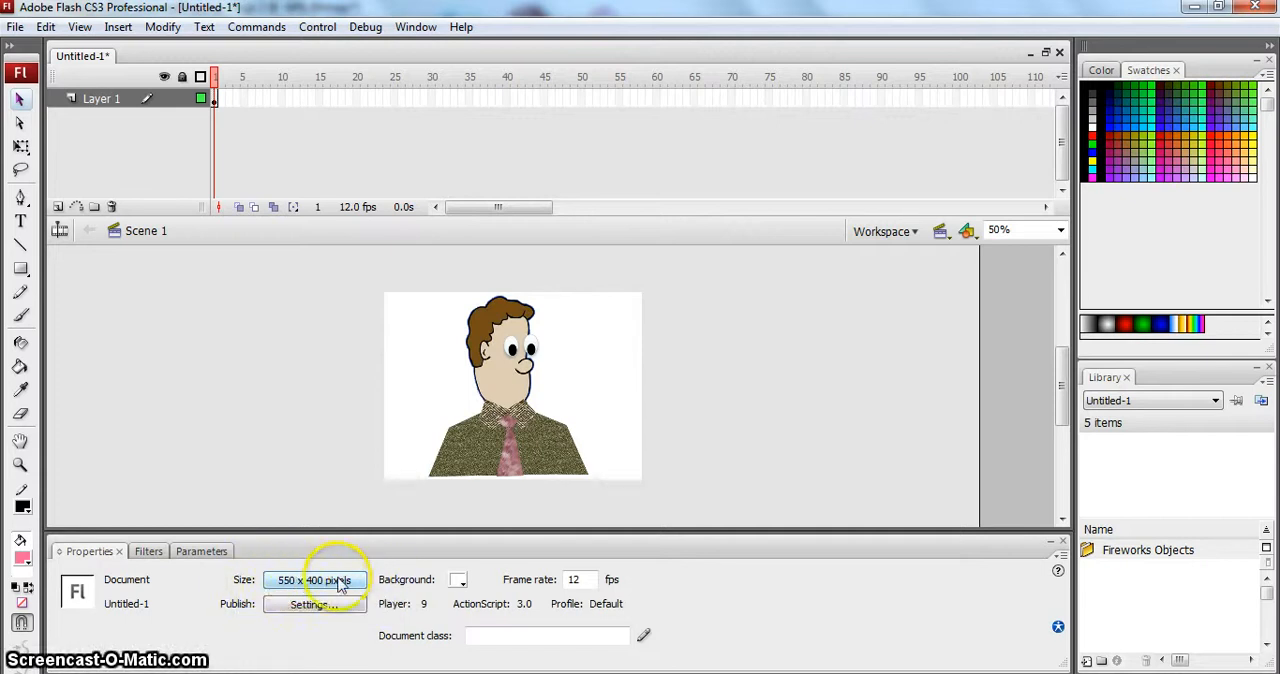
{"action": "left_click", "coordinate": [517, 423]}
{"action": "left_click_drag", "start_coordinate": [517, 419], "coordinate": [523, 414]}
{"action": "left_click_drag", "start_coordinate": [523, 415], "coordinate": [527, 424]}
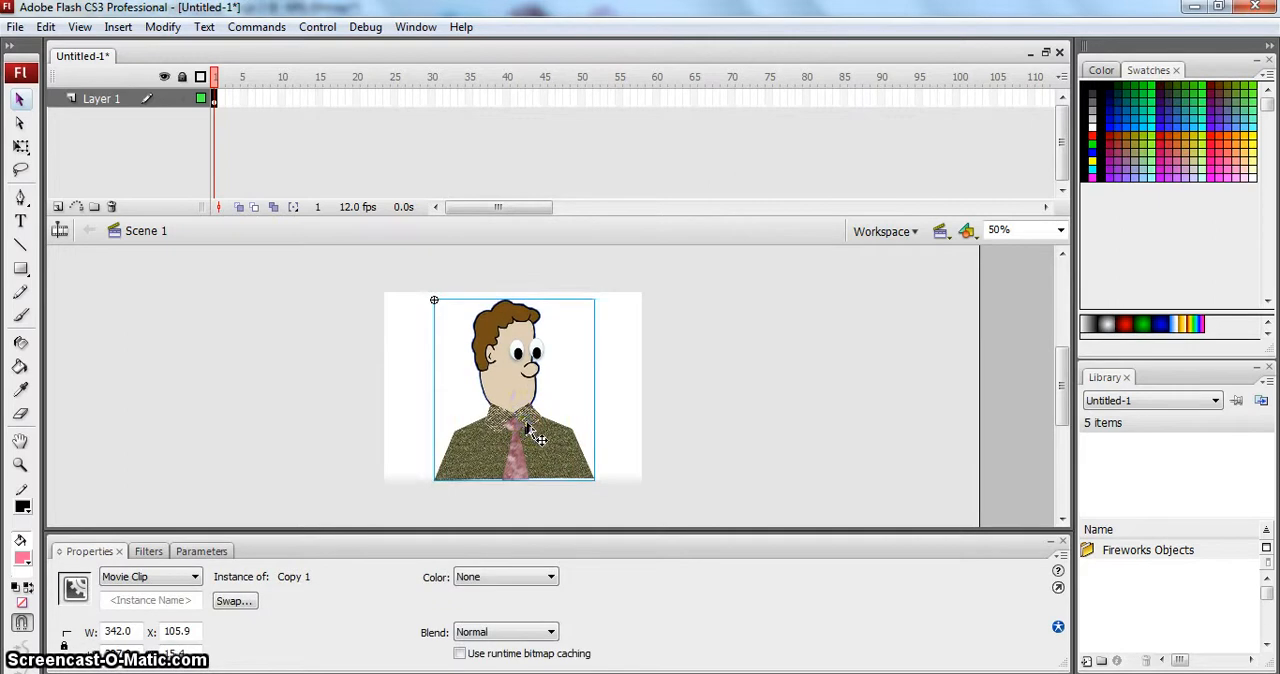
{"action": "left_click", "coordinate": [229, 97]}
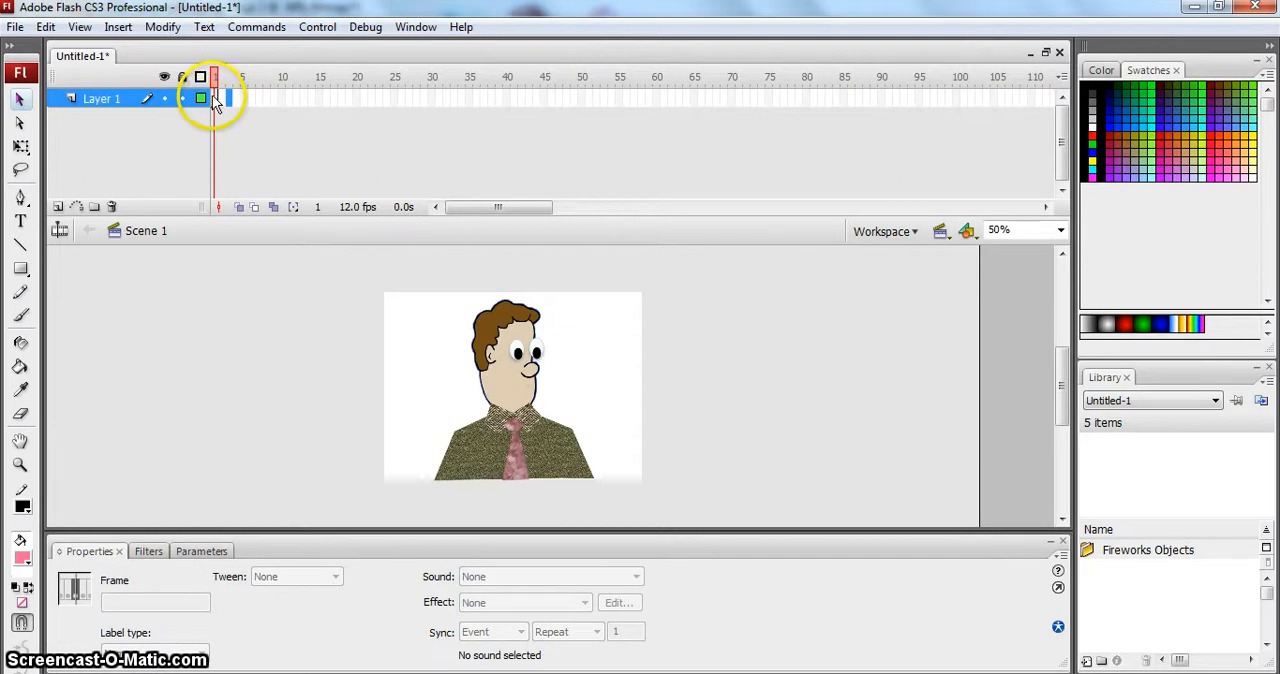
{"action": "left_click", "coordinate": [213, 98]}
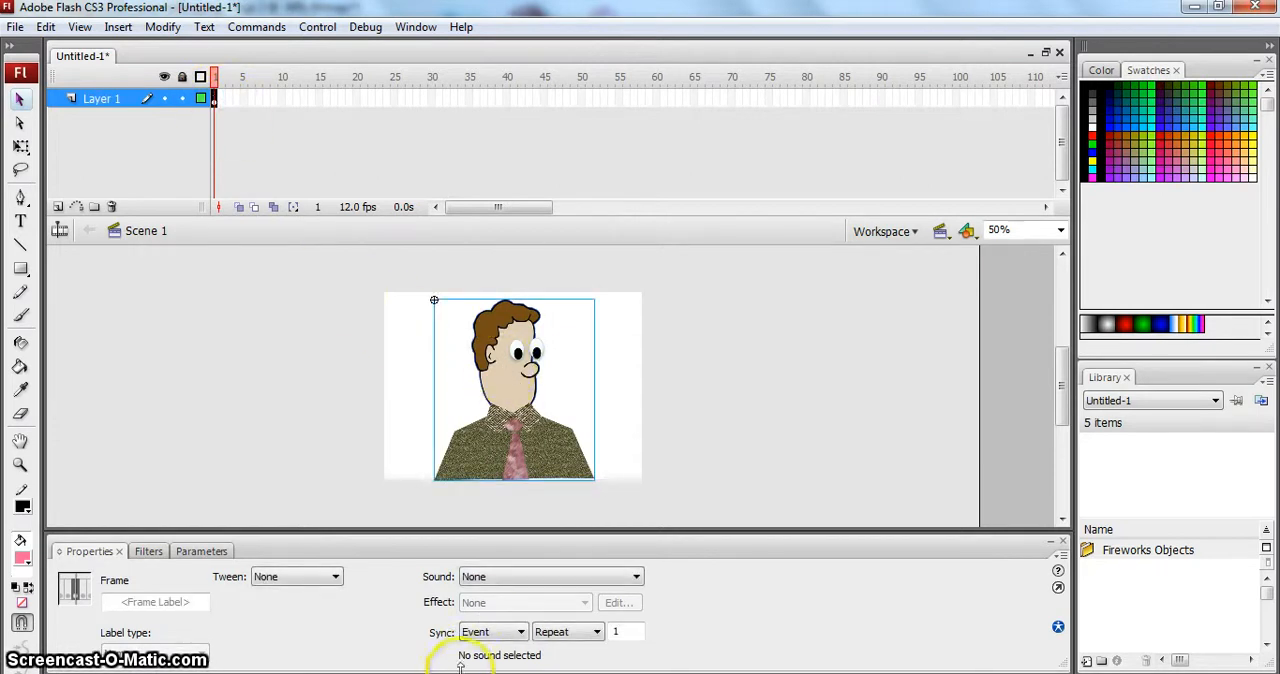
- Switch to Fireworks and copy the A-X mouth from the chart on Page 1 using the Marquee tool
{"action": "left_click", "coordinate": [459, 630]}
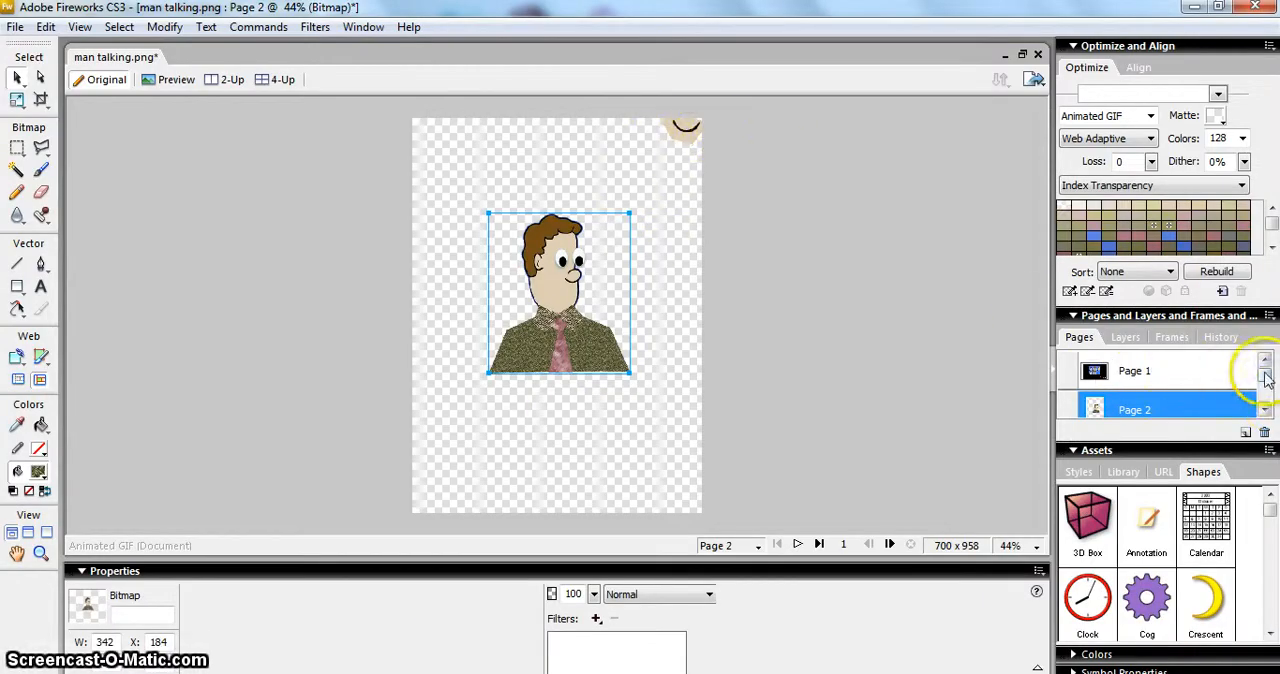
{"action": "left_click", "coordinate": [1140, 371]}
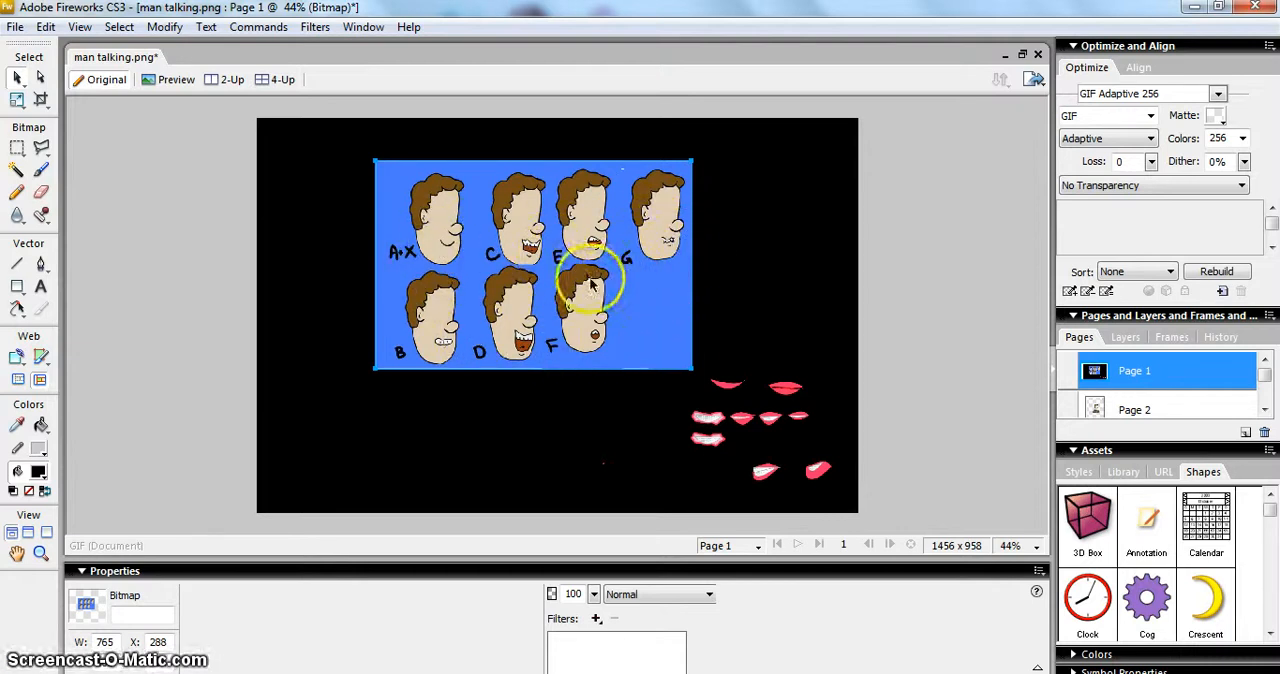
{"action": "left_click", "coordinate": [17, 148]}
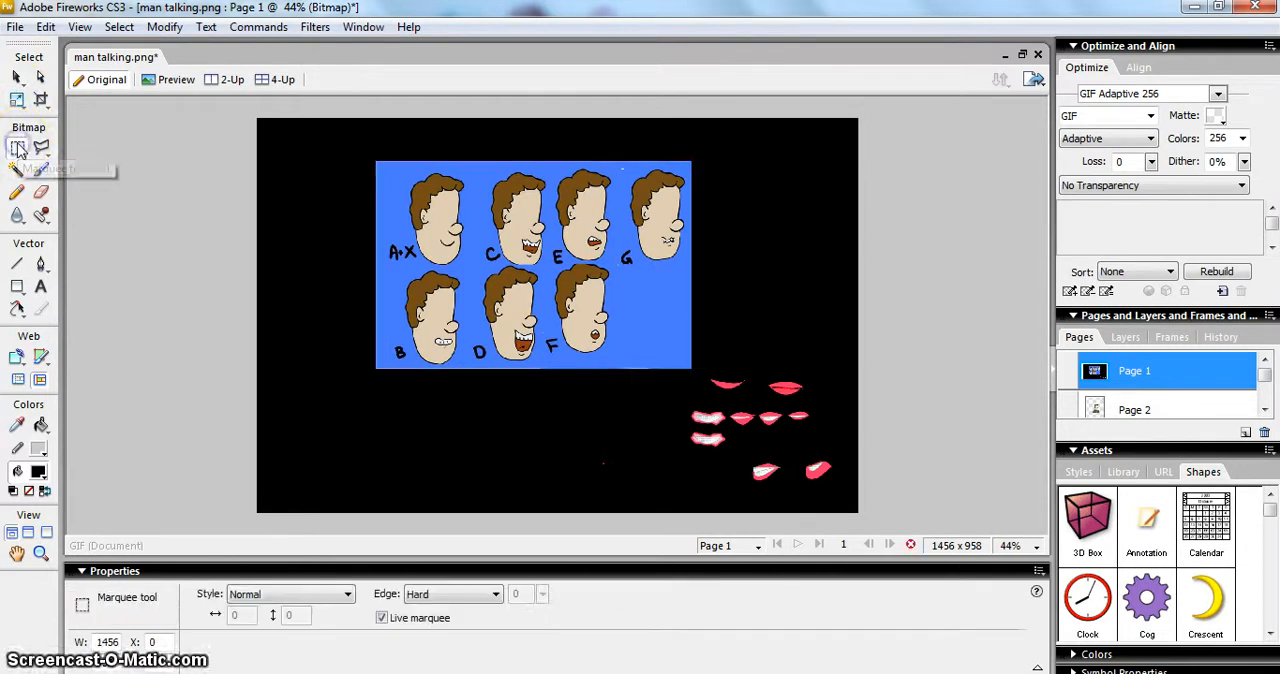
{"action": "left_click", "coordinate": [446, 241]}
{"action": "left_click_drag", "start_coordinate": [455, 249], "coordinate": [457, 250]}
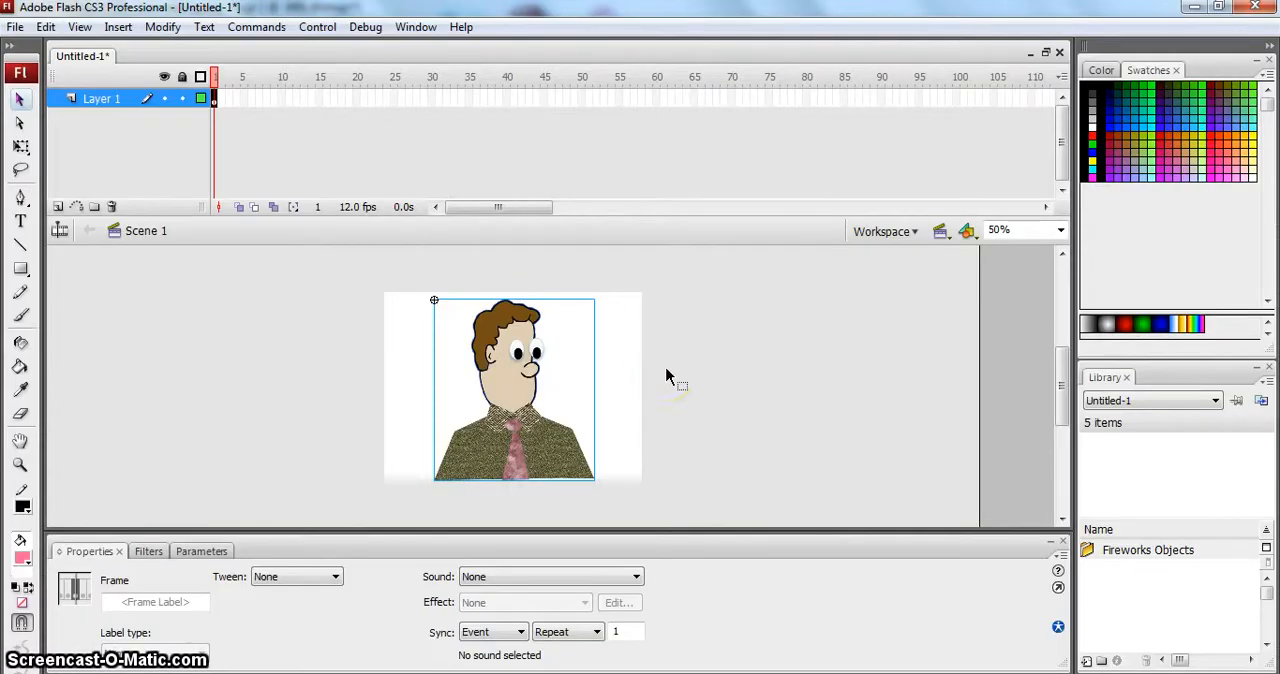
- Paste the mouth into Flash as a movie clip and place it on the man's face below the nose, at about X 272
{"action": "key", "text": "ctrl+v"}
{"action": "left_click", "coordinate": [680, 442]}
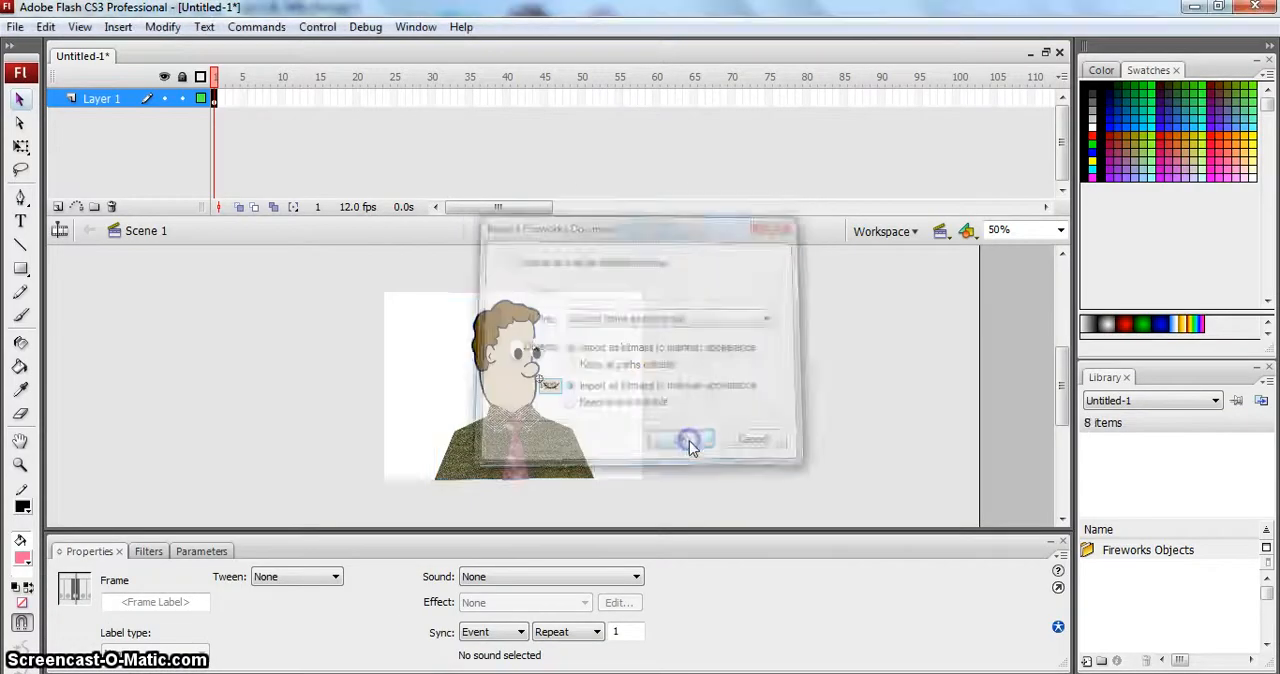
{"action": "left_click_drag", "start_coordinate": [552, 386], "coordinate": [522, 386]}
{"action": "key", "text": "Right"}
{"action": "key", "text": "Right"}
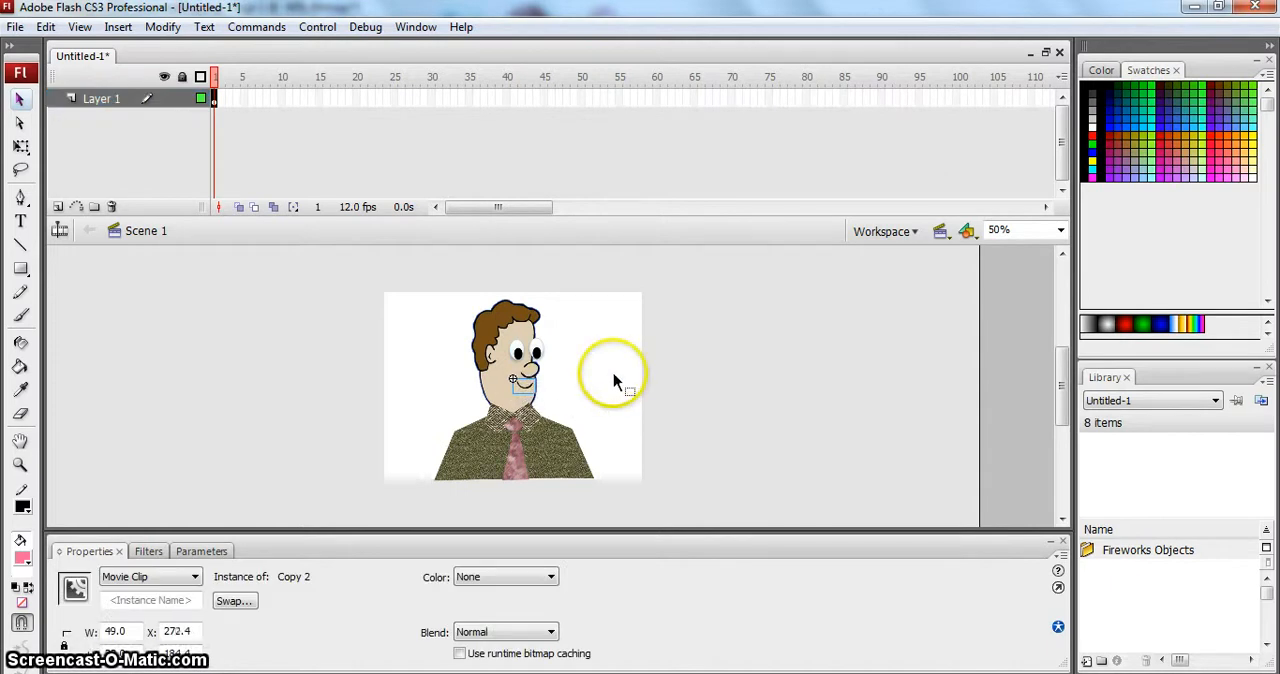
- Fine-tune the mouth's position on the man's face below the nose, at about X 272, and deselect it
{"action": "key", "text": "Right"}
{"action": "key", "text": "Right"}
{"action": "key", "text": "Right"}
{"action": "key", "text": "Right"}
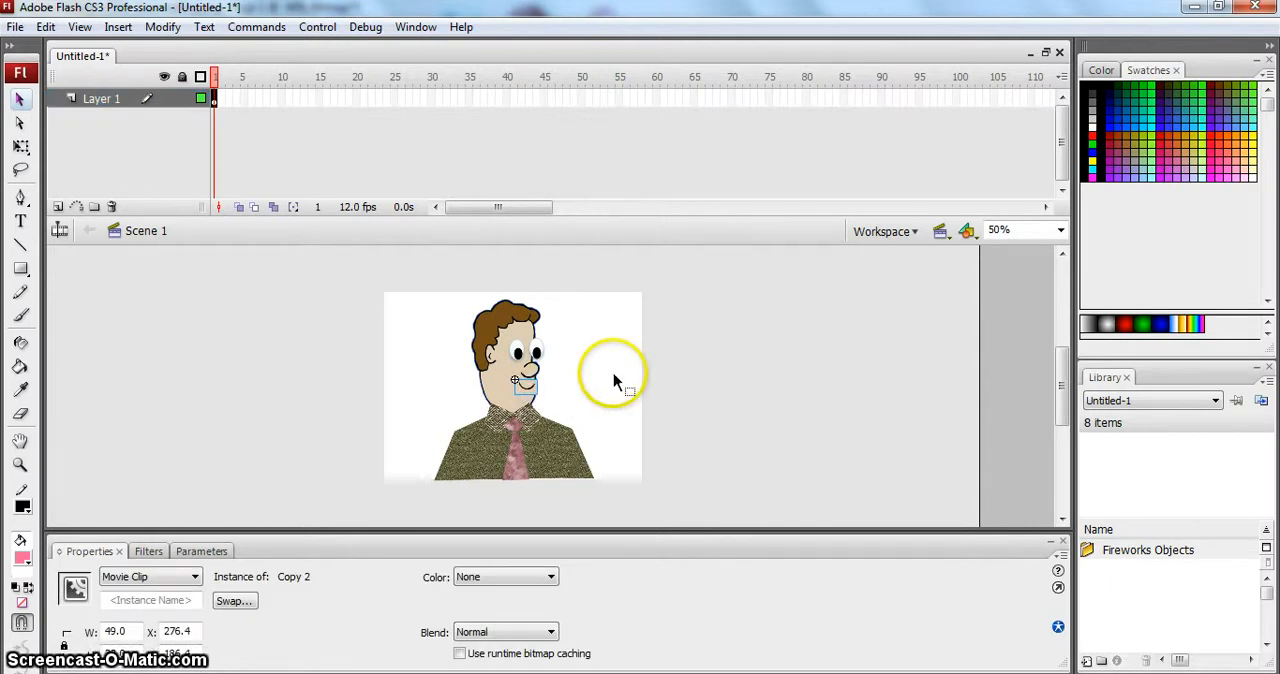
{"action": "key", "text": "Left"}
{"action": "key", "text": "Left"}
{"action": "key", "text": "Left"}
{"action": "key", "text": "Left"}
{"action": "key", "text": "Left"}
{"action": "key", "text": "Left"}
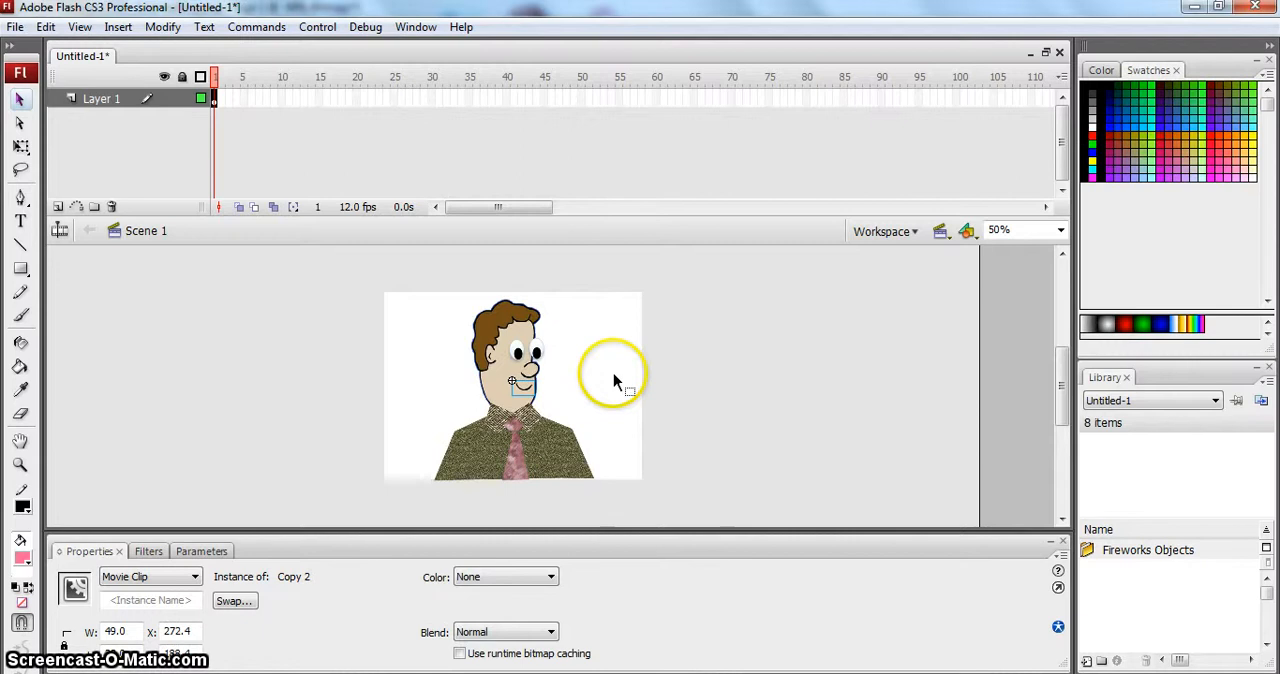
{"action": "left_click", "coordinate": [605, 380]}
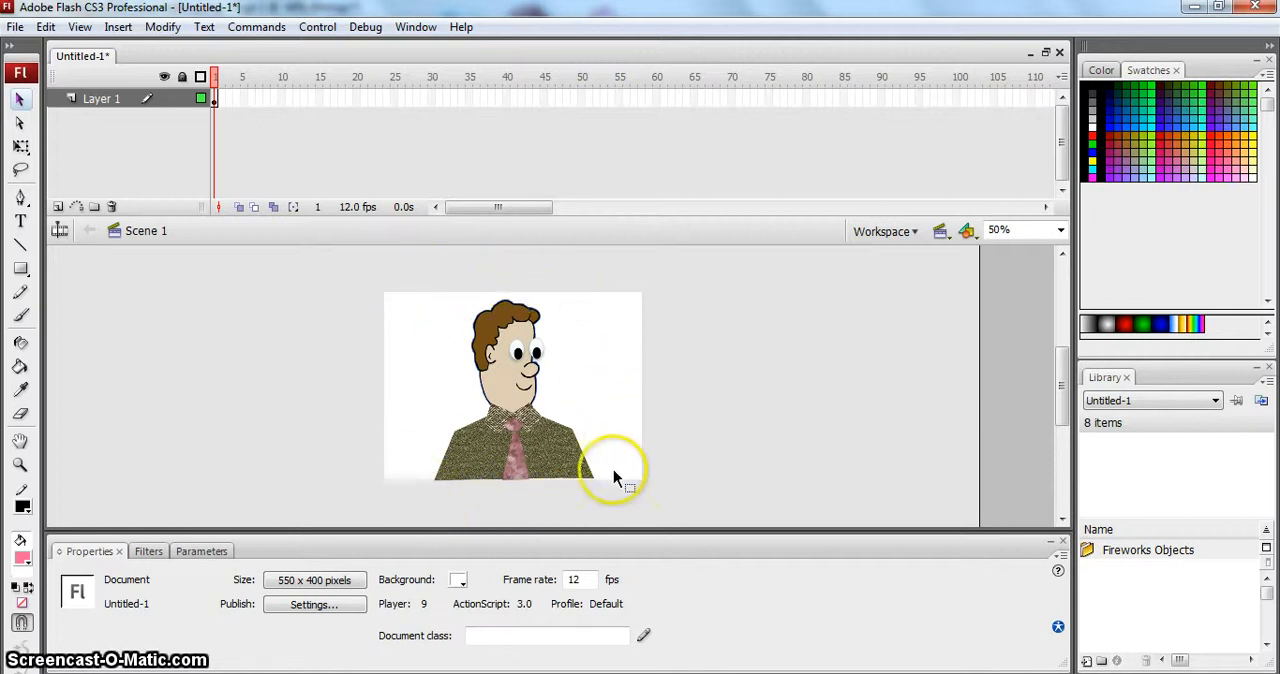
- Copy frame 1 of Layer 1, paste it into frame 2, and select frame 2
{"action": "left_click", "coordinate": [215, 100]}
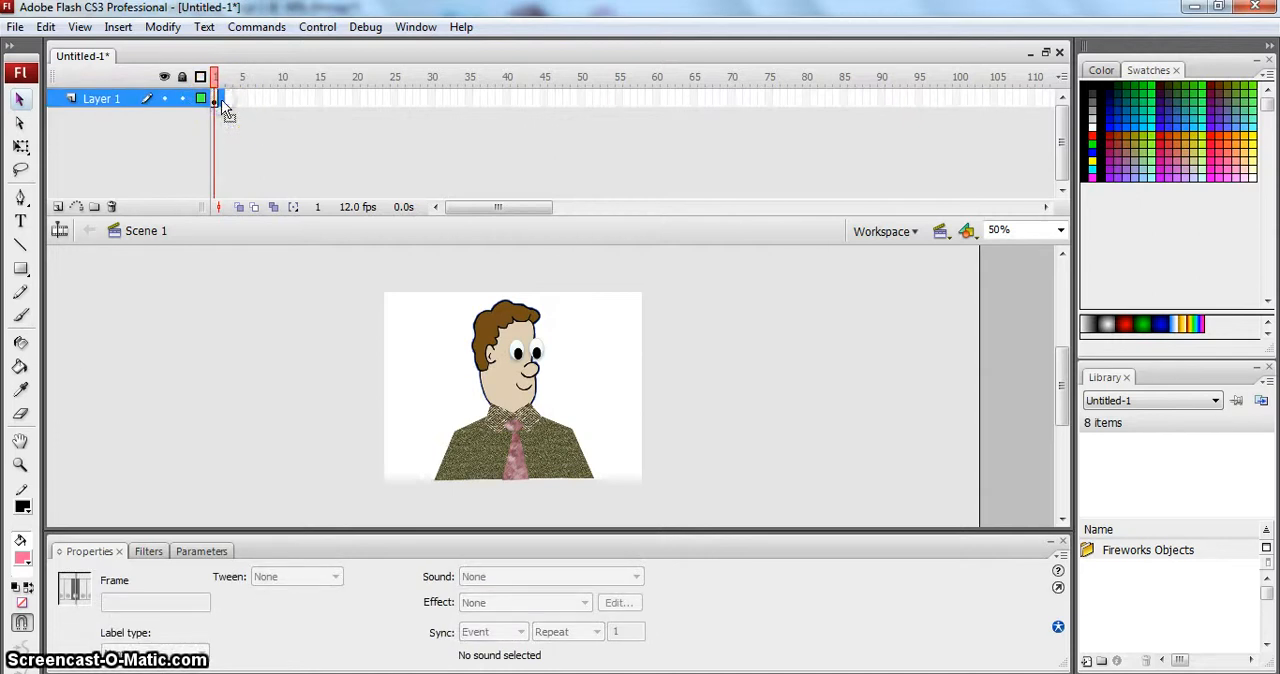
{"action": "left_click", "coordinate": [214, 96]}
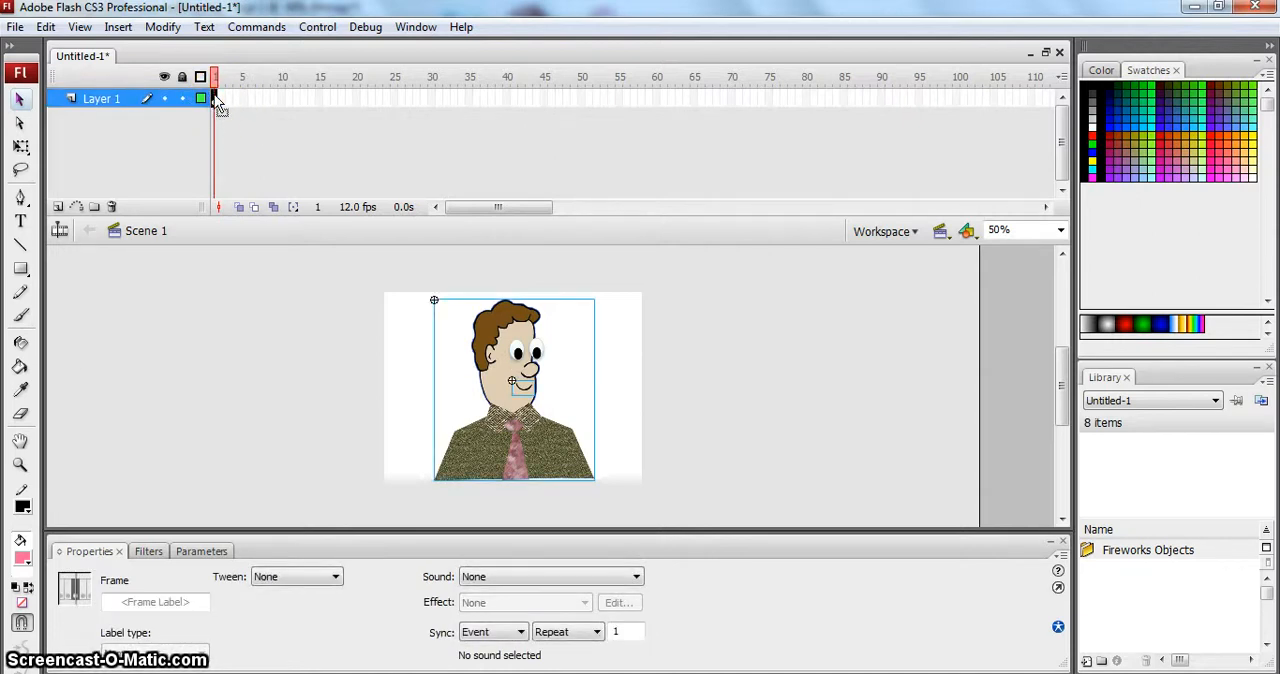
{"action": "right_click", "coordinate": [214, 94]}
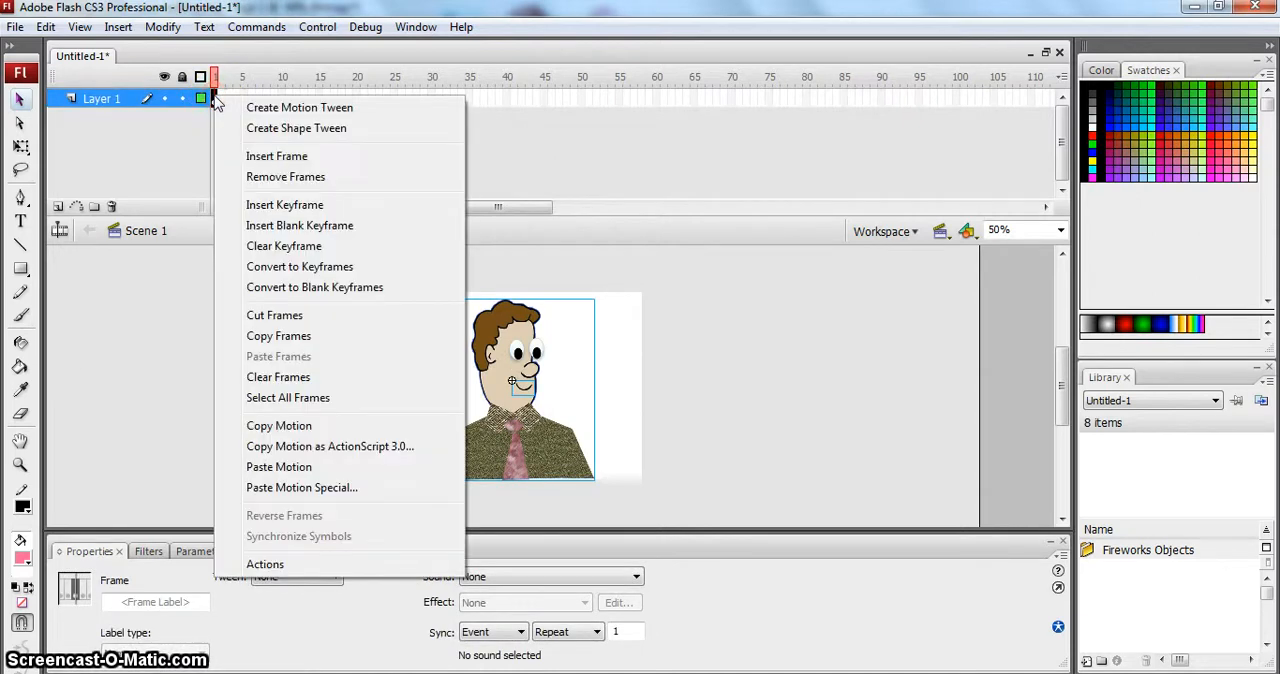
{"action": "left_click", "coordinate": [298, 343]}
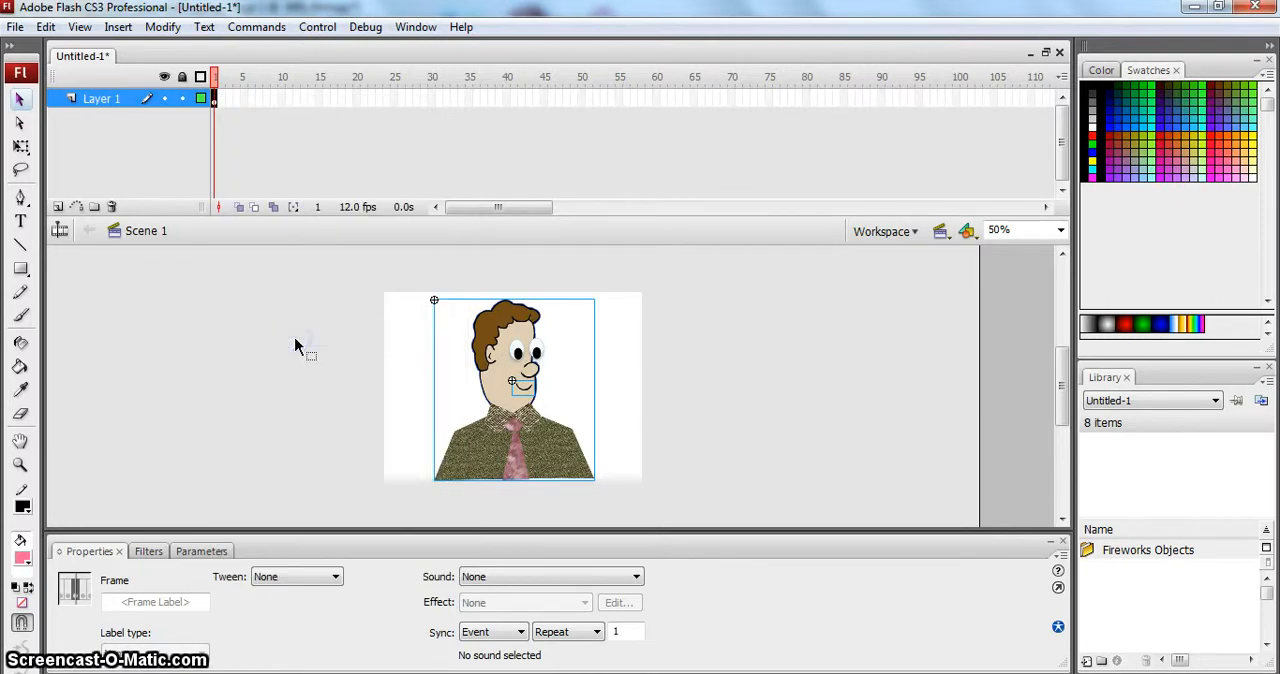
{"action": "left_click", "coordinate": [225, 107]}
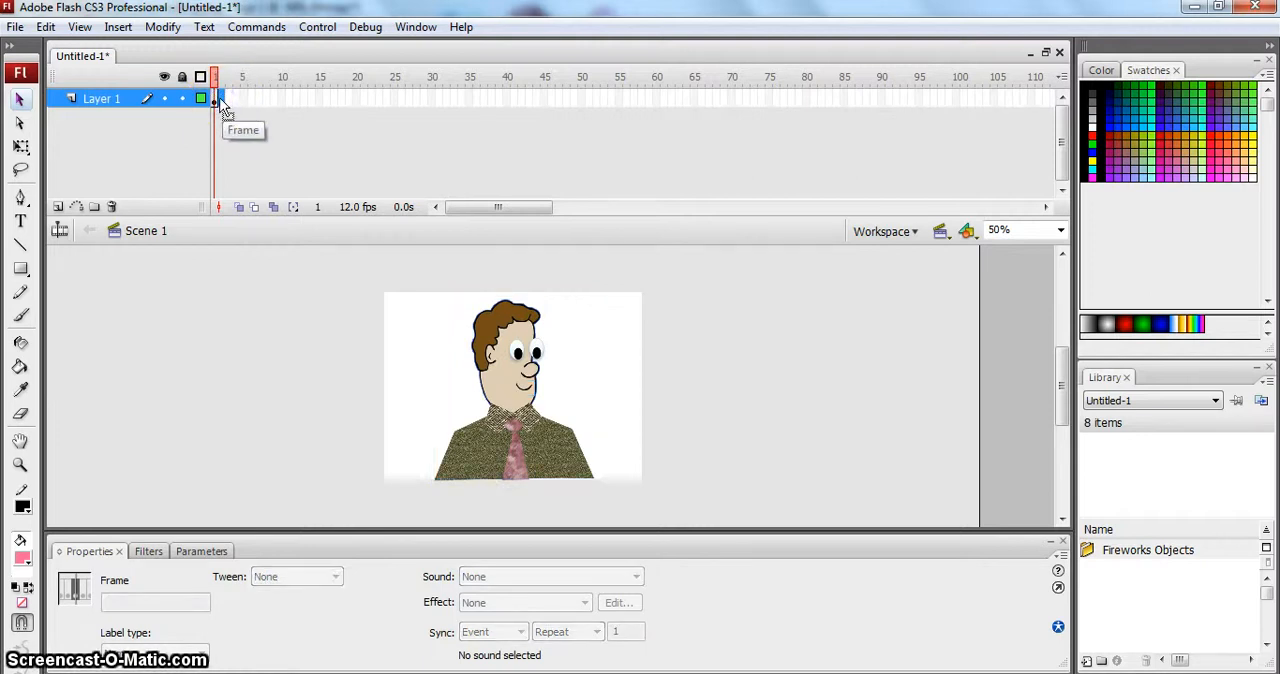
{"action": "right_click", "coordinate": [224, 107]}
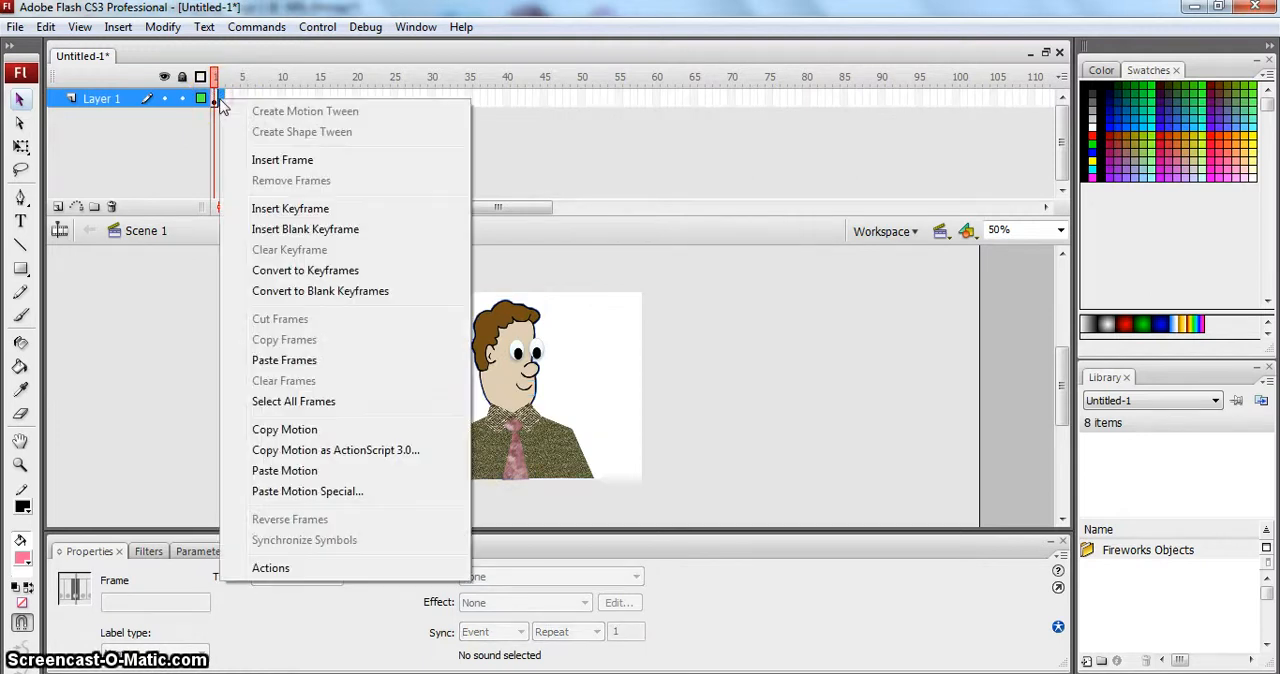
{"action": "left_click", "coordinate": [305, 360]}
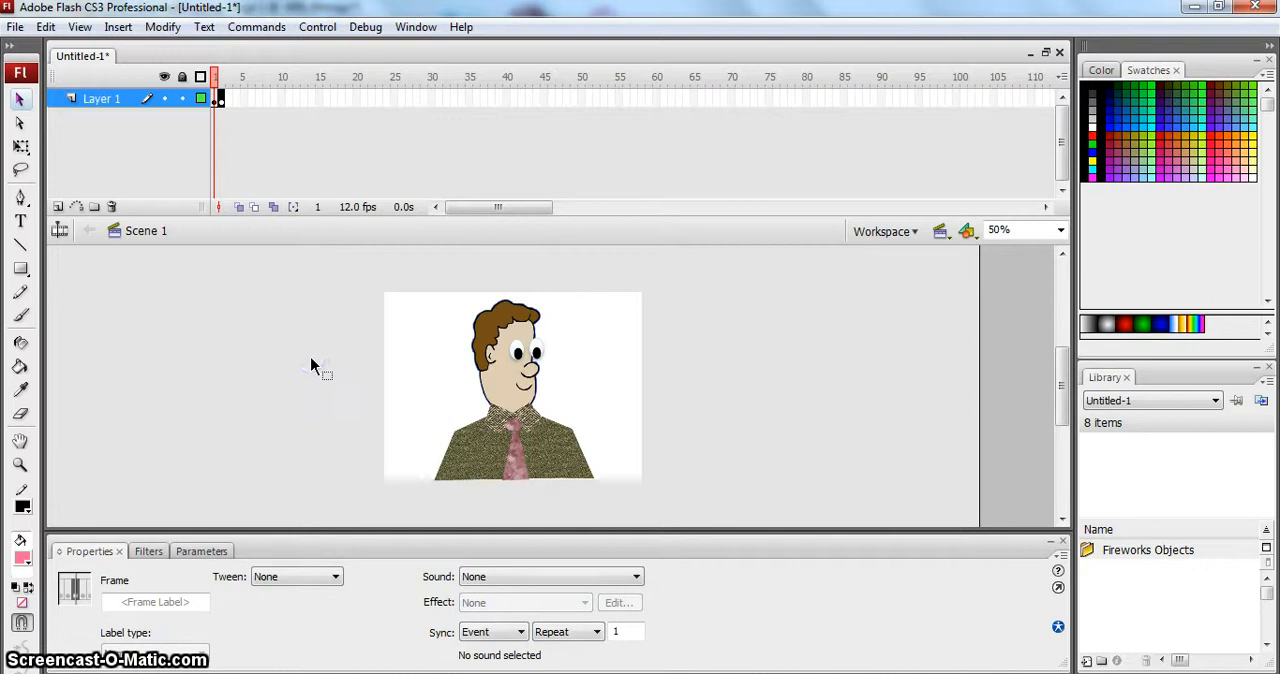
{"action": "left_click", "coordinate": [221, 98]}
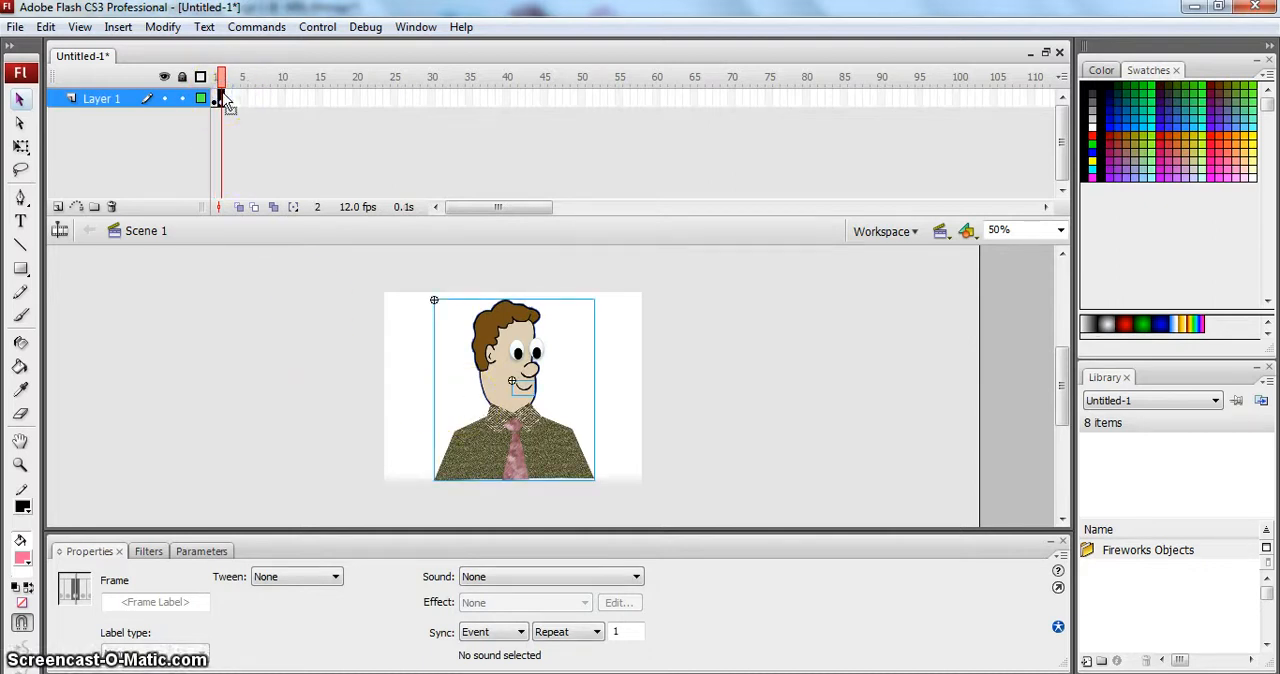
- Review frame 1 in Flash and check the man on Page 2 and the mouth chart on Page 1 in Fireworks
{"action": "left_click", "coordinate": [296, 374]}
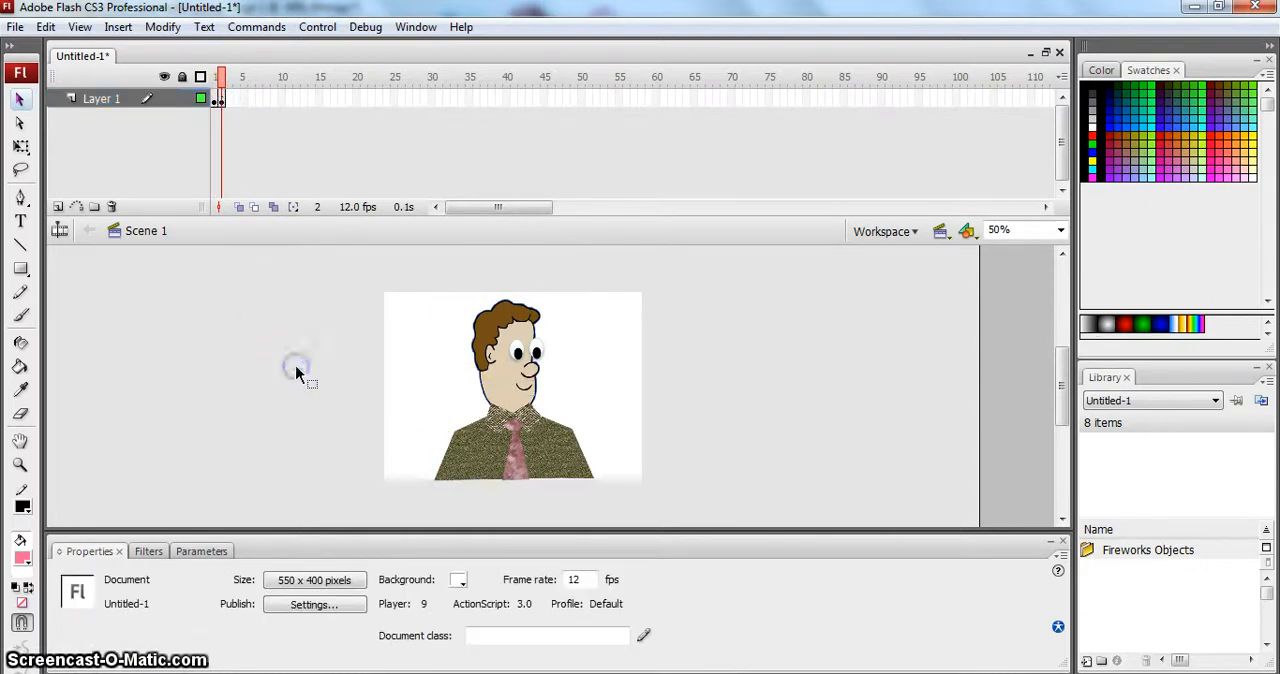
{"action": "left_click", "coordinate": [213, 95]}
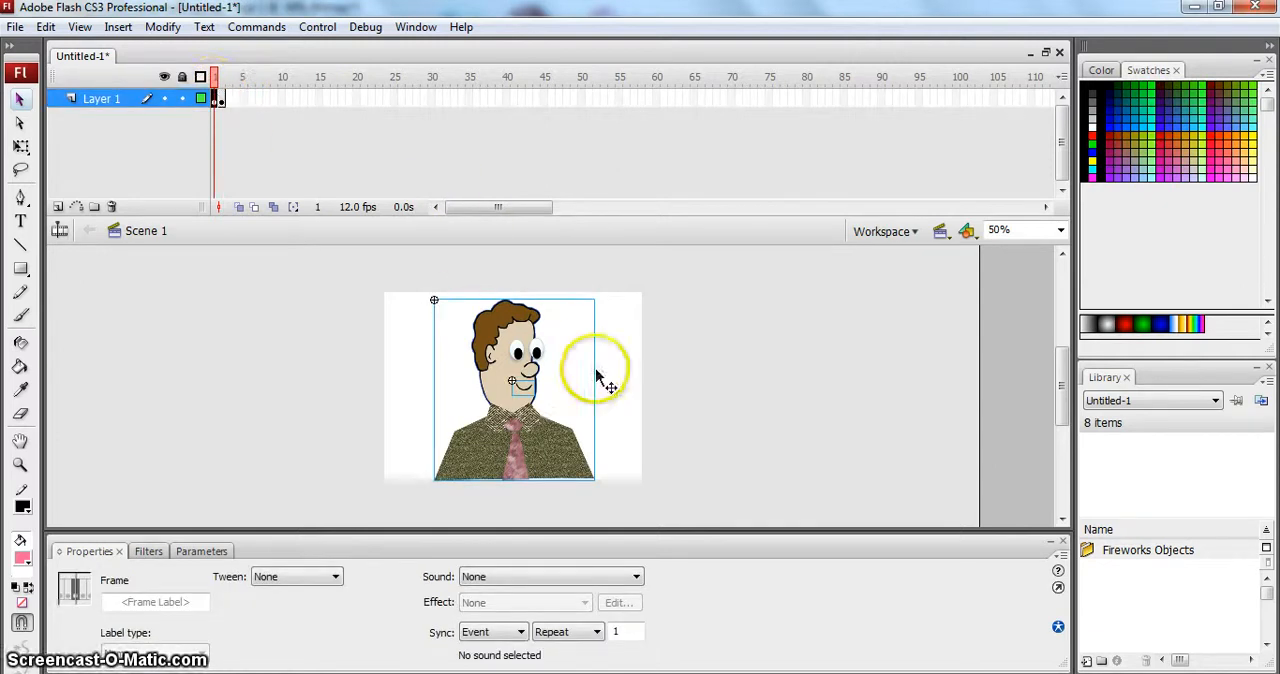
{"action": "left_click", "coordinate": [643, 382]}
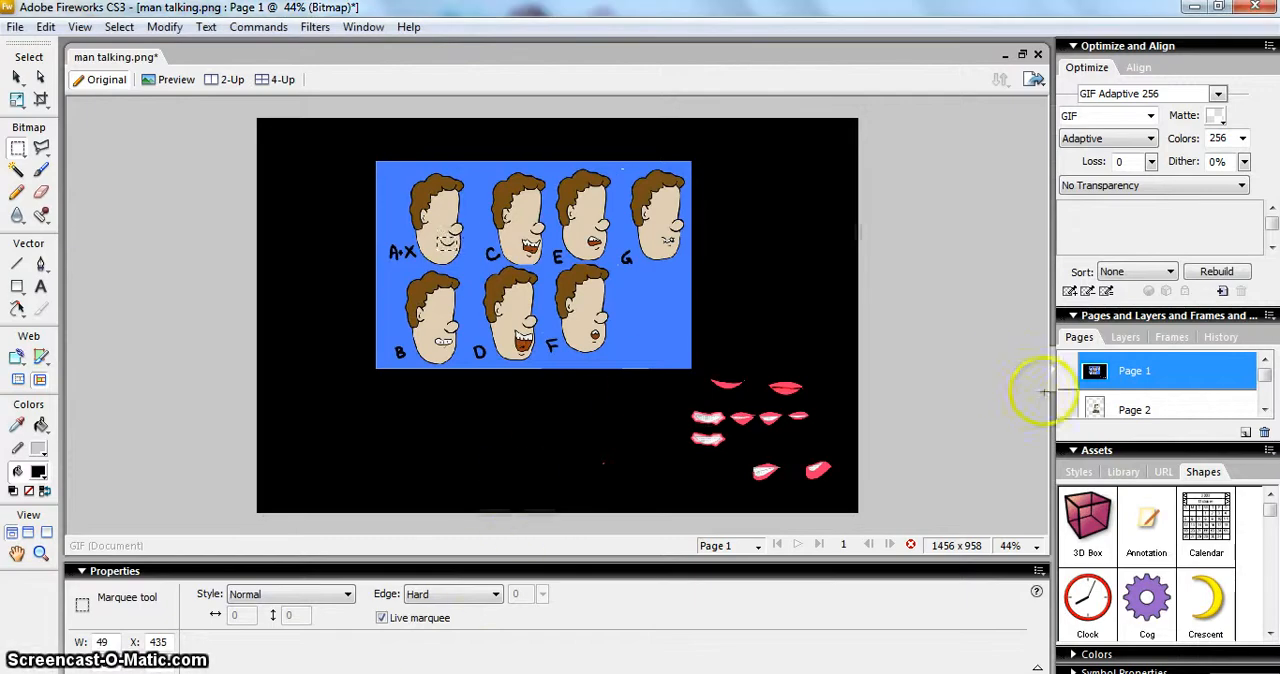
{"action": "left_click", "coordinate": [1148, 418]}
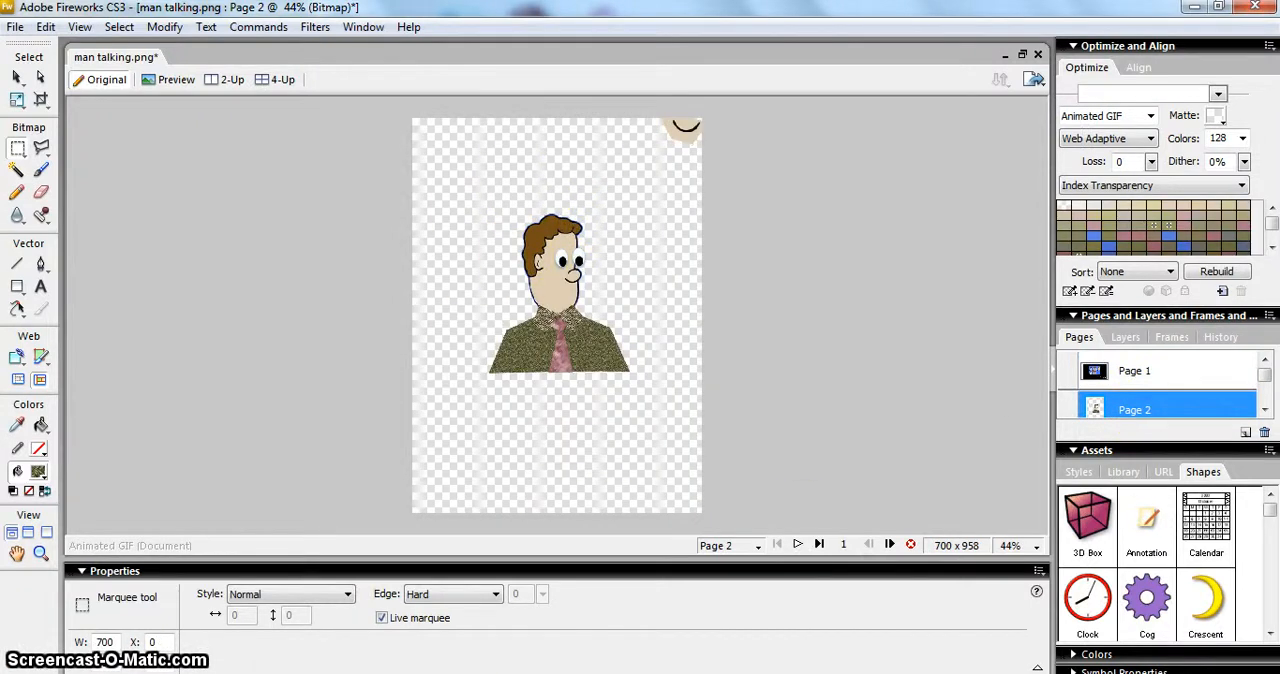
{"action": "mouse_move", "coordinate": [373, 673]}
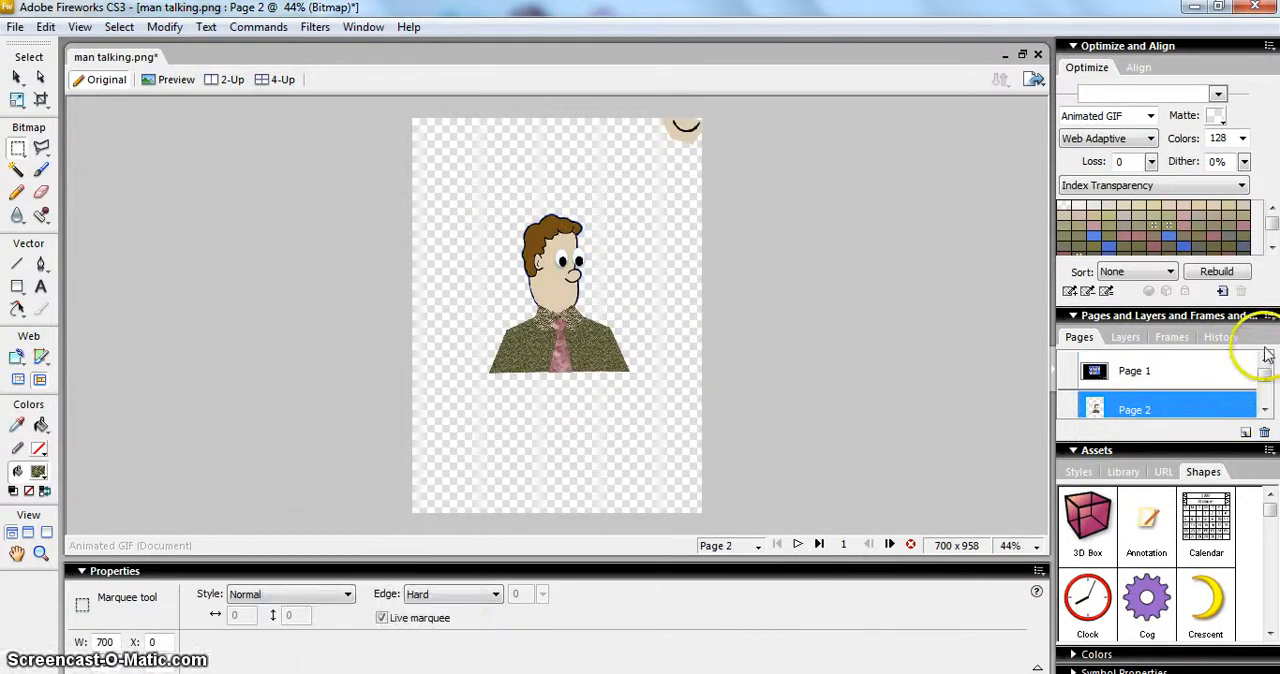
{"action": "left_click", "coordinate": [1210, 376]}
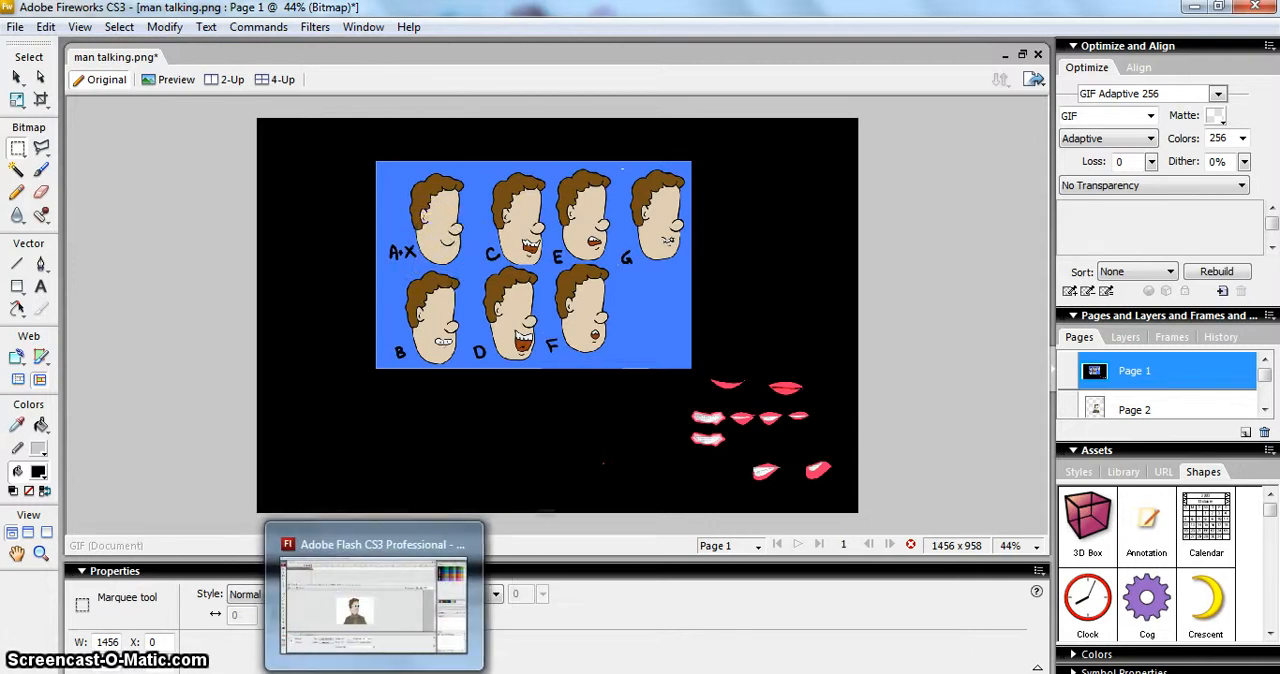
{"action": "left_click", "coordinate": [374, 673]}
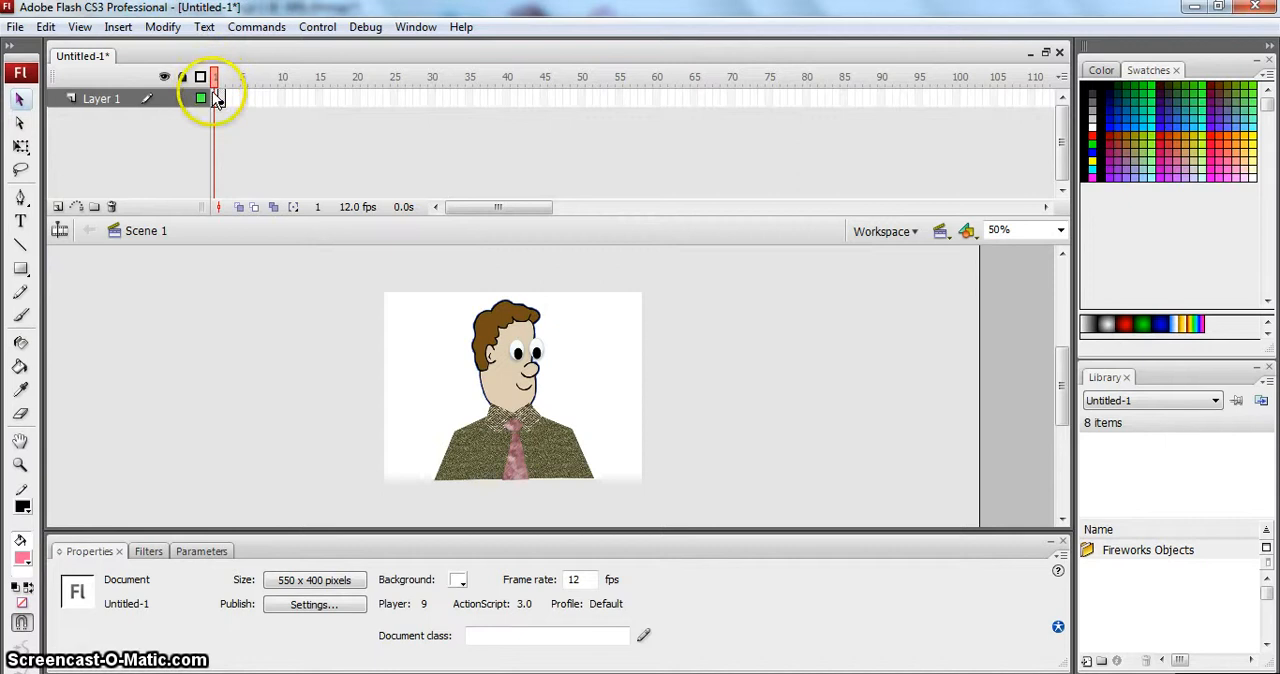
{"action": "right_click", "coordinate": [215, 95]}
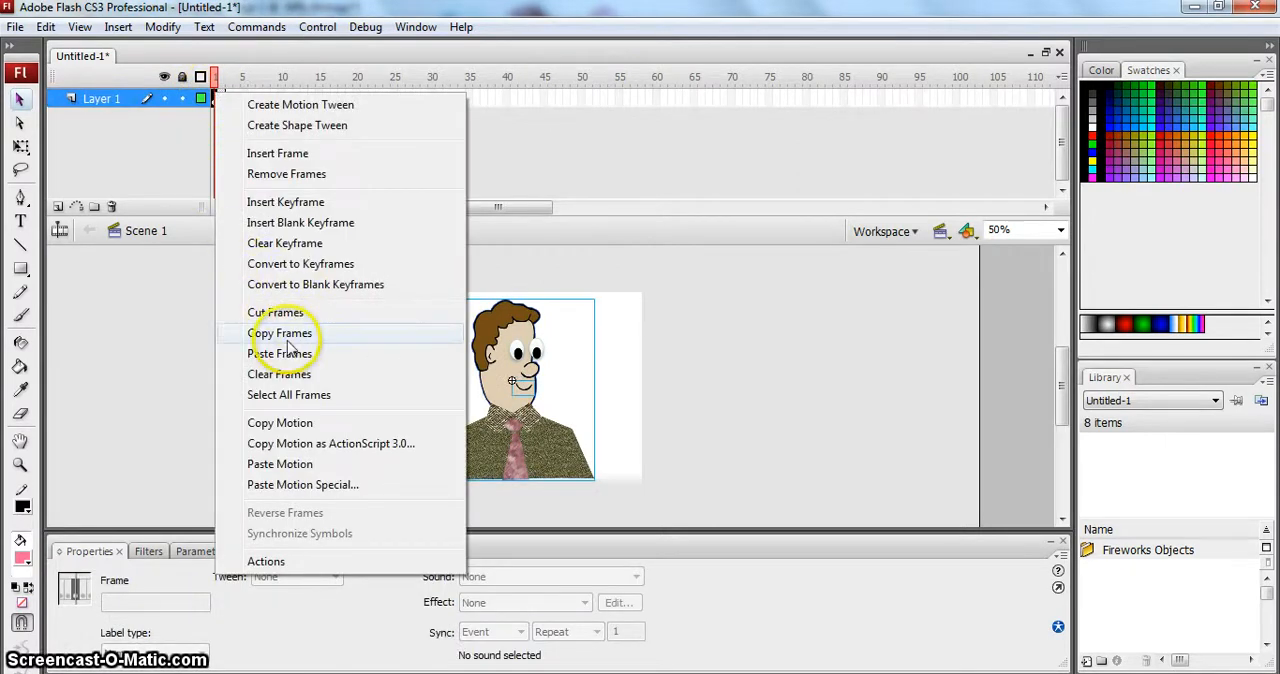
{"action": "left_click", "coordinate": [157, 310]}
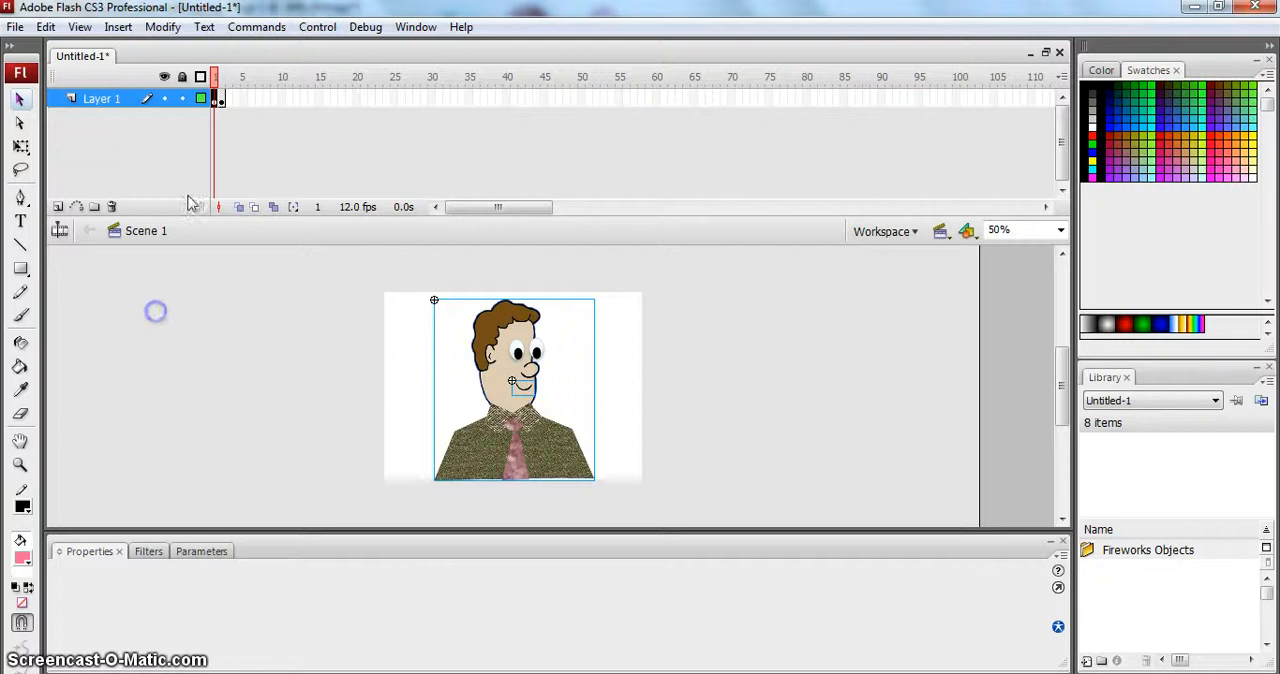
- In frame 2 of Layer 1, move the smiling mouth off the man's face and delete it
{"action": "left_click", "coordinate": [221, 99]}
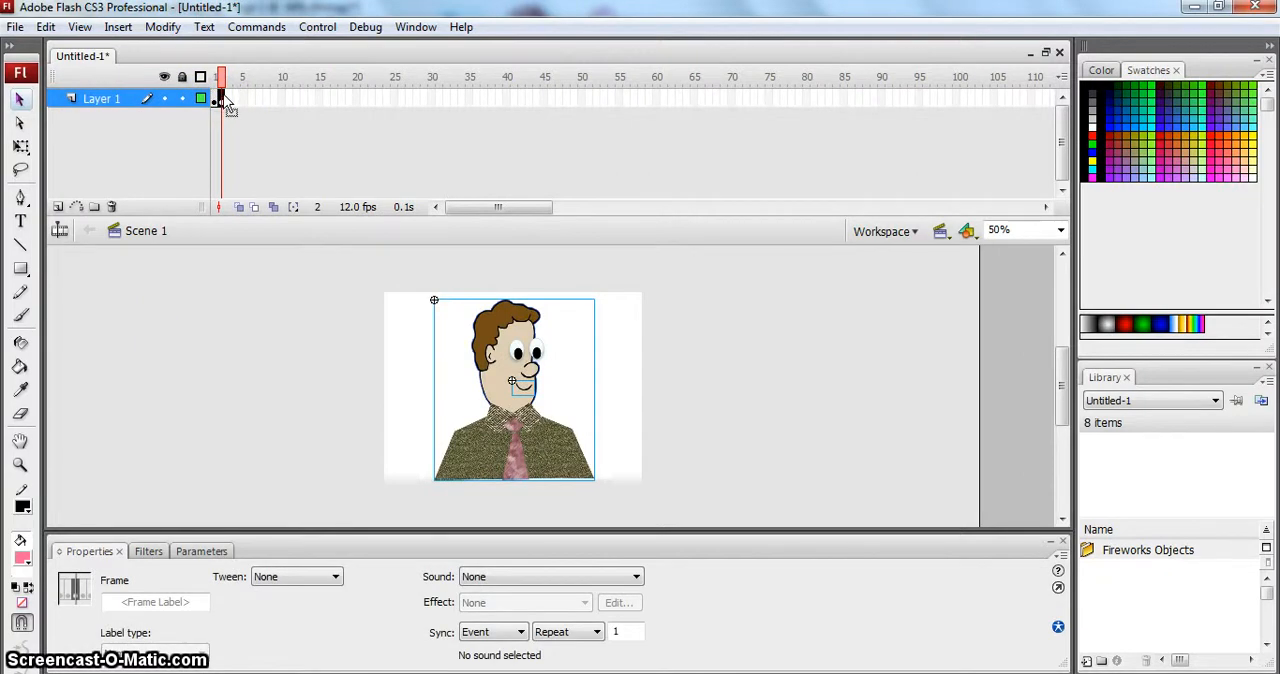
{"action": "left_click", "coordinate": [613, 326]}
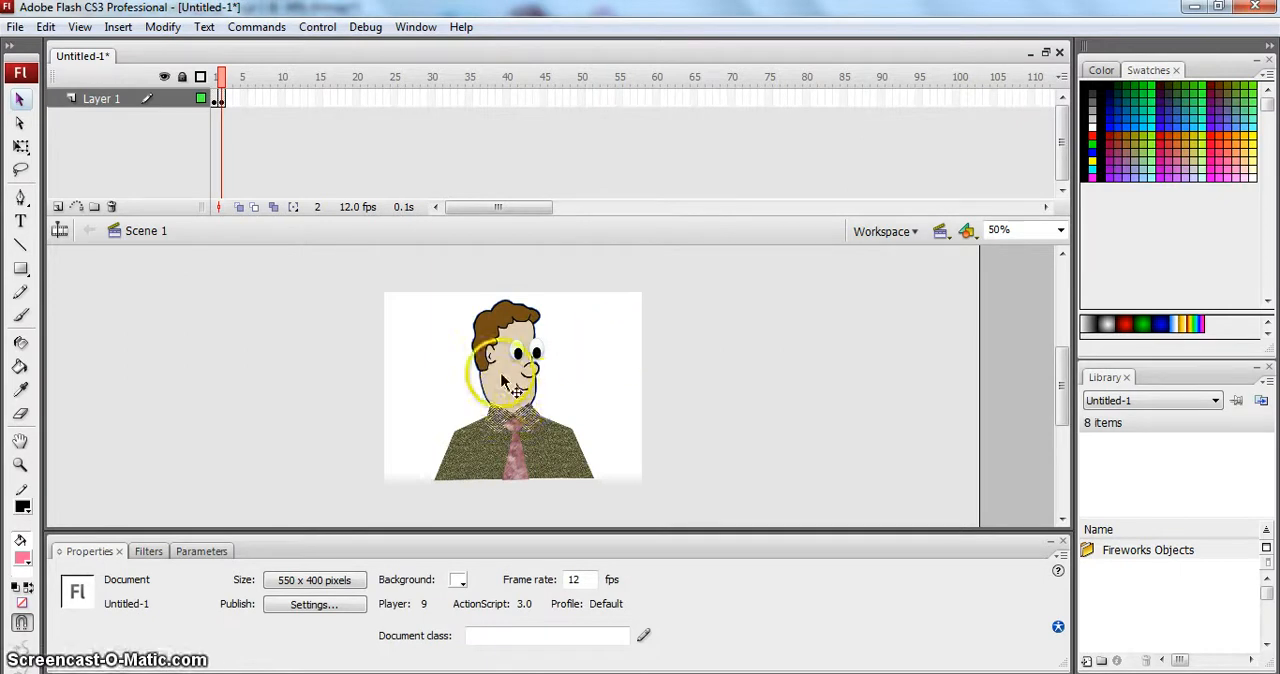
{"action": "left_click", "coordinate": [524, 395]}
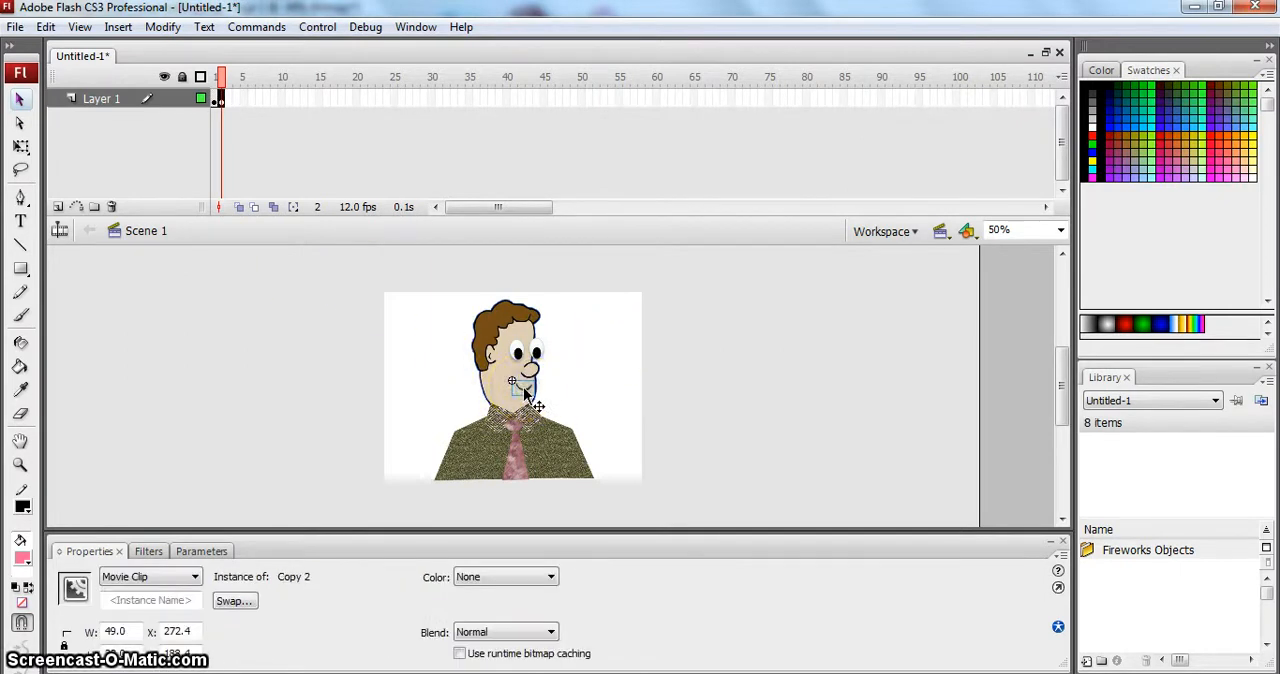
{"action": "left_click", "coordinate": [614, 423]}
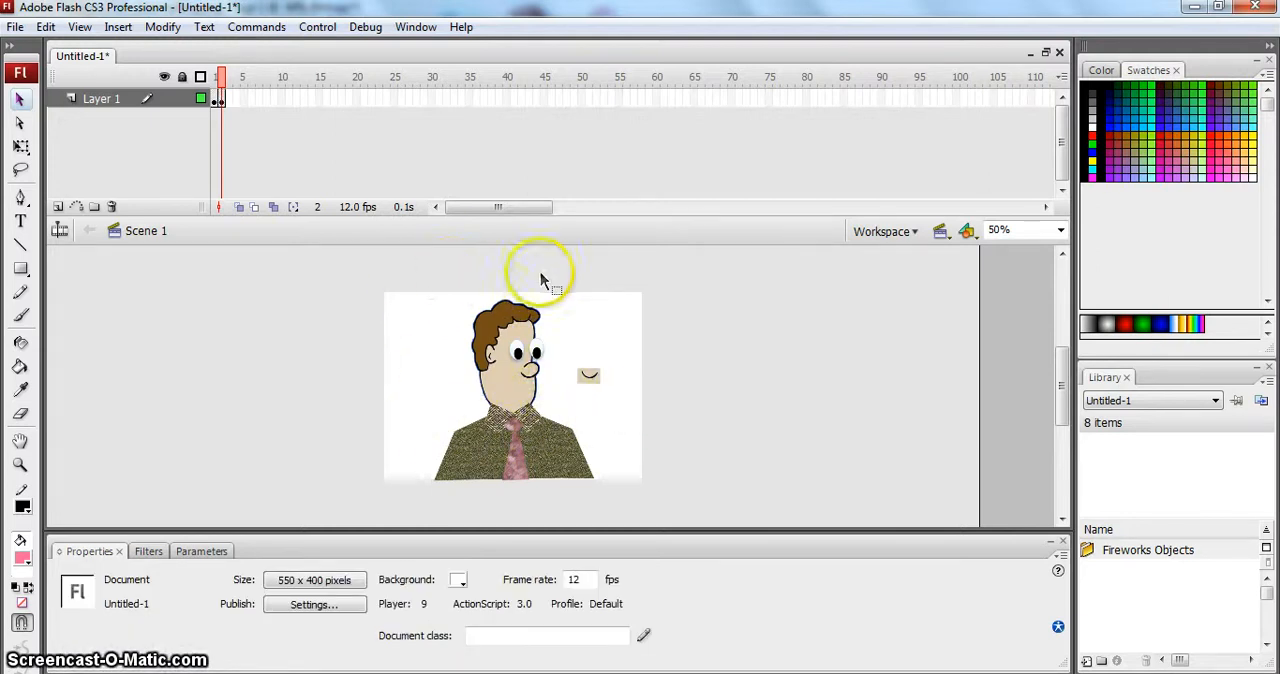
{"action": "left_click", "coordinate": [594, 380]}
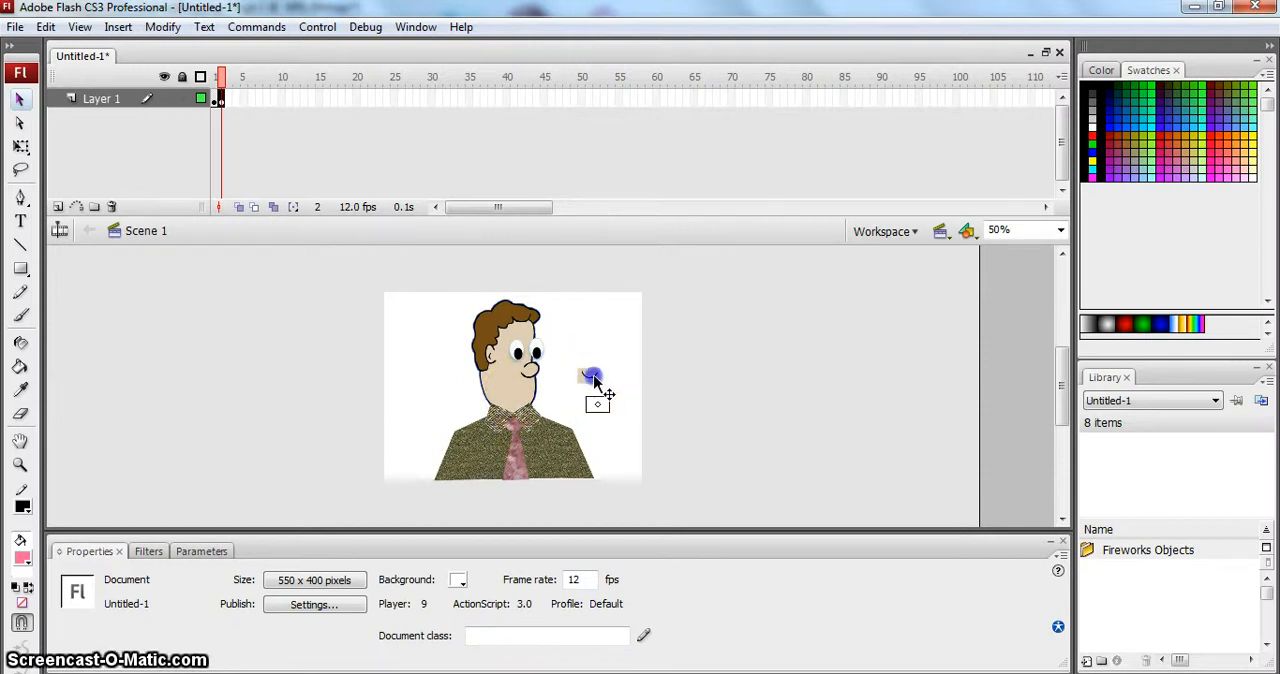
{"action": "mouse_move", "coordinate": [594, 380]}
{"action": "left_mouse_down"}
{"action": "mouse_move", "coordinate": [606, 406]}
{"action": "mouse_move", "coordinate": [602, 378]}
{"action": "left_mouse_up"}
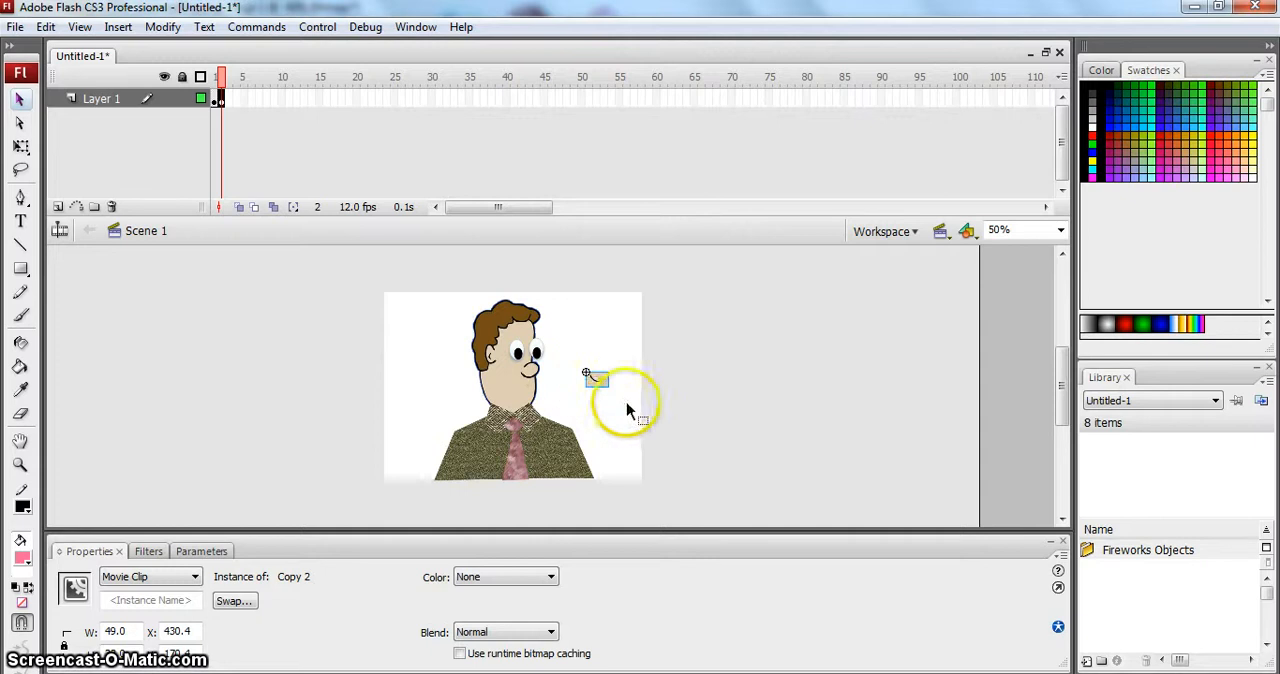
{"action": "left_click", "coordinate": [610, 404]}
{"action": "left_click", "coordinate": [598, 388]}
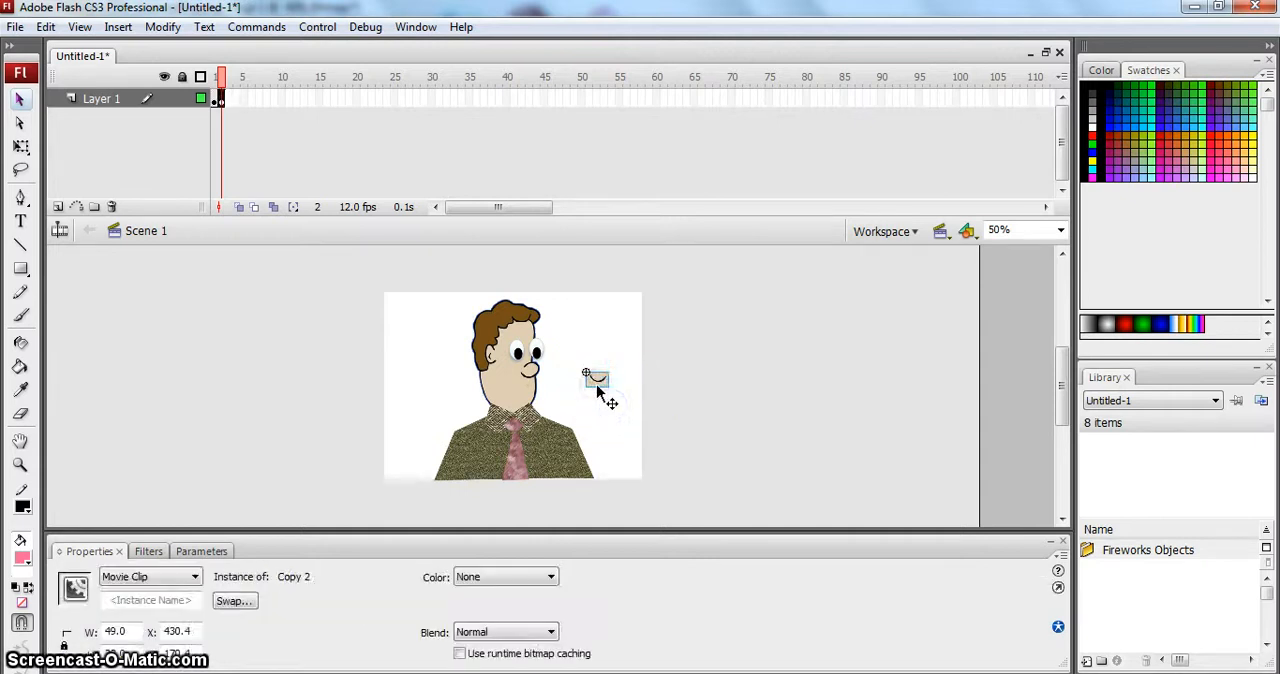
{"action": "key", "text": "Delete"}
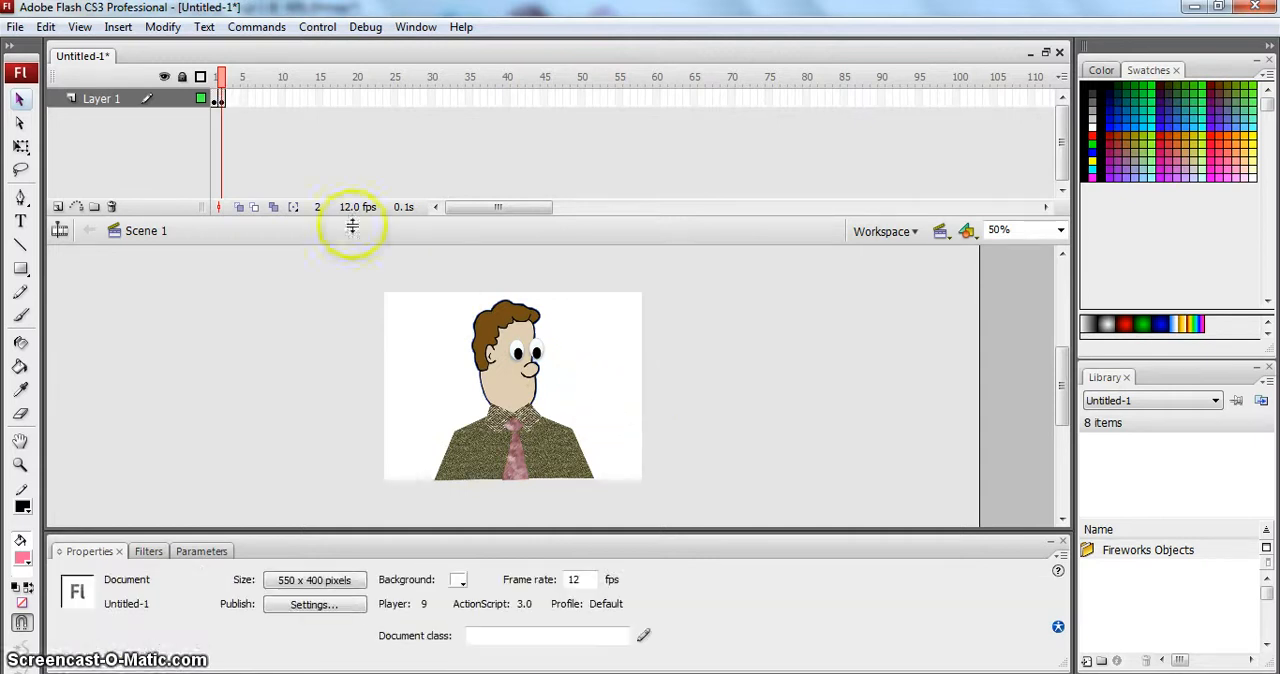
- Compare frames 1 and 2, leave frame 2 selected, and copy mouth C from the Fireworks chart using the Marquee tool
{"action": "left_click", "coordinate": [213, 98]}
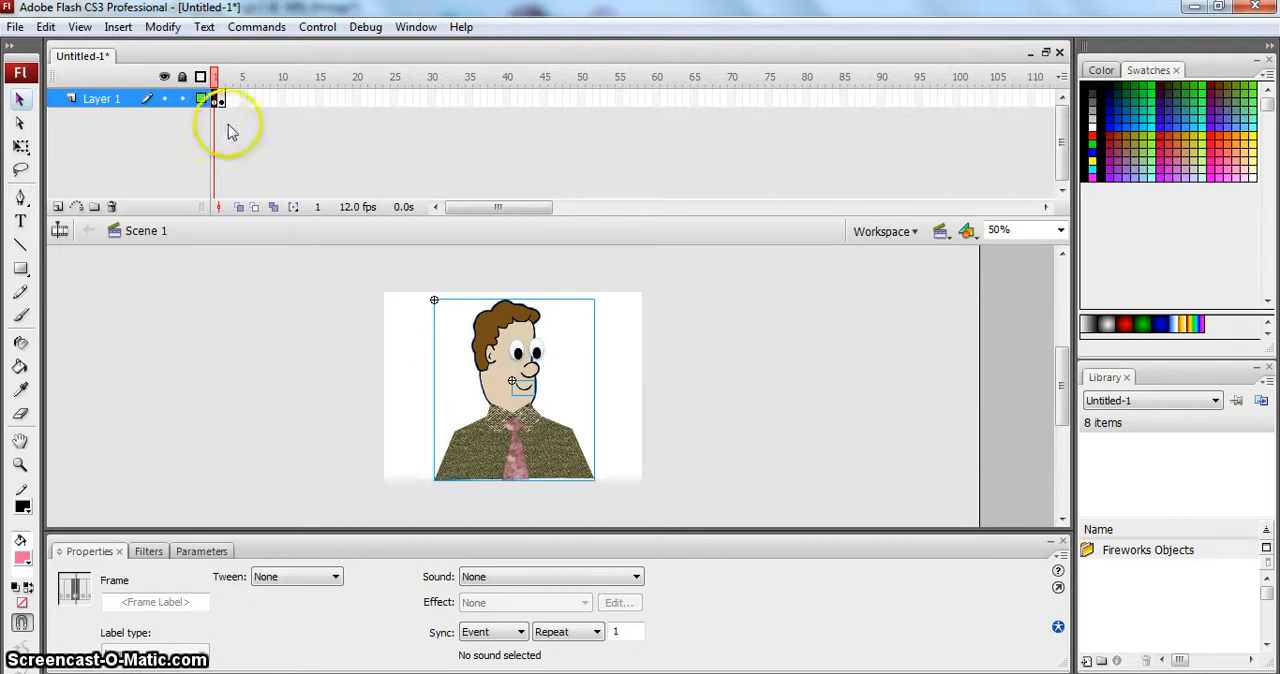
{"action": "left_click", "coordinate": [221, 98]}
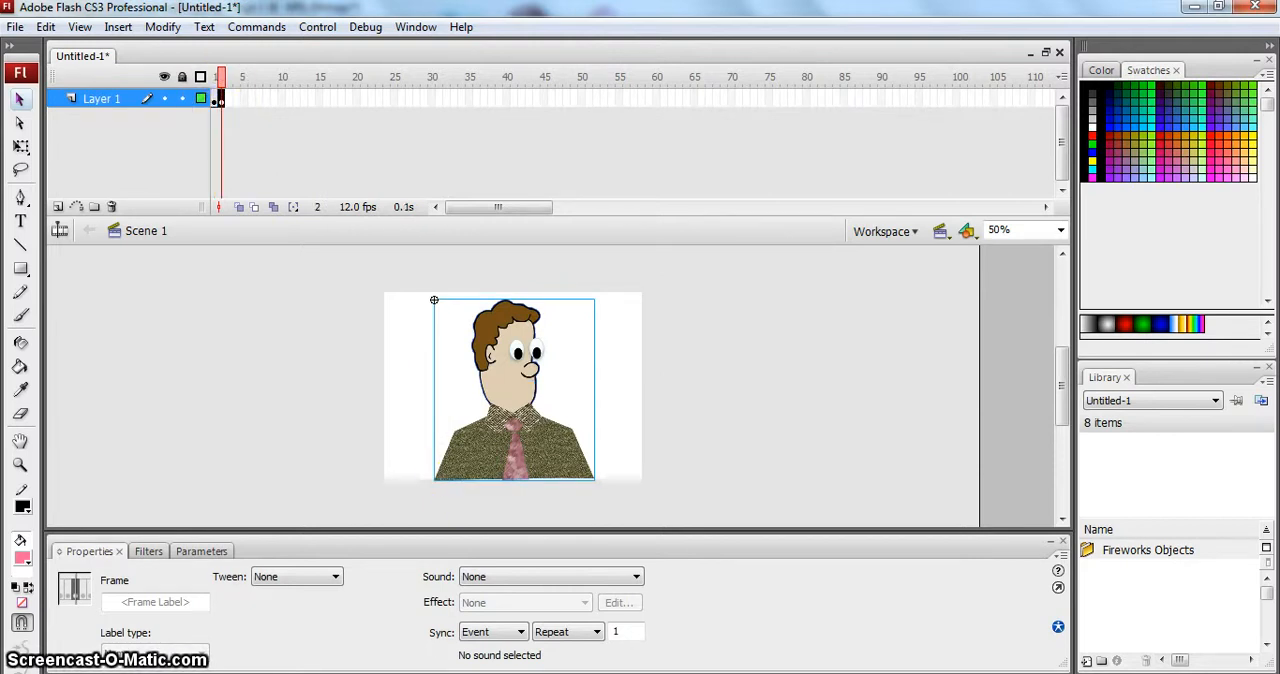
{"action": "key", "text": "alt+Tab"}
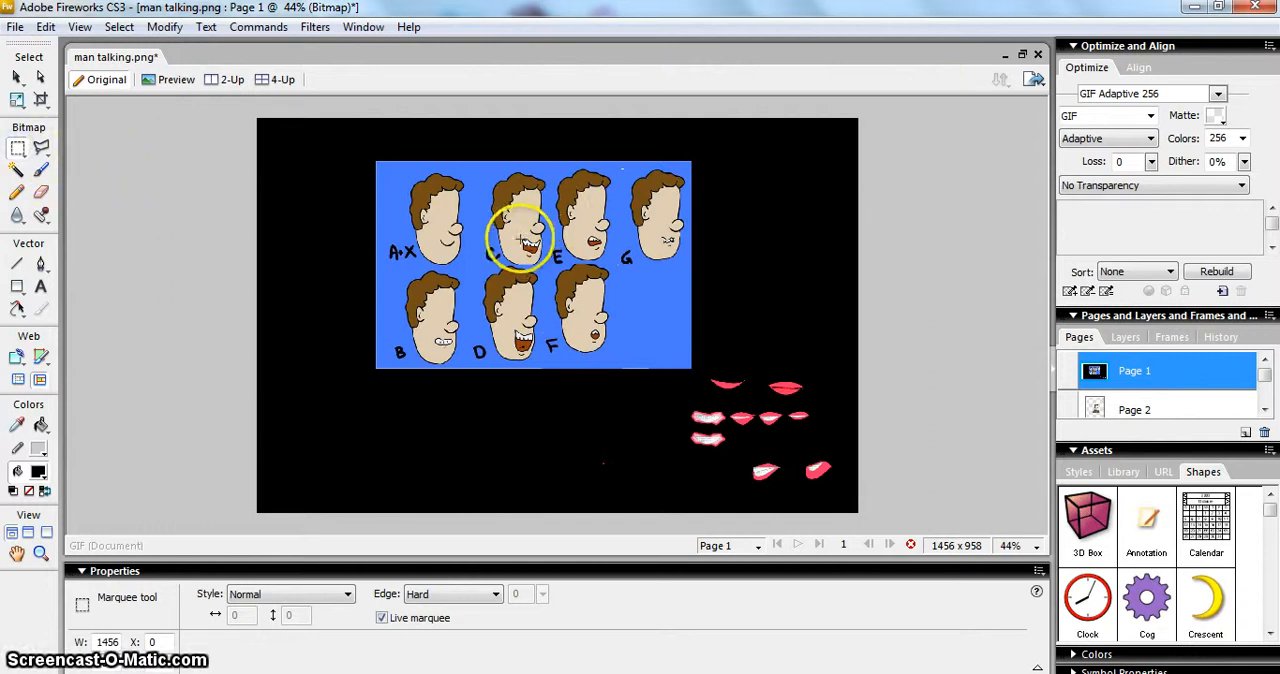
{"action": "left_click_drag", "start_coordinate": [521, 240], "coordinate": [531, 252]}
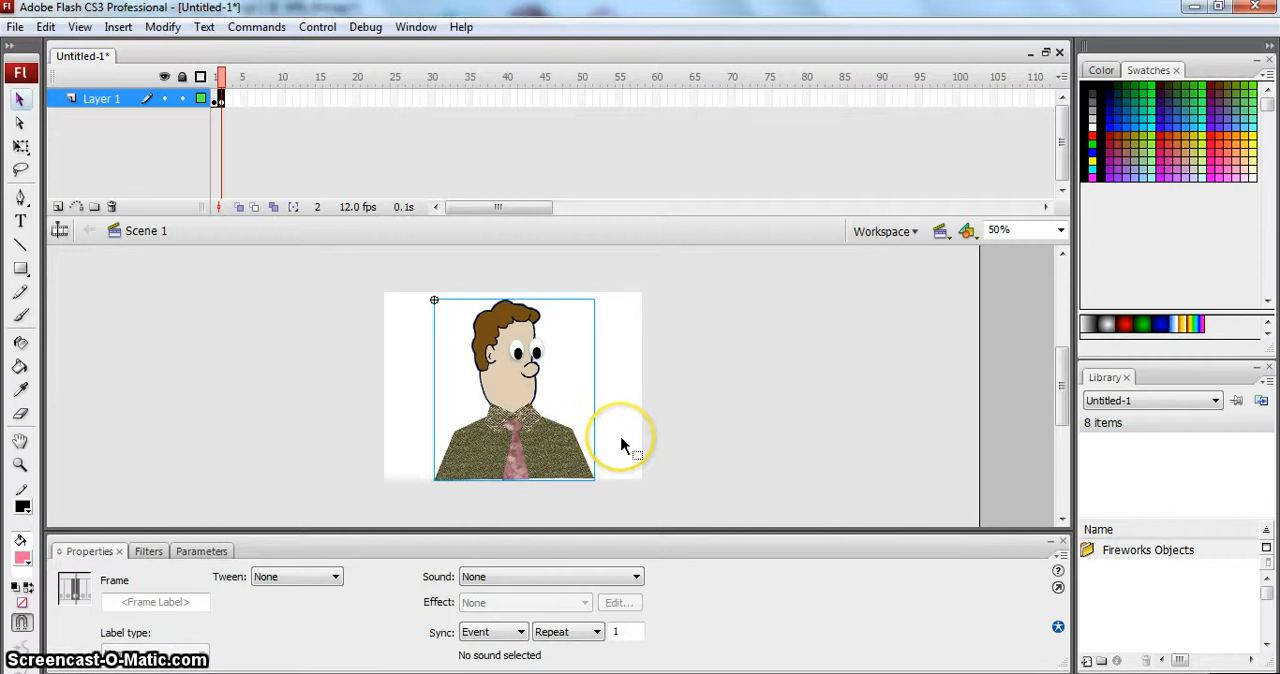
- Paste mouth C into frame 2 in Flash, place it on the man's face below the nose, and compare with frame 1
{"action": "key", "text": "ctrl+v"}
{"action": "left_click", "coordinate": [679, 445]}
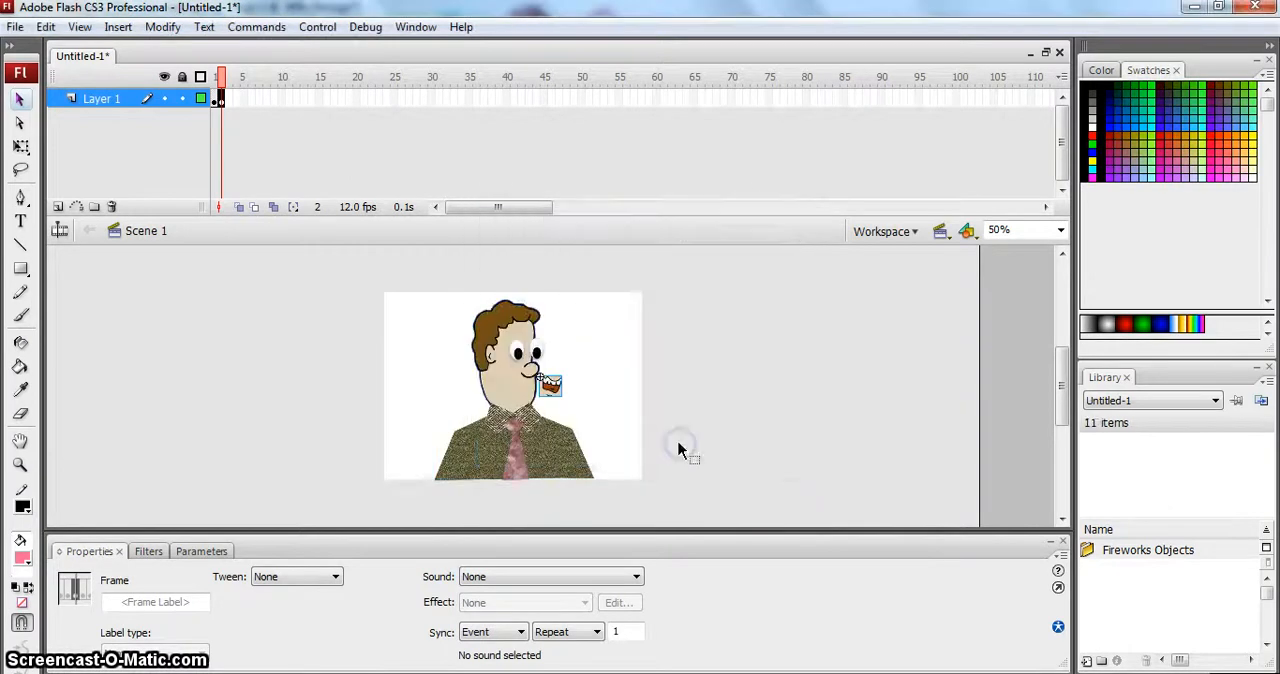
{"action": "left_click", "coordinate": [628, 413]}
{"action": "mouse_move", "coordinate": [556, 383]}
{"action": "left_mouse_down"}
{"action": "mouse_move", "coordinate": [548, 397]}
{"action": "mouse_move", "coordinate": [526, 388]}
{"action": "mouse_move", "coordinate": [562, 390]}
{"action": "left_mouse_up"}
{"action": "left_click", "coordinate": [588, 397]}
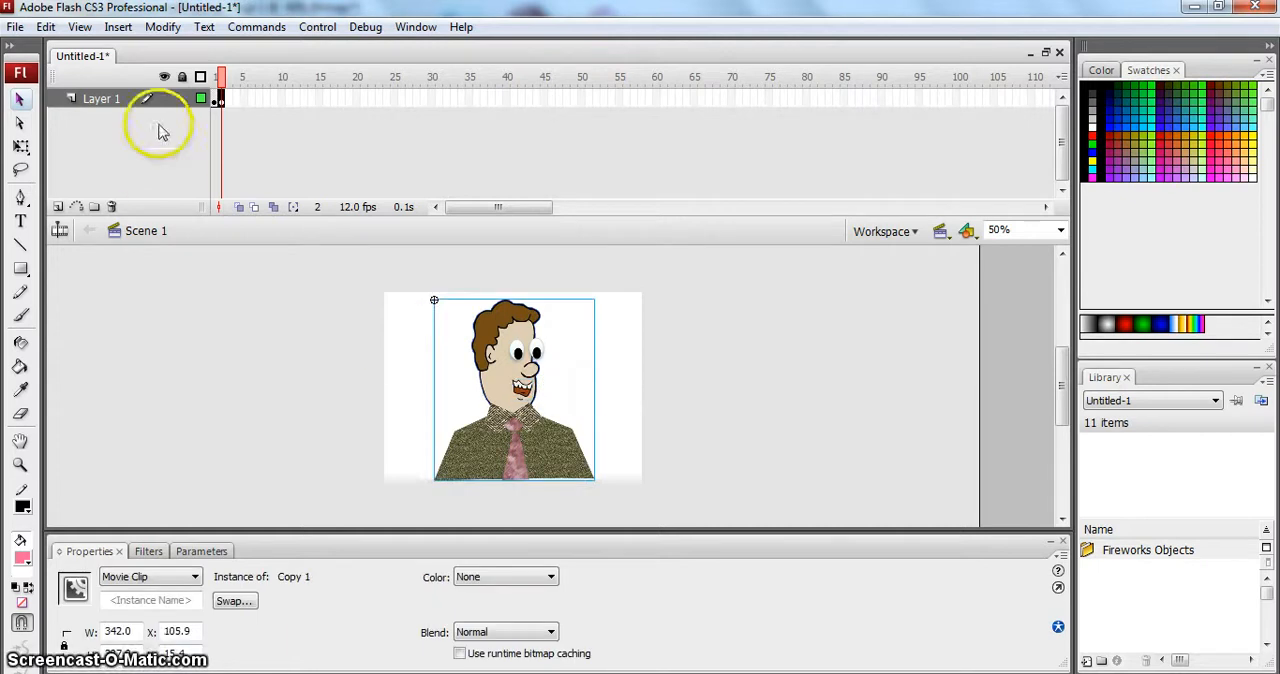
{"action": "left_click", "coordinate": [214, 97]}
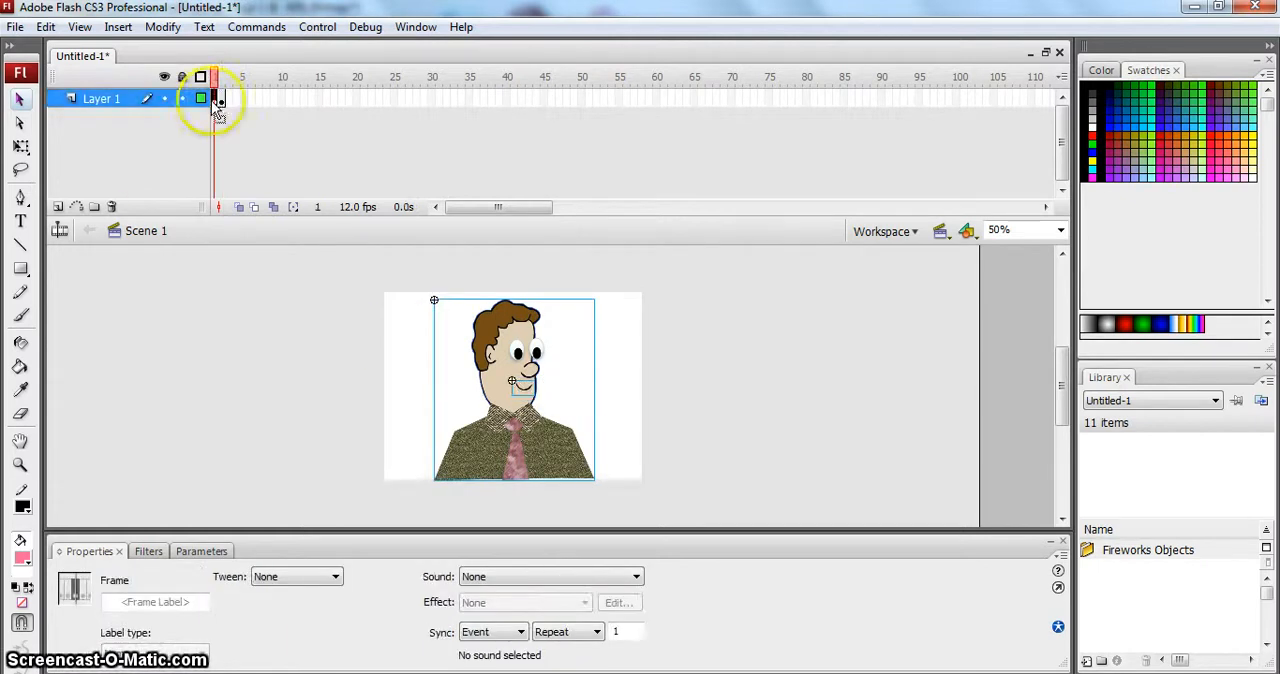
- Compare frames 1 and 2 of Layer 1, test the movie to watch the mouth change, and close the preview
{"action": "left_click", "coordinate": [151, 303]}
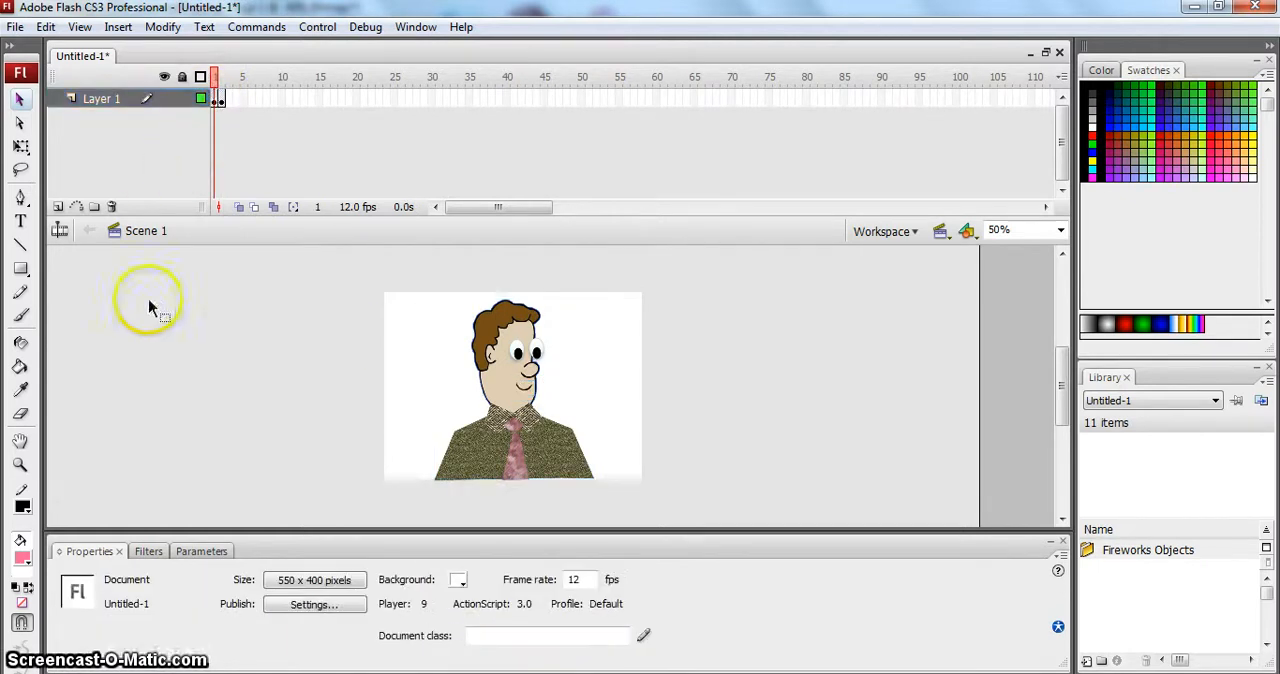
{"action": "left_click", "coordinate": [222, 100]}
{"action": "left_click", "coordinate": [313, 388]}
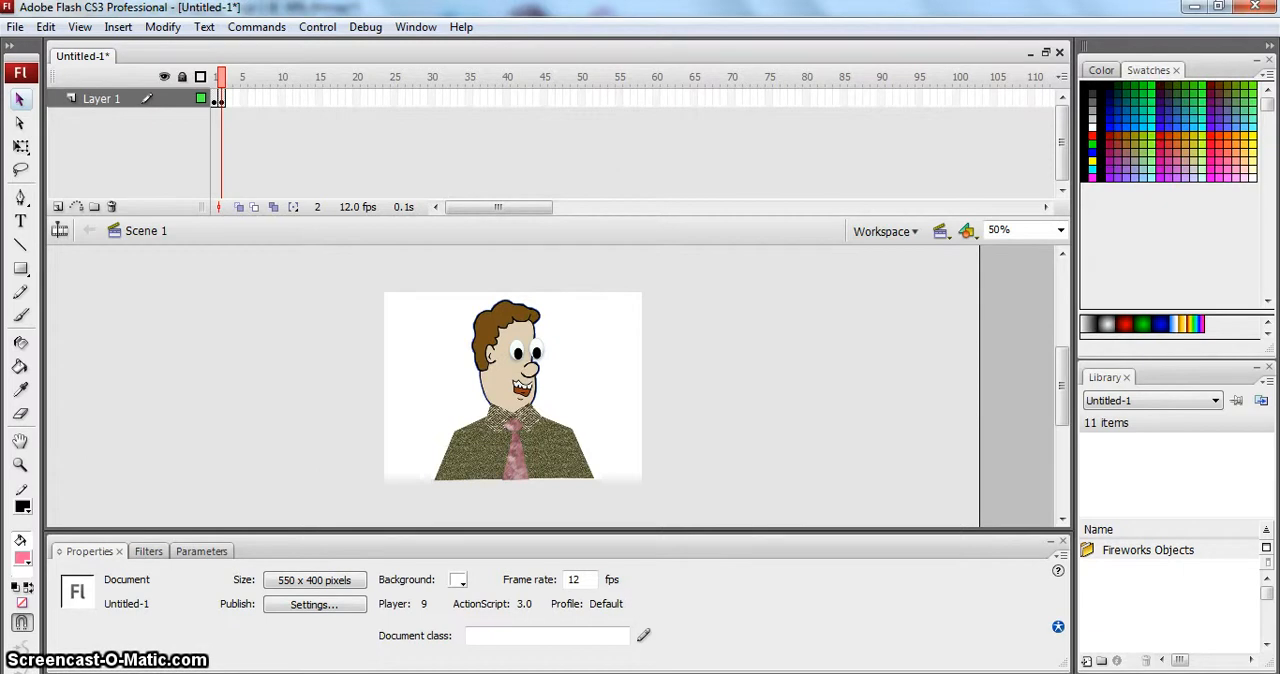
{"action": "mouse_move", "coordinate": [489, 672]}
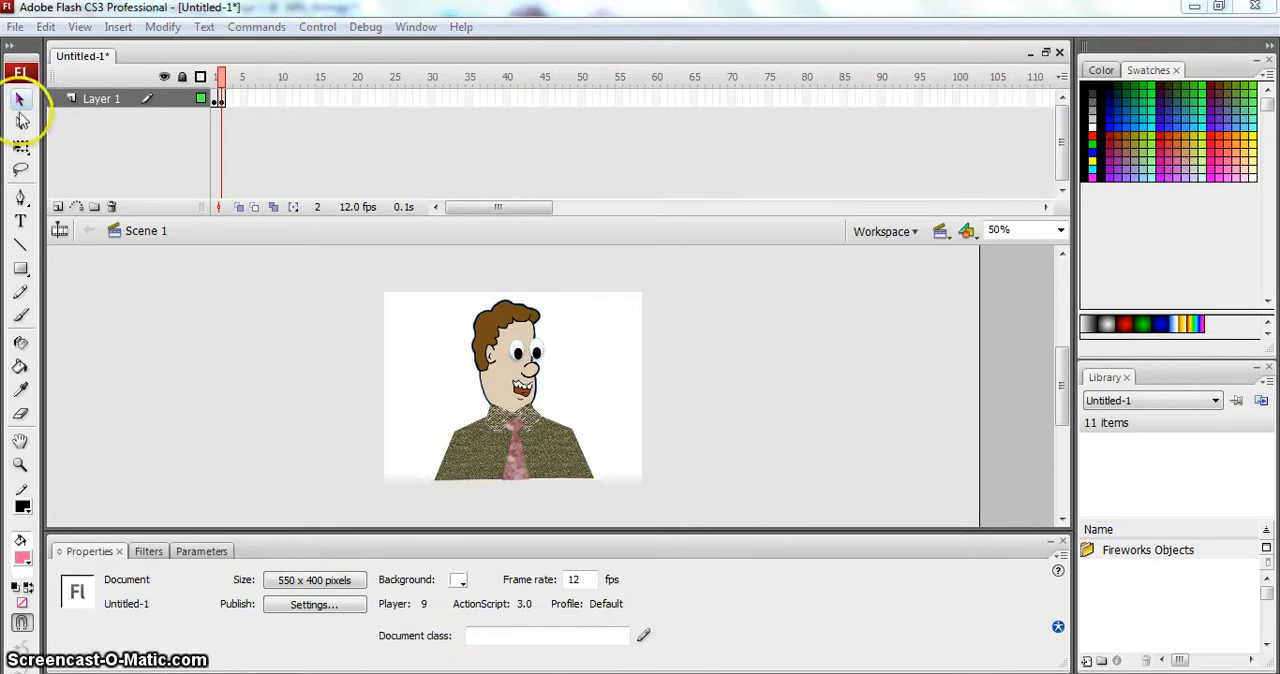
{"action": "left_click", "coordinate": [322, 28]}
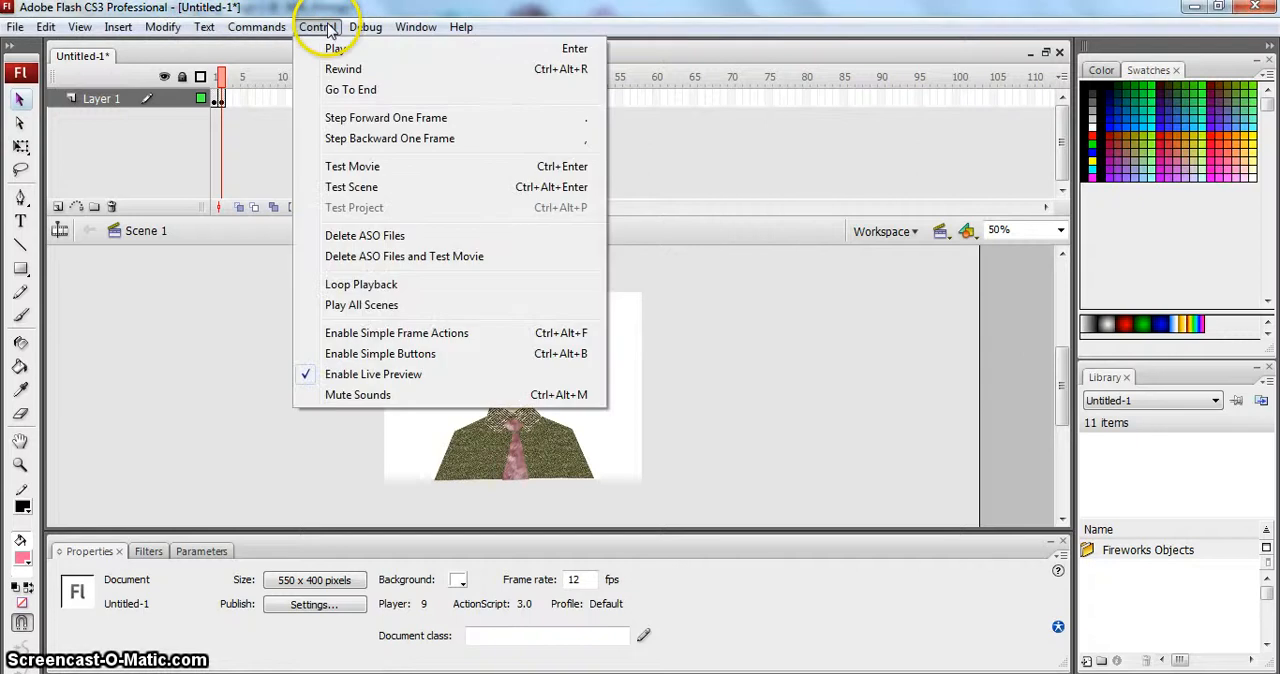
{"action": "left_click", "coordinate": [340, 166]}
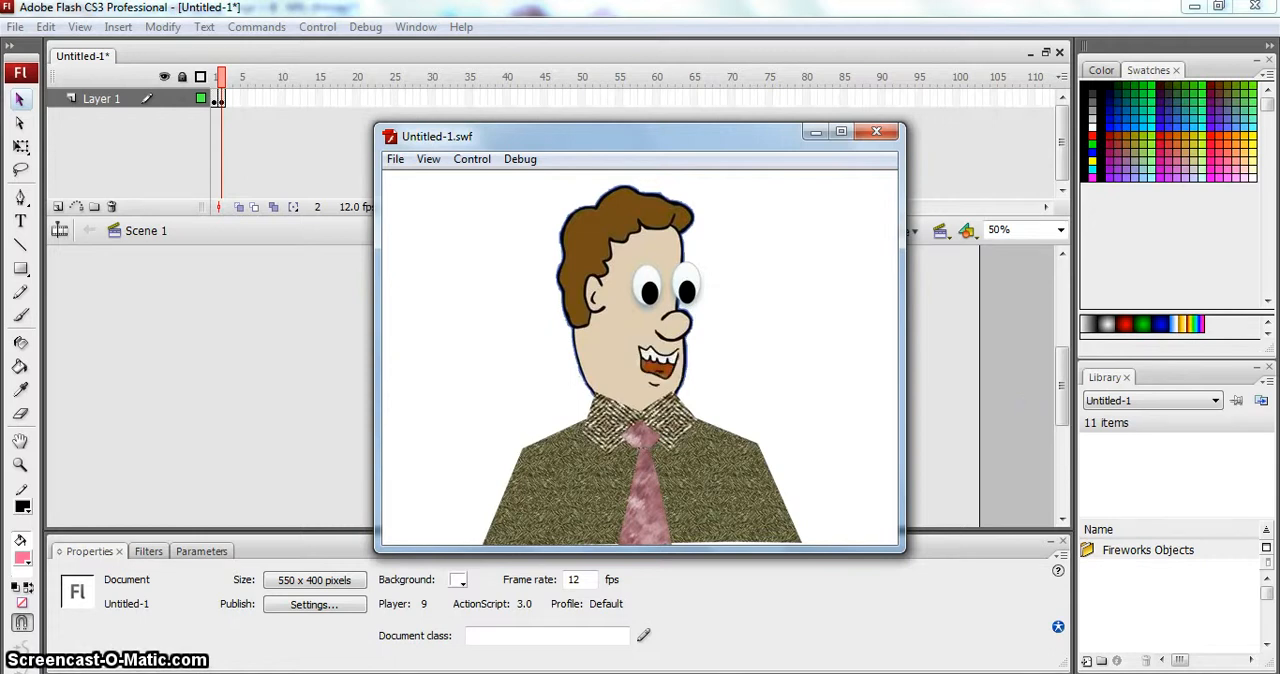
{"action": "left_click", "coordinate": [876, 133]}
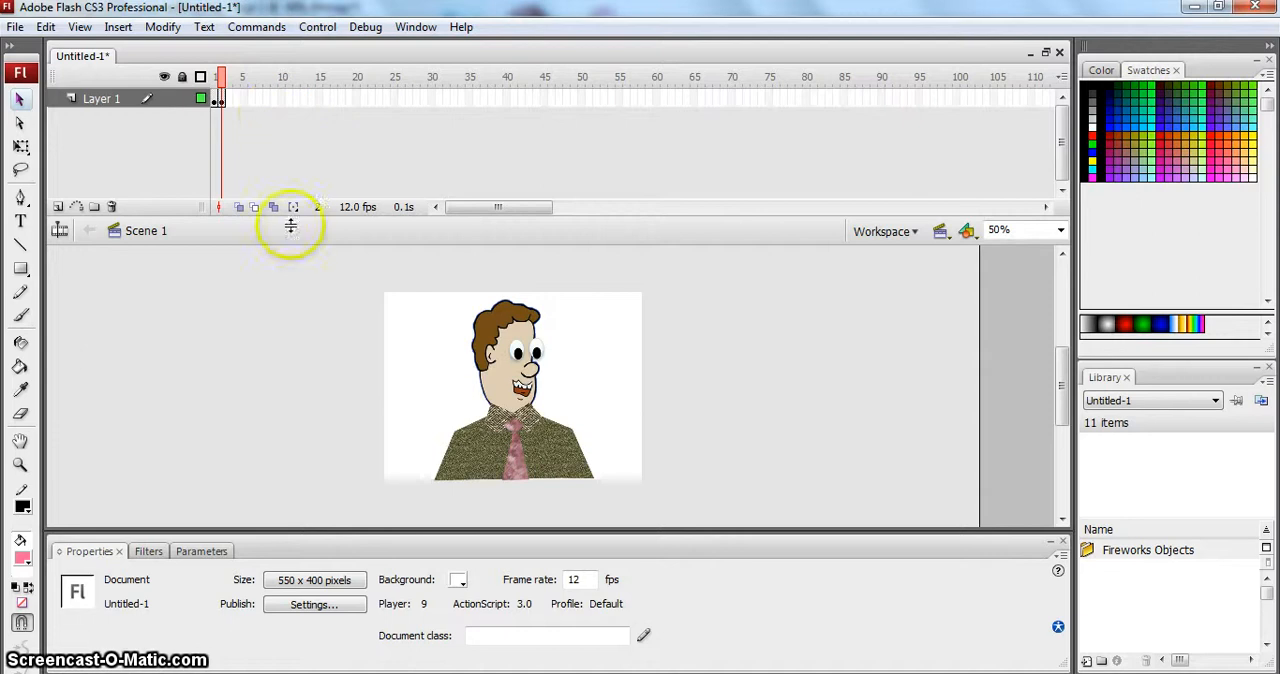
- Set the document's frame rate to 4 fps, test the movie at that speed, and close the preview
{"action": "double_click", "coordinate": [575, 580]}
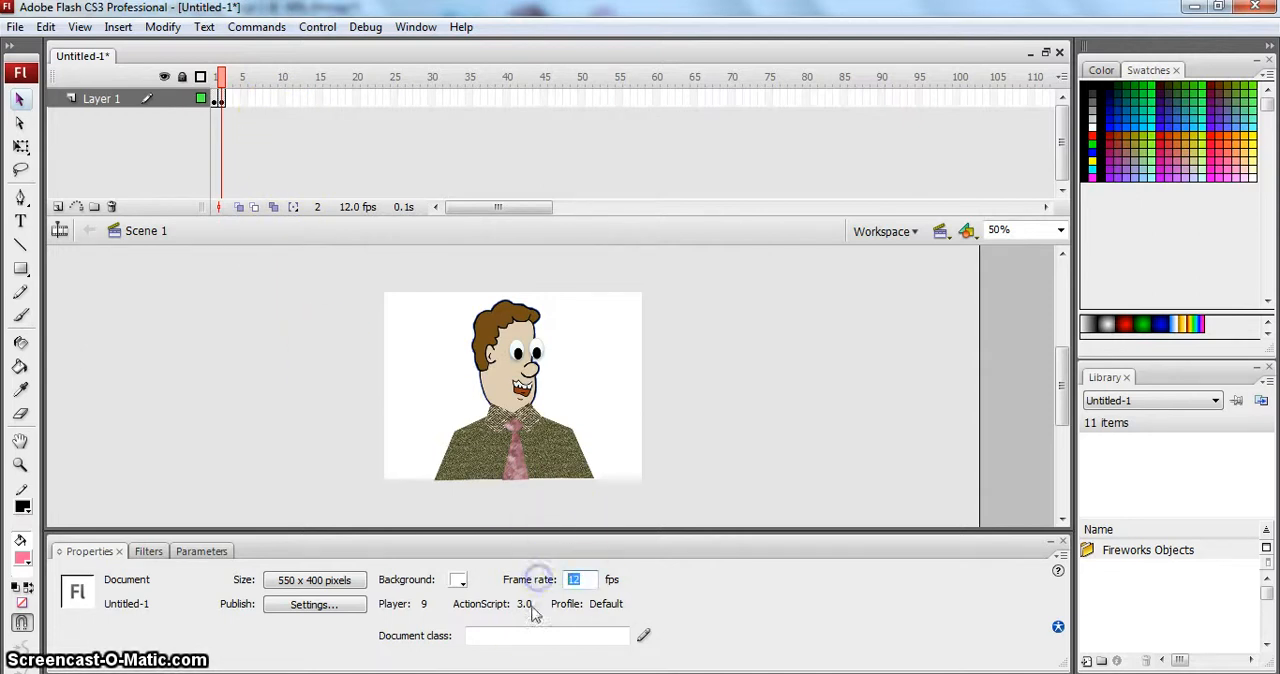
{"action": "left_click", "coordinate": [726, 612]}
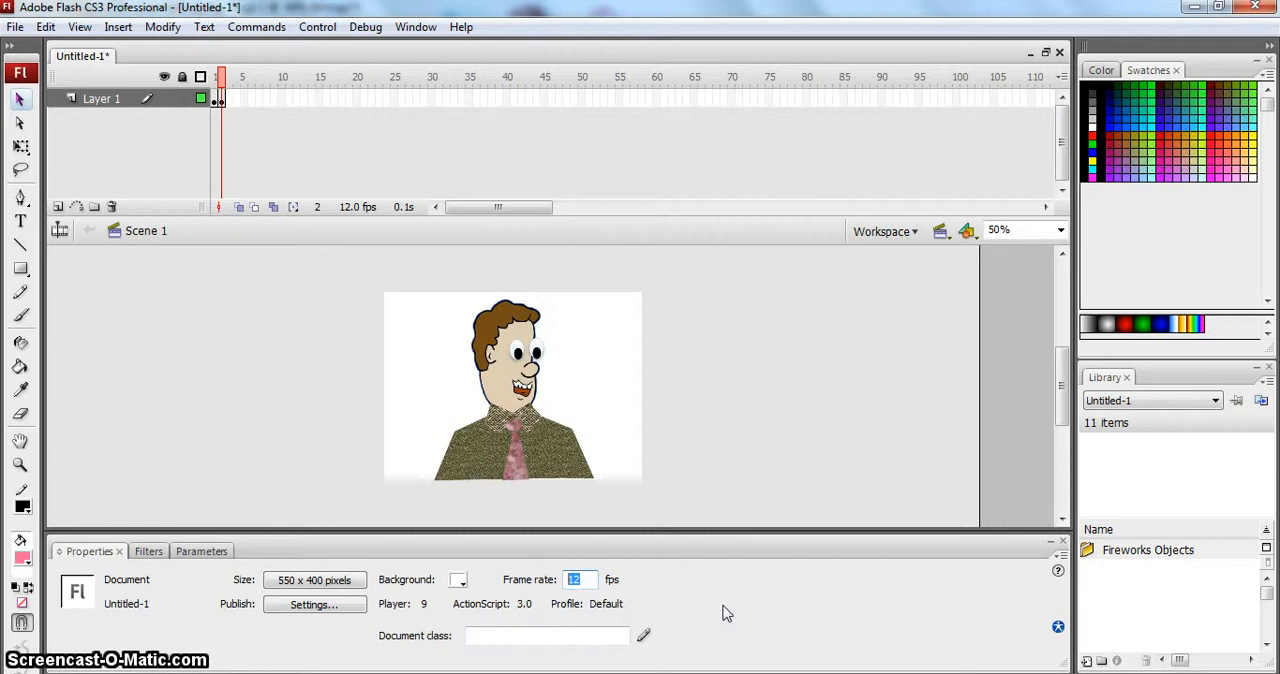
{"action": "type", "text": "4"}
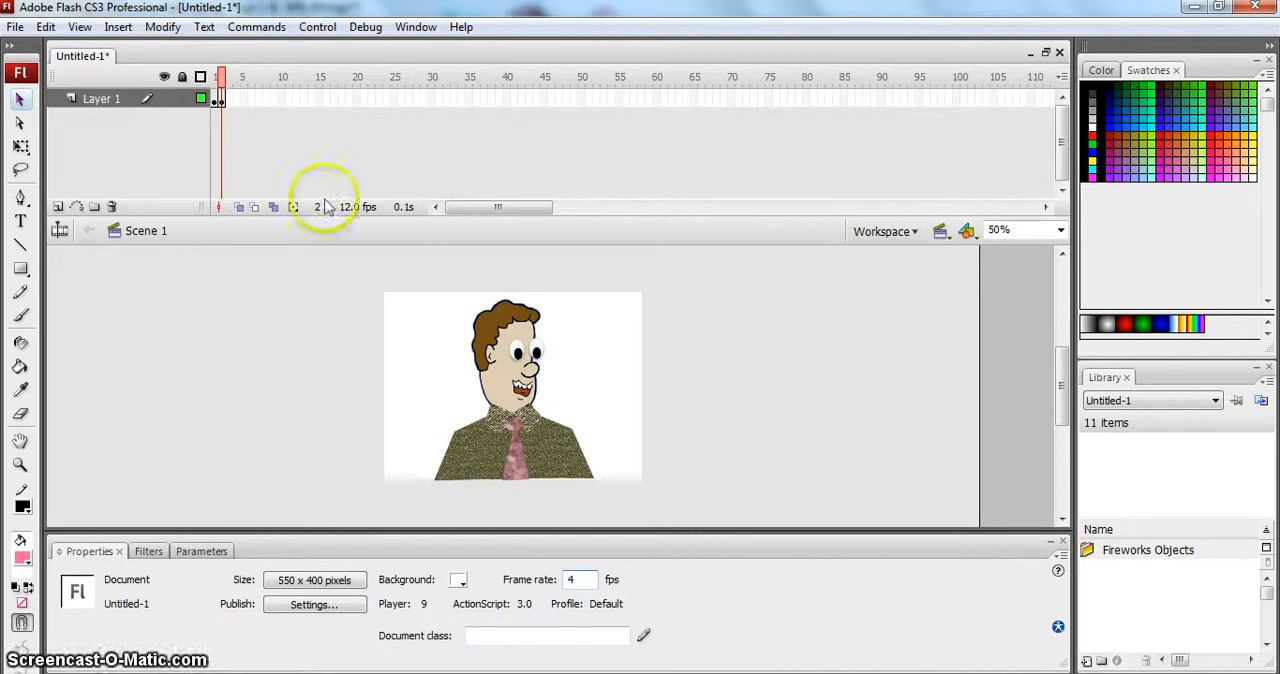
{"action": "left_click", "coordinate": [218, 100]}
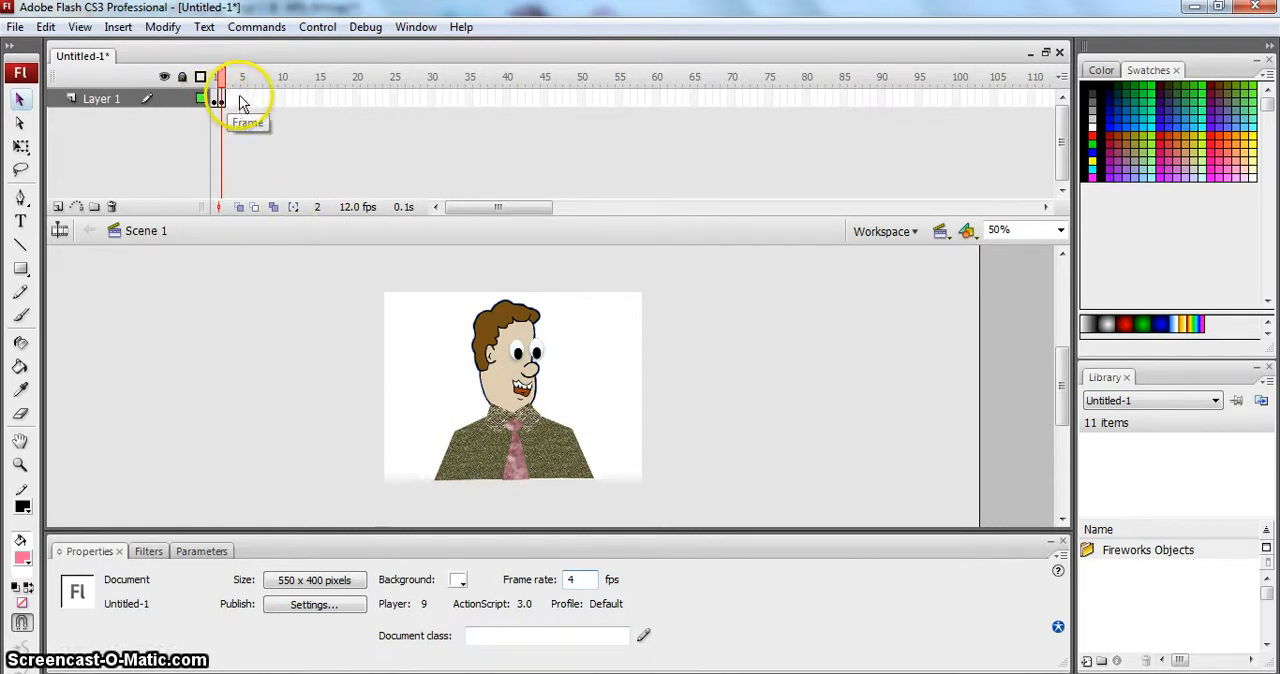
{"action": "key", "text": "F6"}
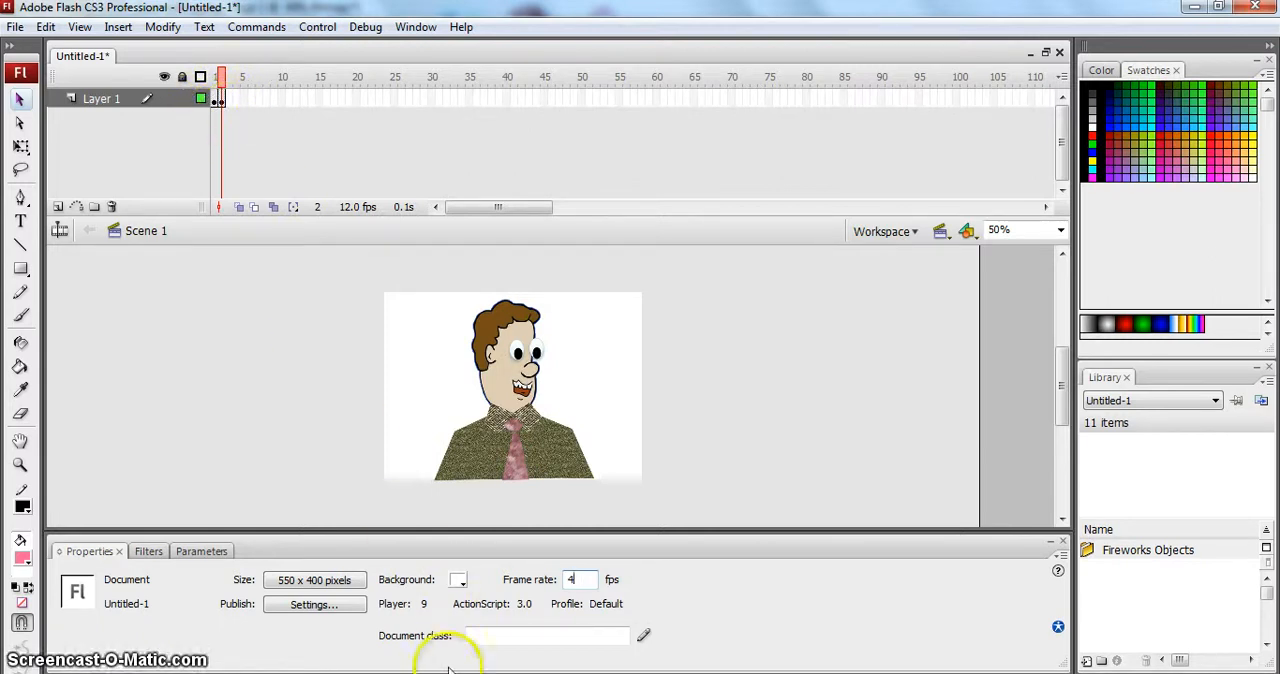
{"action": "left_click", "coordinate": [330, 27]}
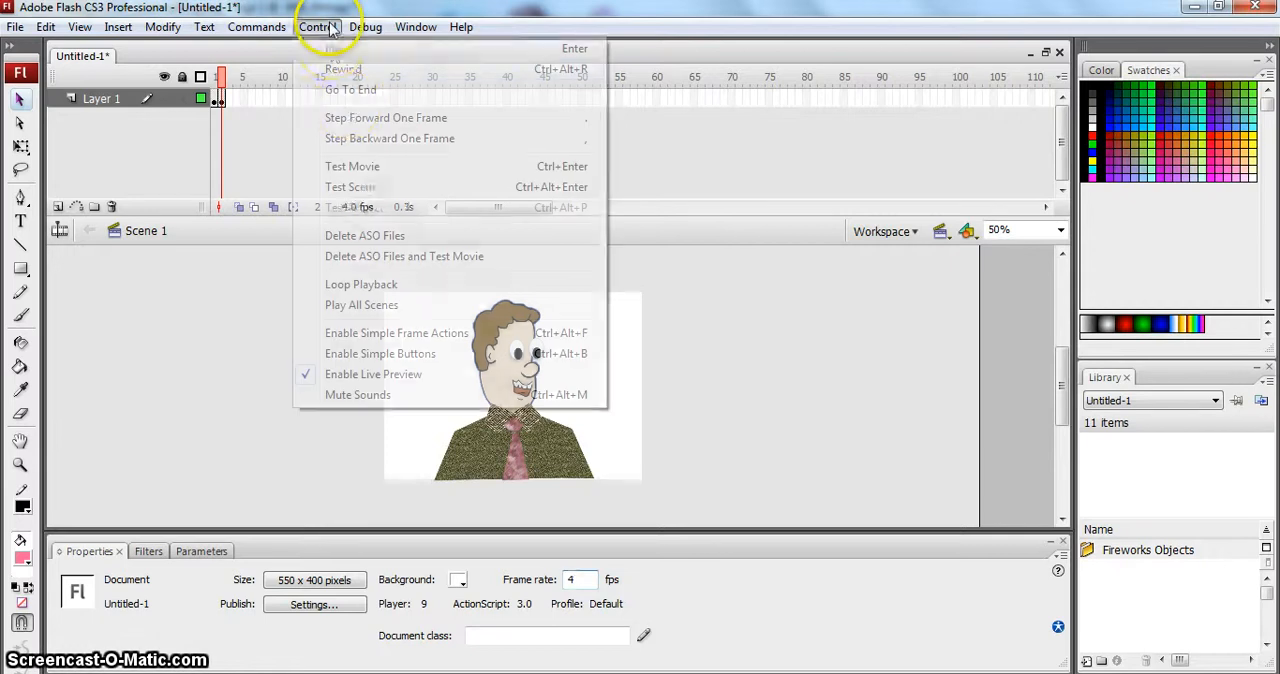
{"action": "left_click", "coordinate": [368, 166]}
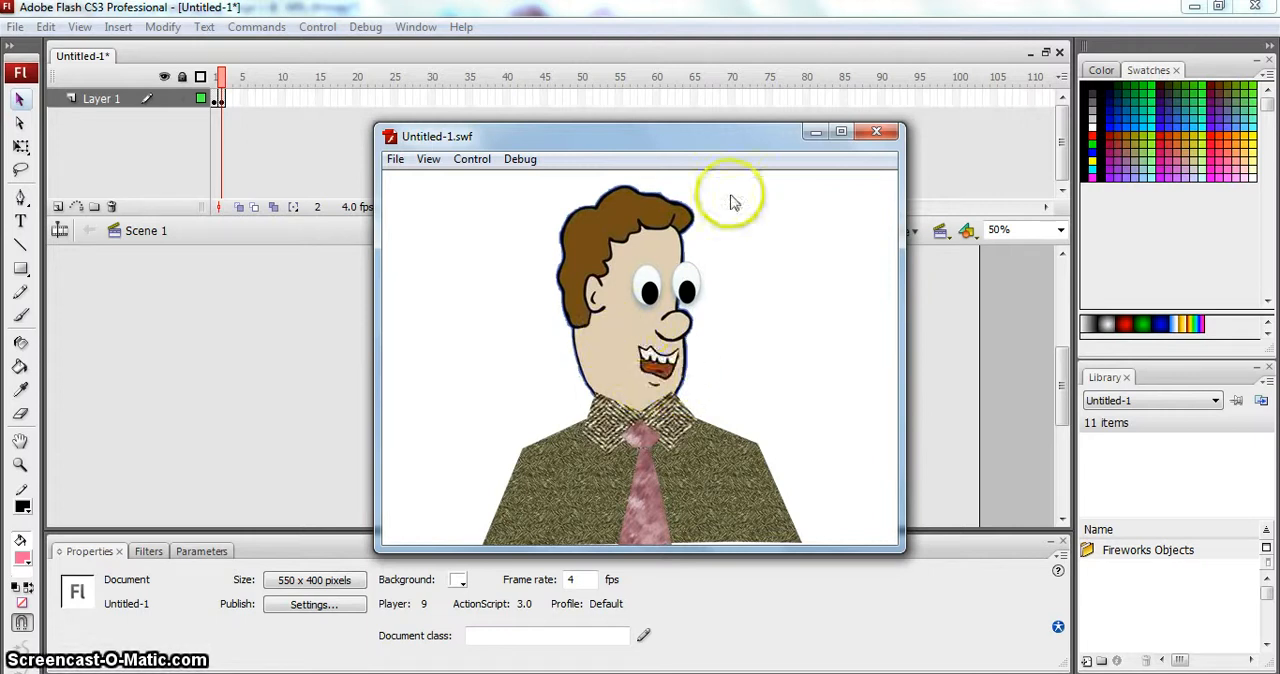
{"action": "left_click", "coordinate": [879, 134]}
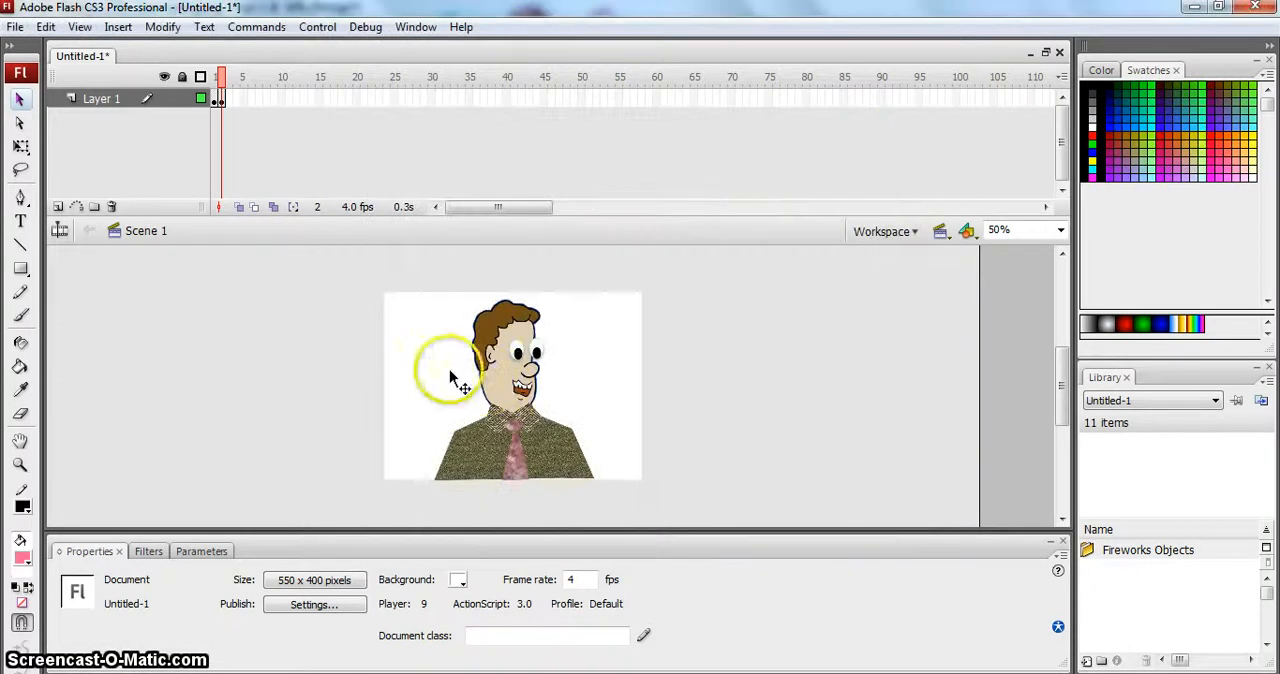
{"action": "left_click", "coordinate": [222, 100]}
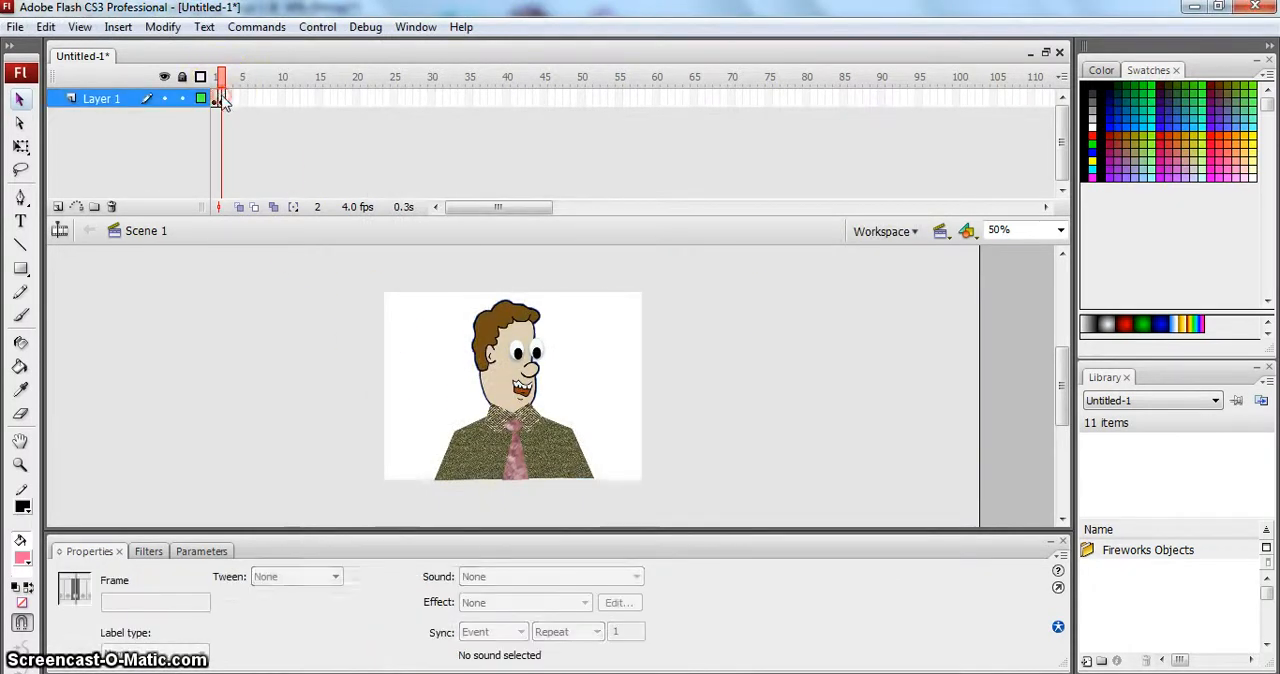
{"action": "right_click", "coordinate": [222, 100]}
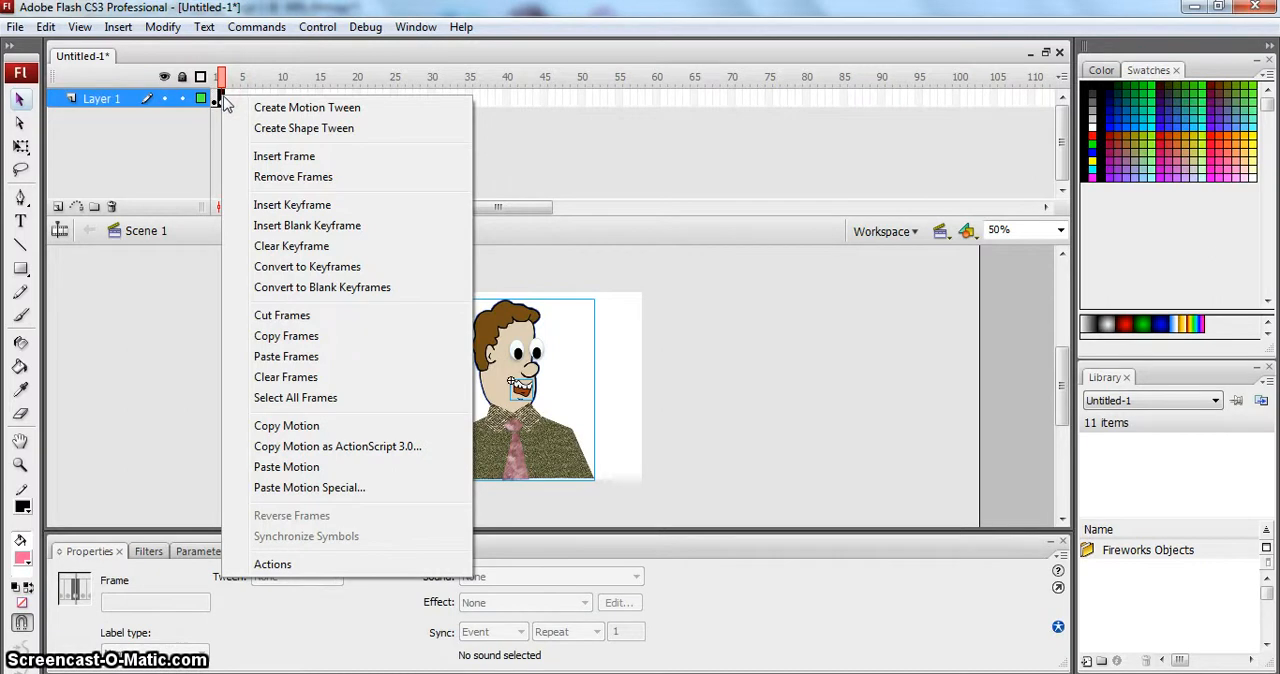
{"action": "left_click", "coordinate": [228, 100]}
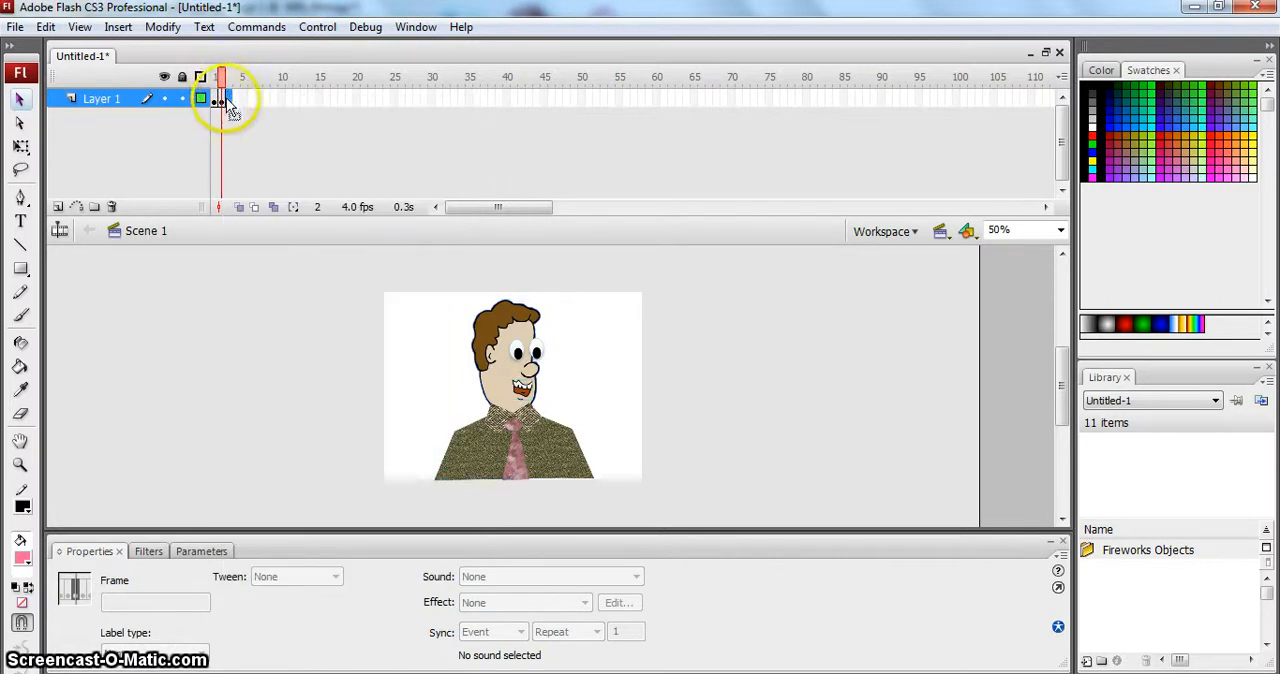
{"action": "left_click", "coordinate": [226, 96]}
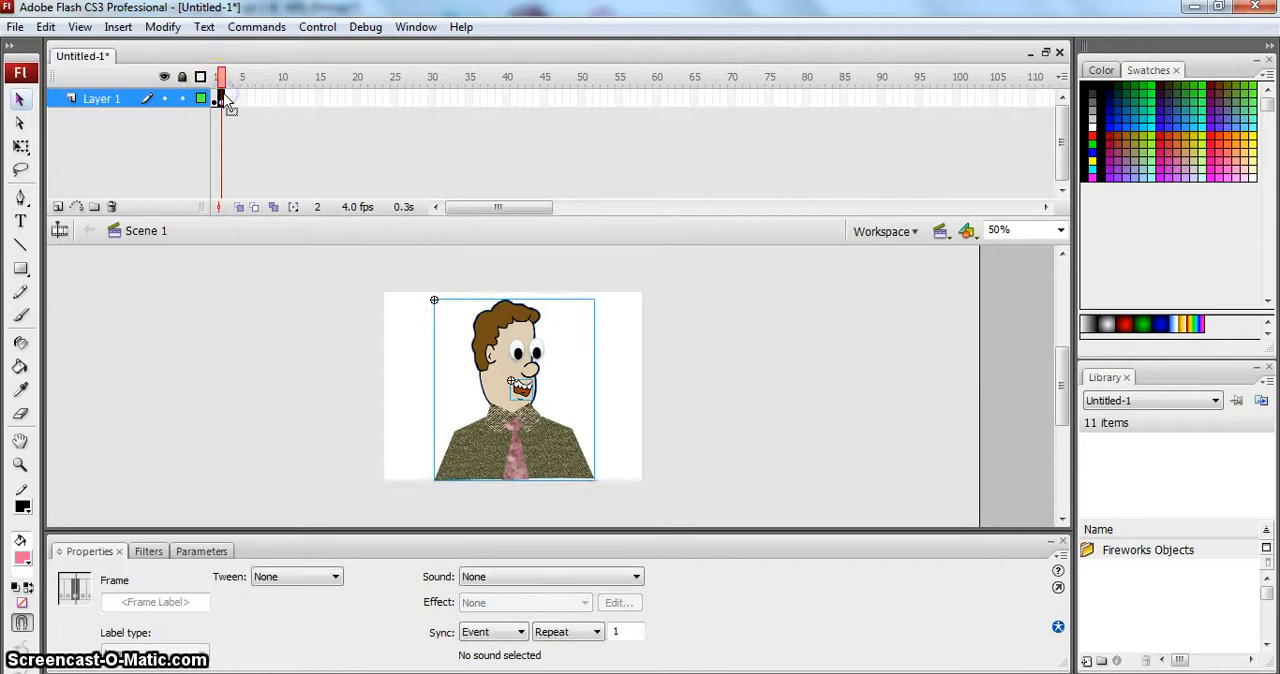
{"action": "right_click", "coordinate": [223, 99]}
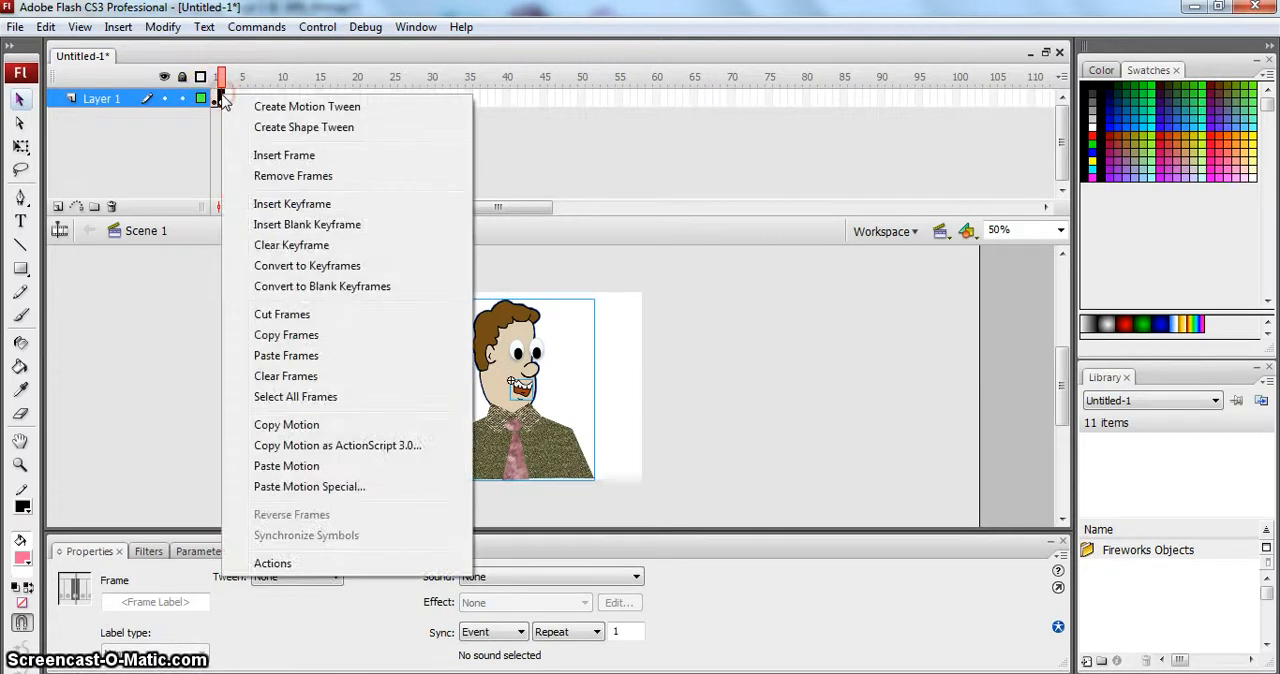
{"action": "left_click", "coordinate": [169, 128]}
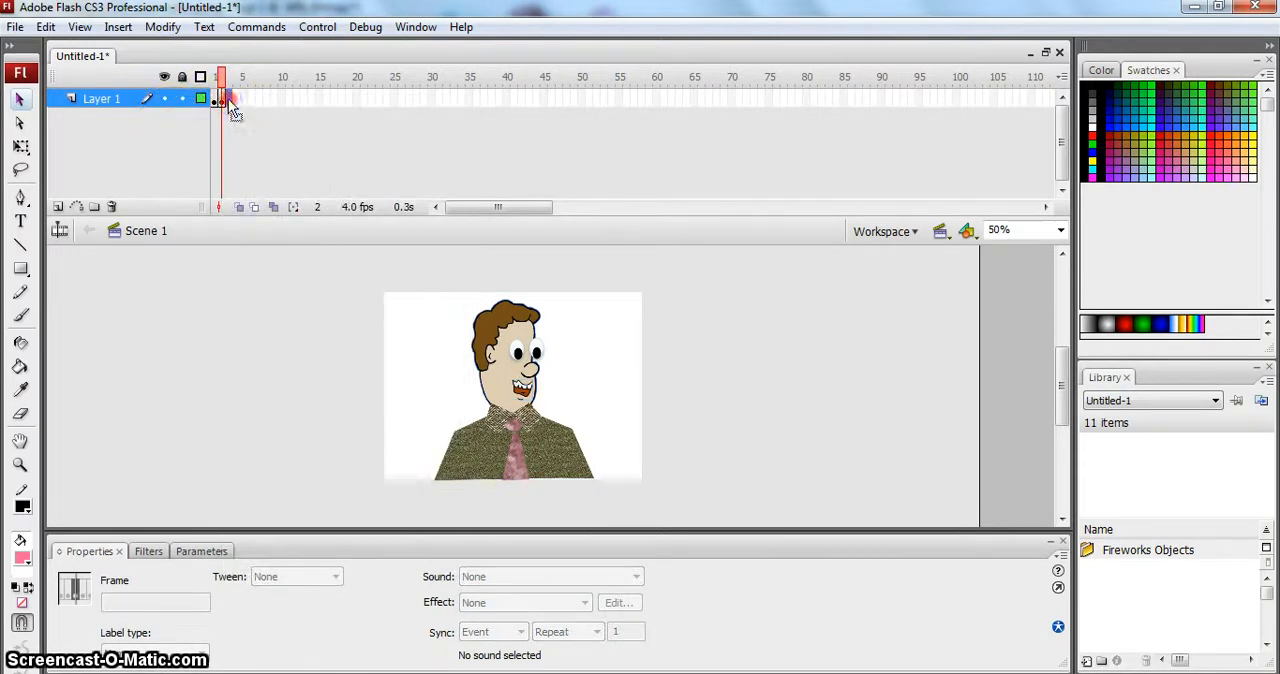
- Paste the copied frame with the smiling mouth into frame 3 of Layer 1 and display that frame
{"action": "right_click", "coordinate": [228, 99]}
{"action": "left_click", "coordinate": [323, 366]}
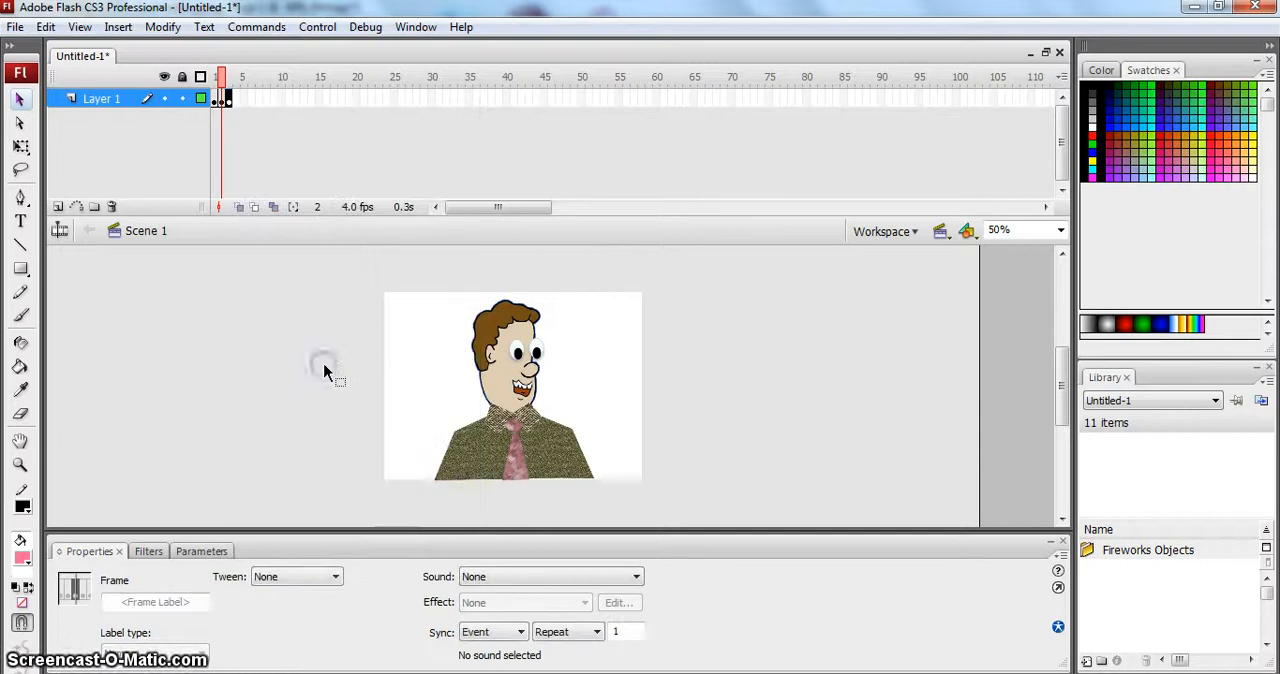
{"action": "left_click", "coordinate": [230, 101]}
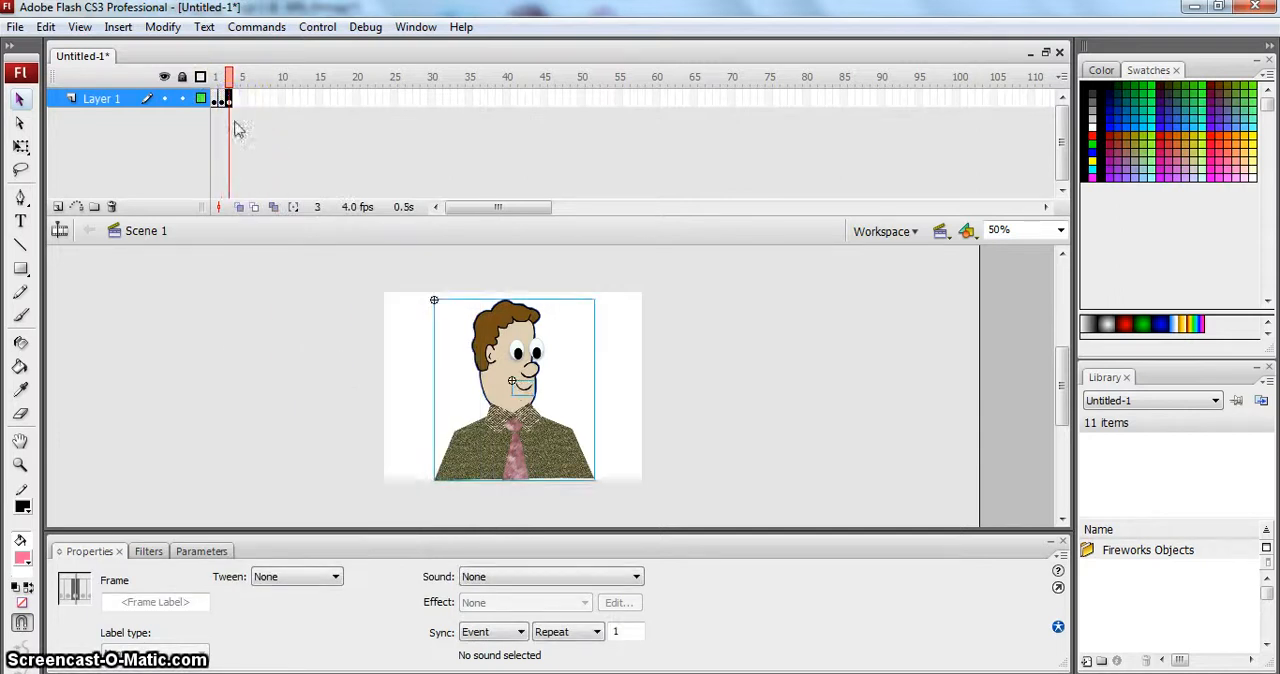
{"action": "left_click", "coordinate": [254, 286]}
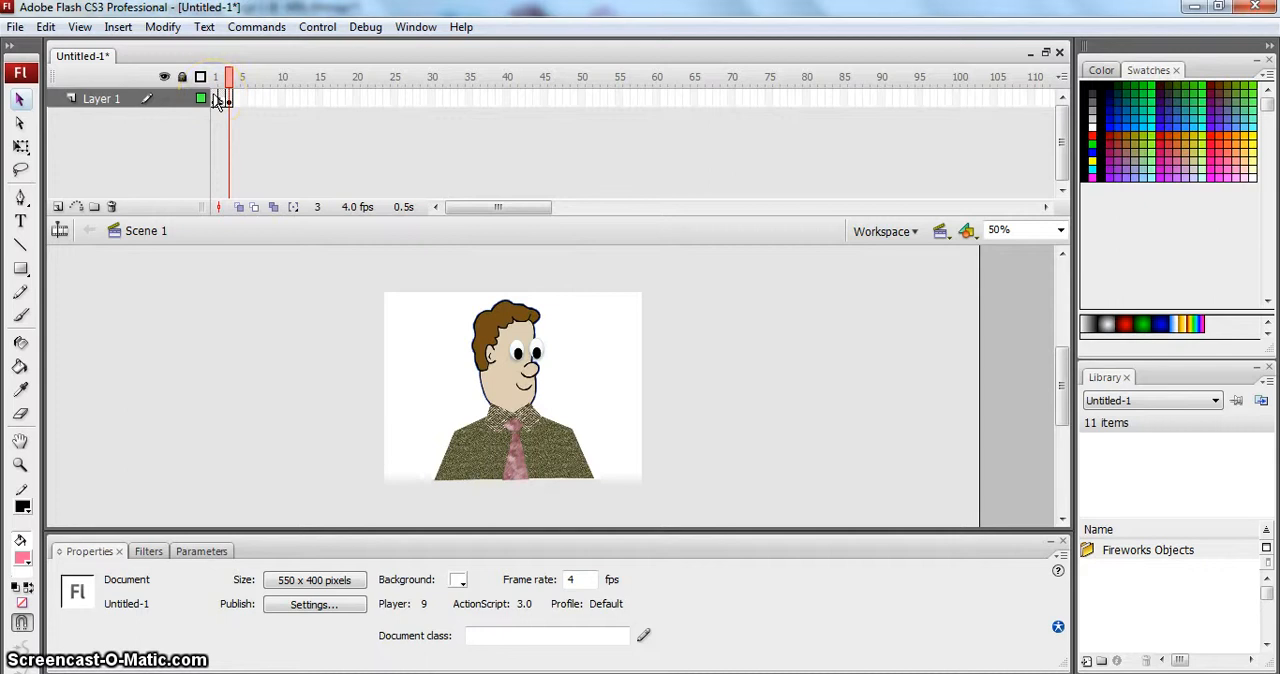
- Delete the smiling mouth from the man's face in frame 3
{"action": "left_click_drag", "start_coordinate": [217, 101], "coordinate": [231, 101]}
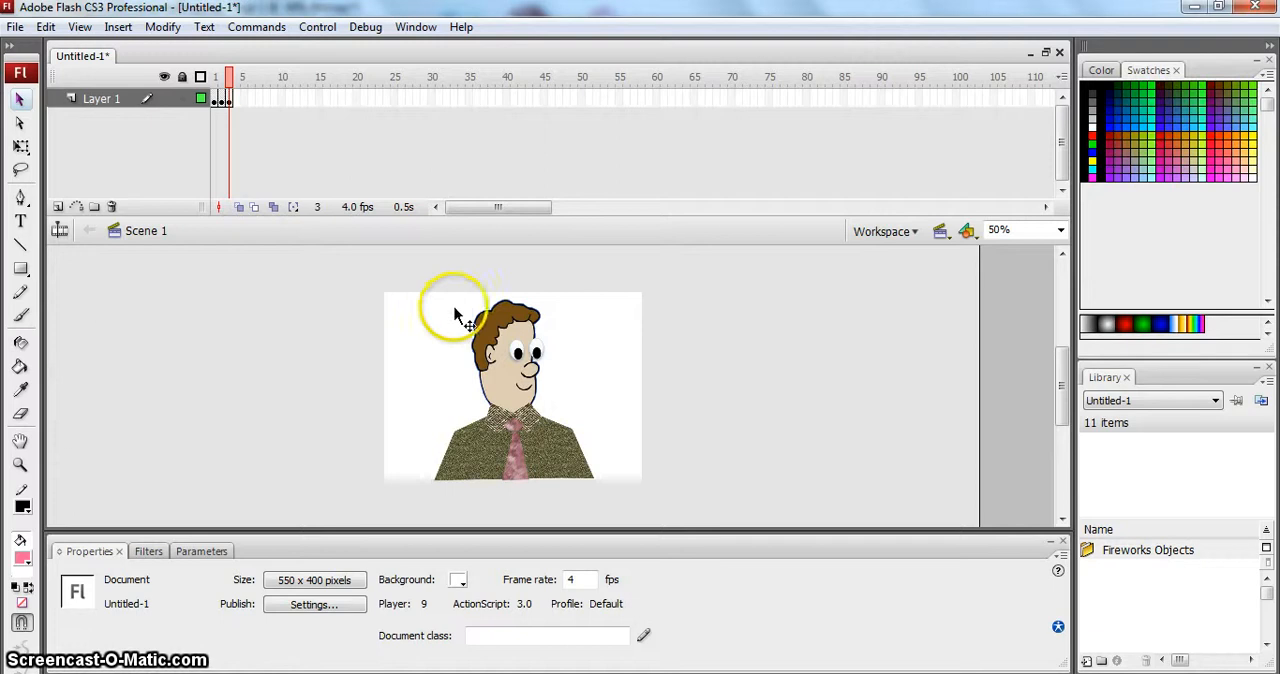
{"action": "left_click", "coordinate": [521, 383]}
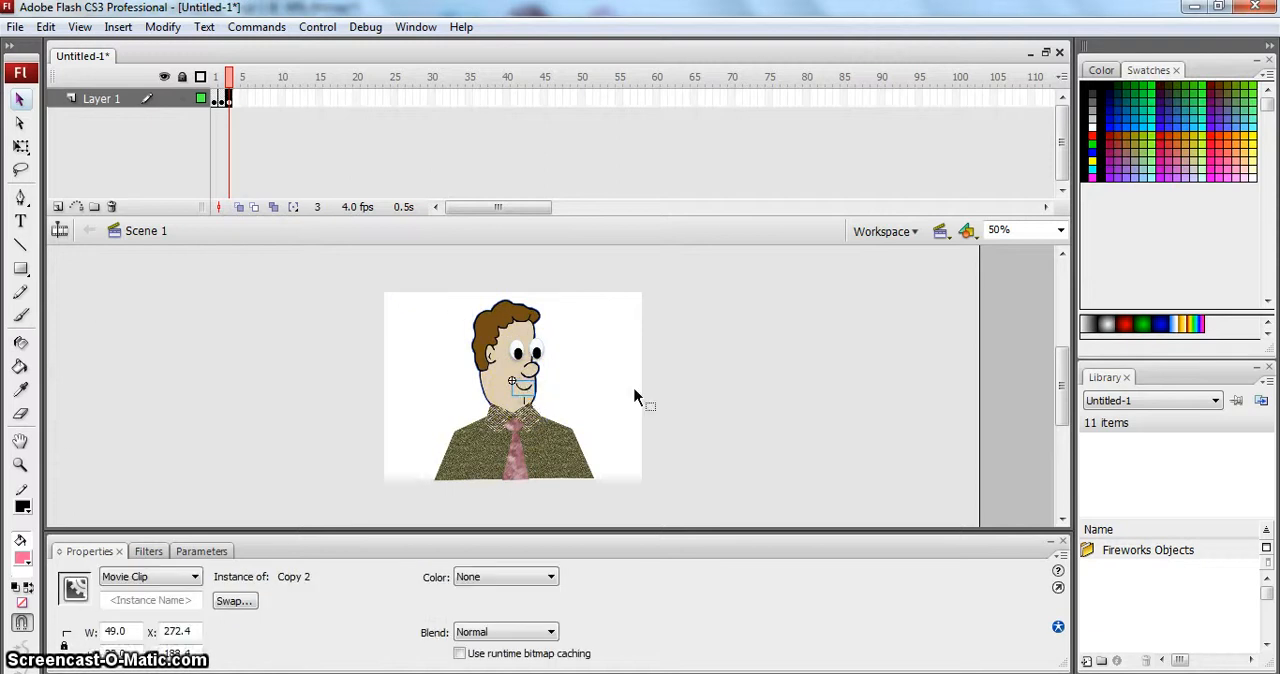
{"action": "key", "text": "Delete"}
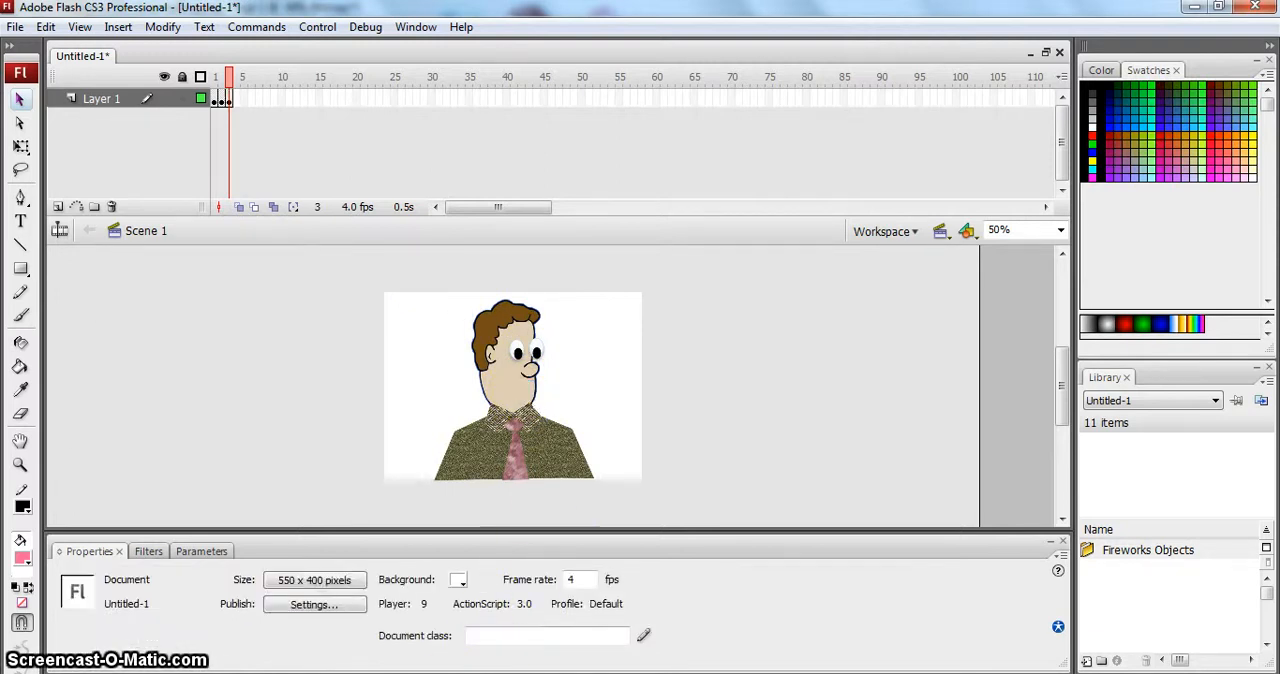
- Switch to Fireworks and copy mouth E from the chart on Page 1 using the Marquee tool
{"action": "left_click", "coordinate": [468, 672]}
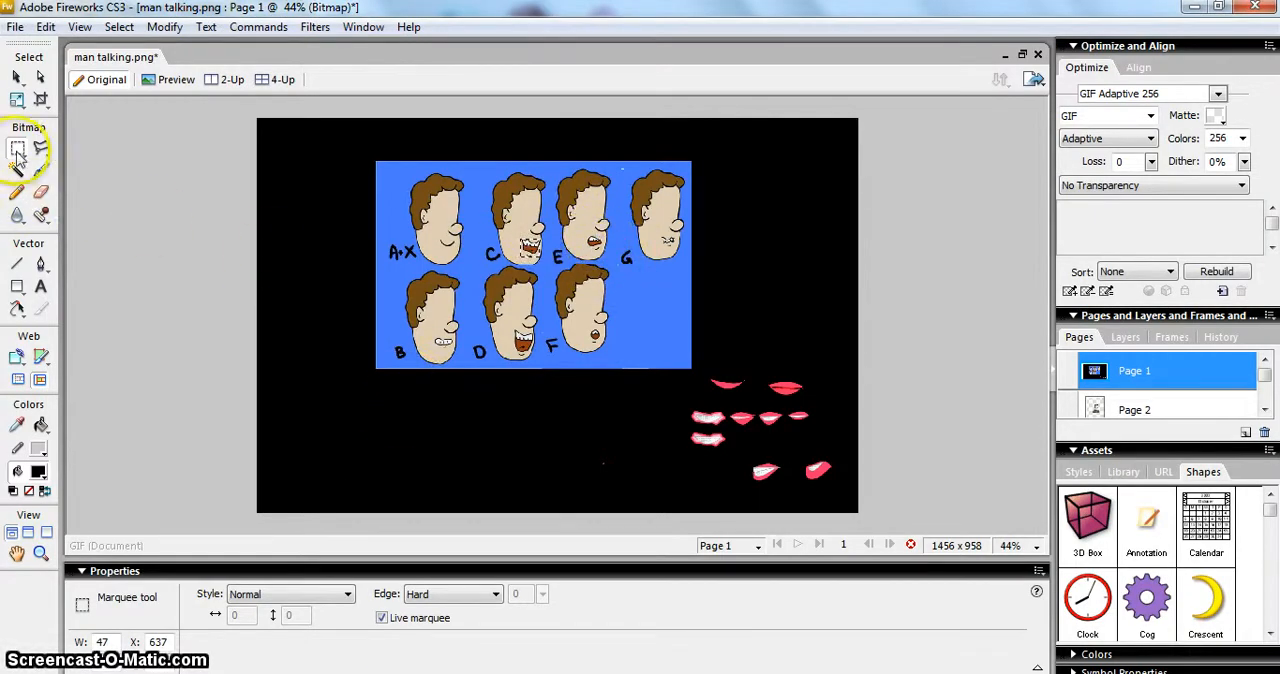
{"action": "left_click", "coordinate": [585, 234]}
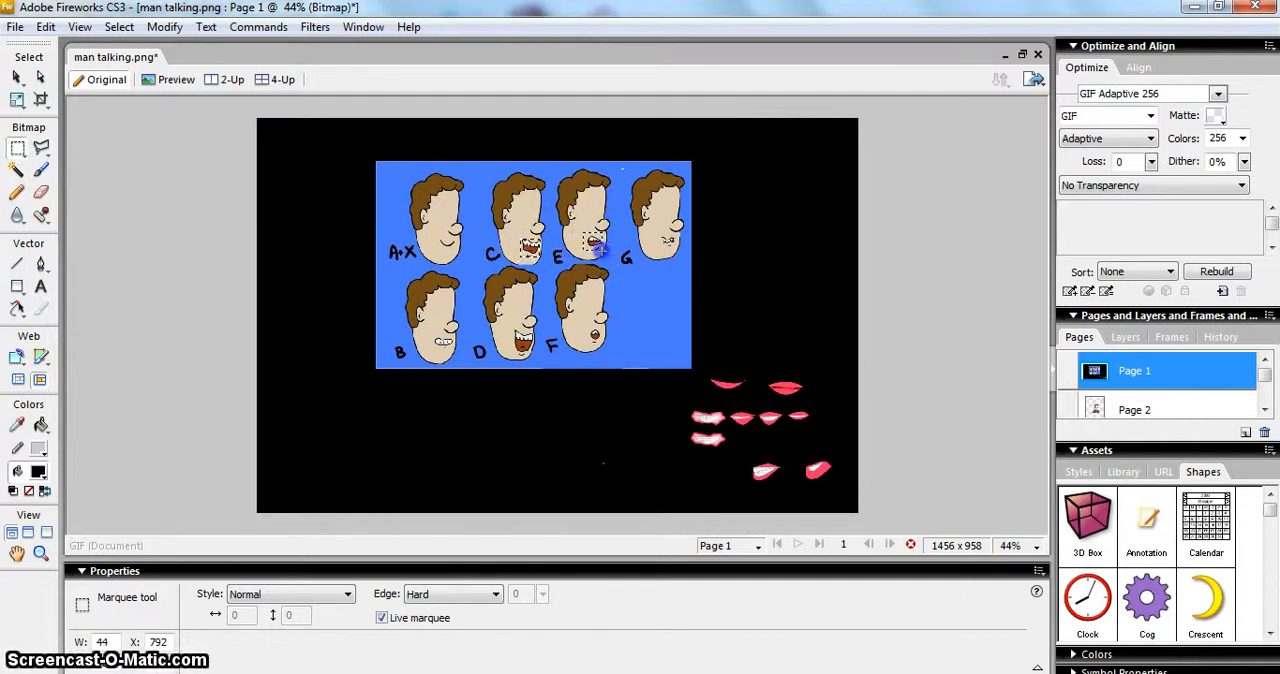
{"action": "left_click_drag", "start_coordinate": [598, 251], "coordinate": [596, 251]}
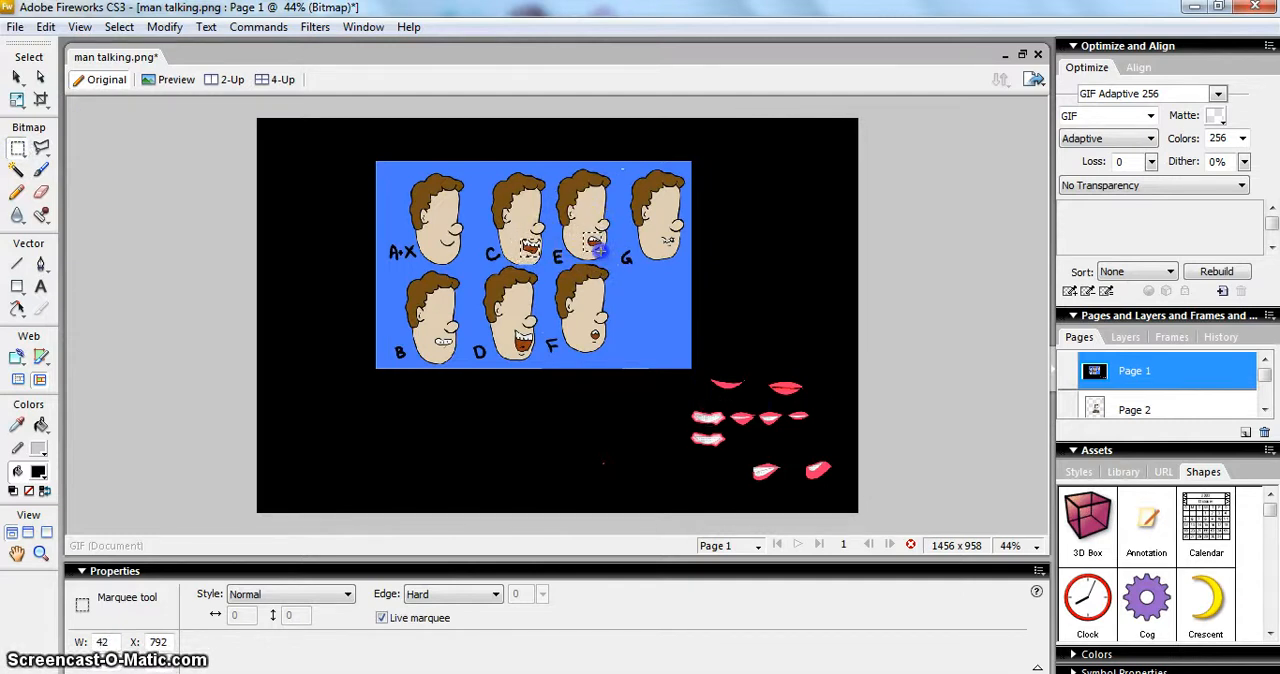
{"action": "right_click", "coordinate": [596, 250]}
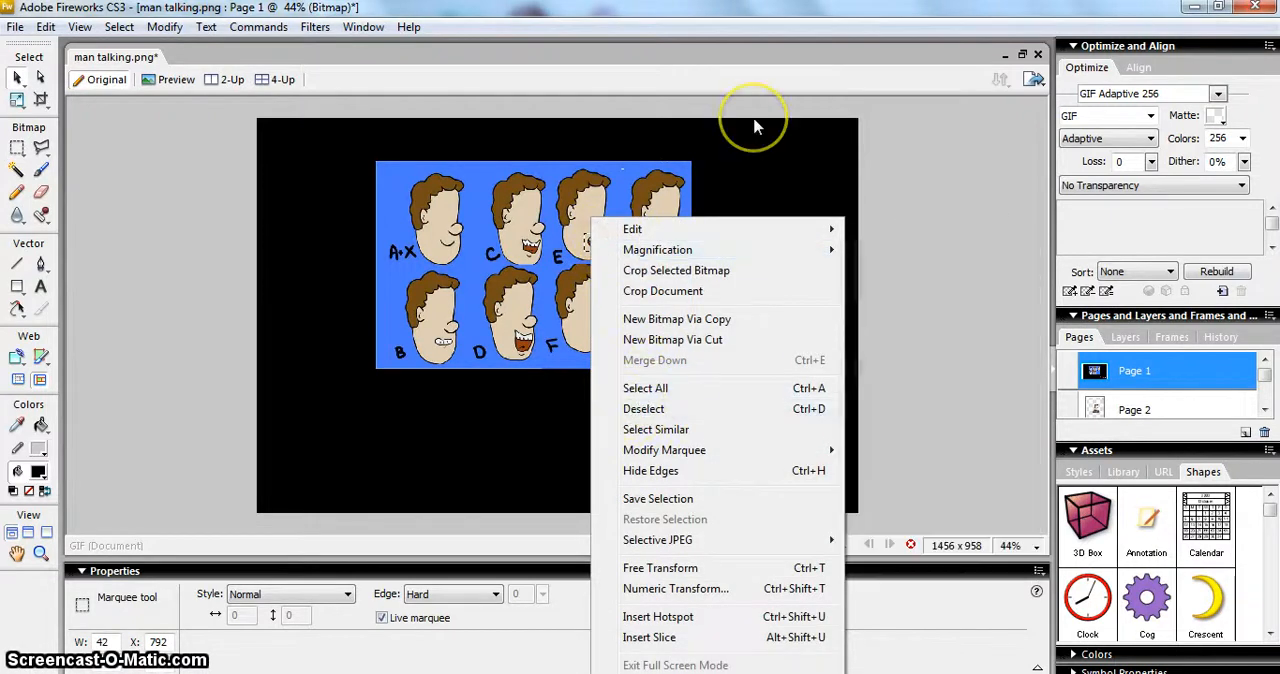
{"action": "left_click", "coordinate": [786, 146]}
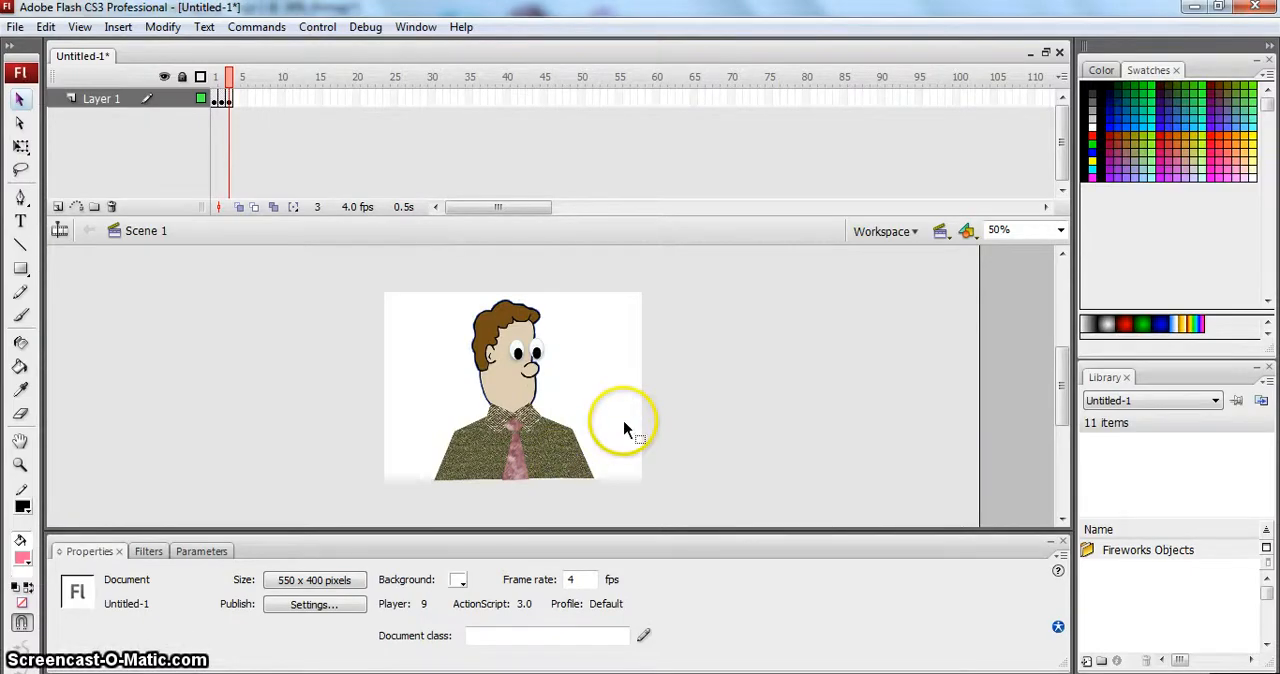
- Paste mouth E into frame 3 in Flash, importing objects and text as bitmaps, and place it on the man's face below the nose
{"action": "key", "text": "ctrl+v"}
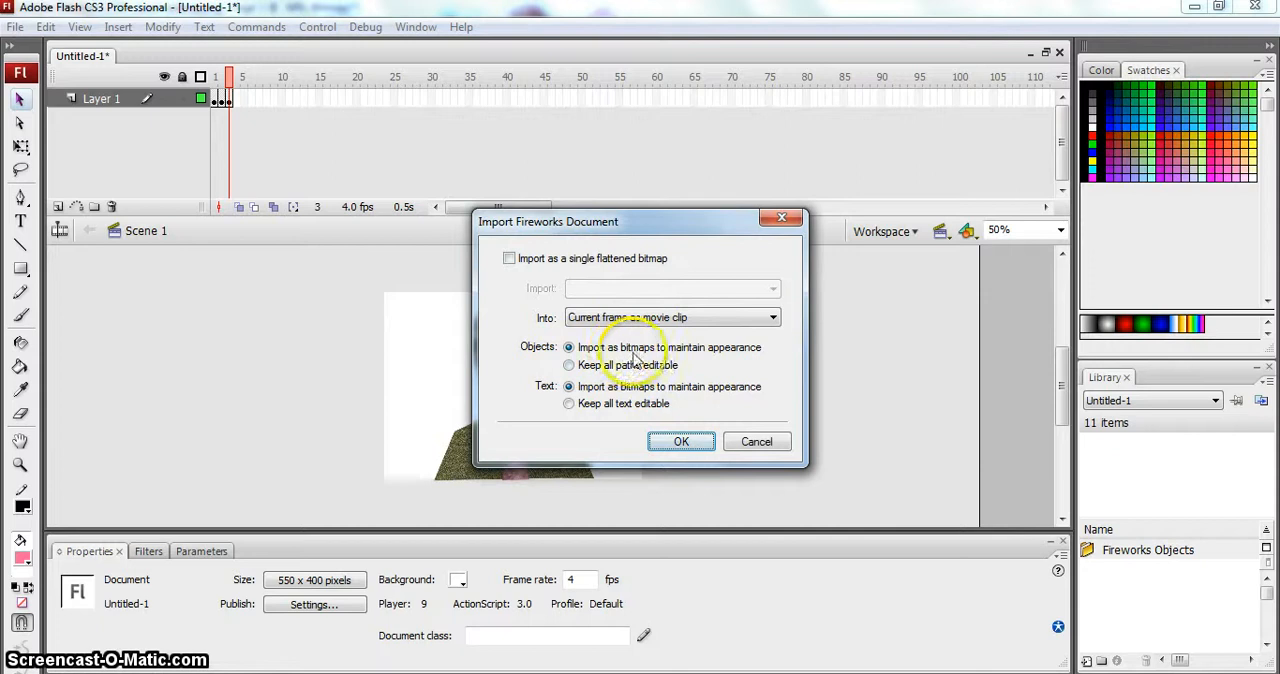
{"action": "left_click", "coordinate": [690, 440]}
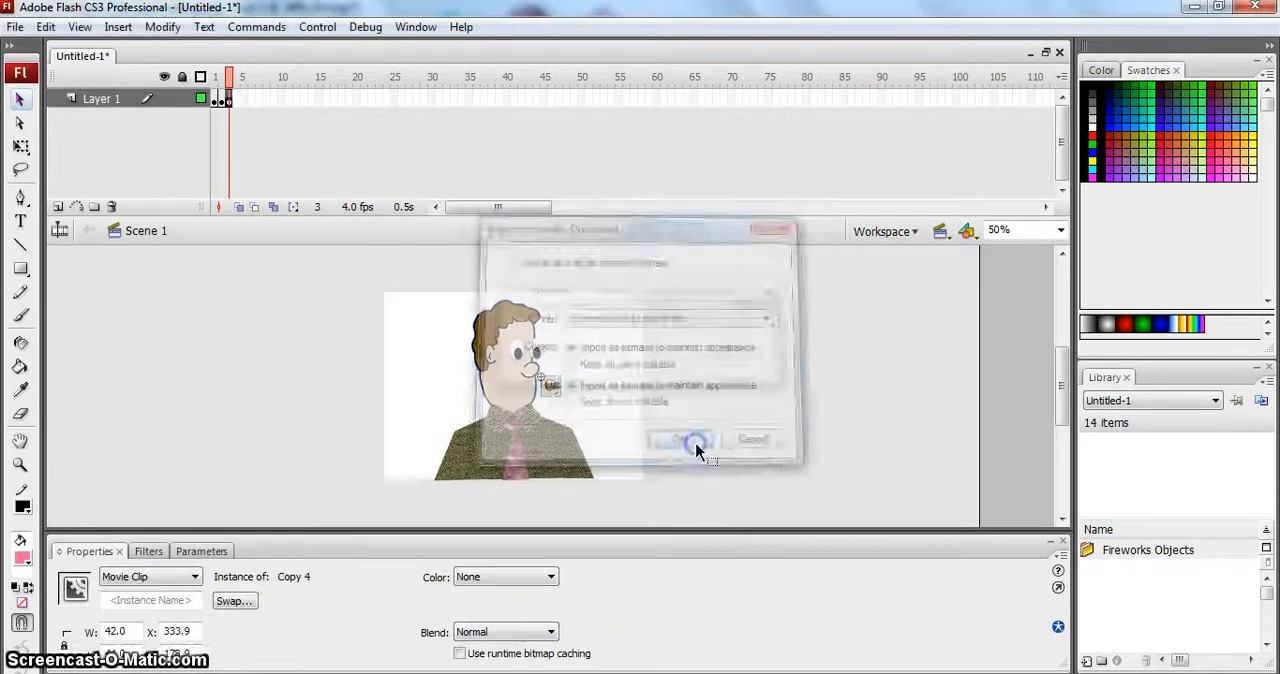
{"action": "left_click", "coordinate": [593, 393]}
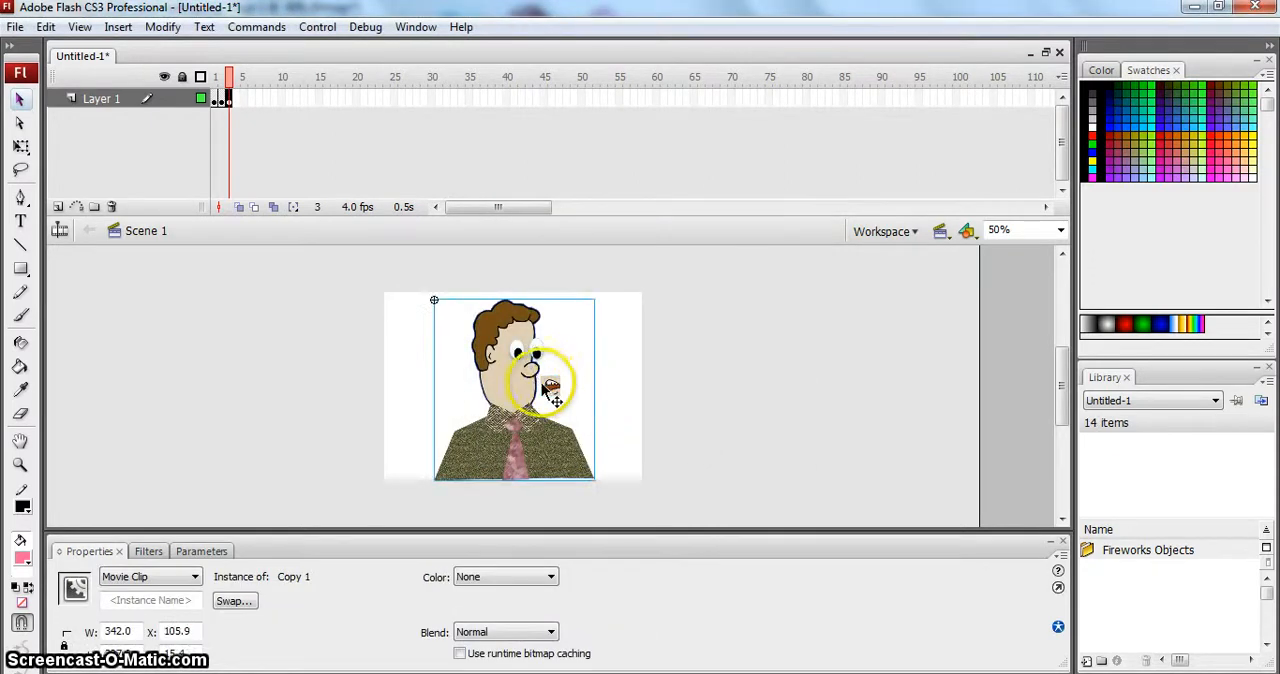
{"action": "left_click", "coordinate": [552, 389]}
{"action": "left_click_drag", "start_coordinate": [552, 388], "coordinate": [524, 393]}
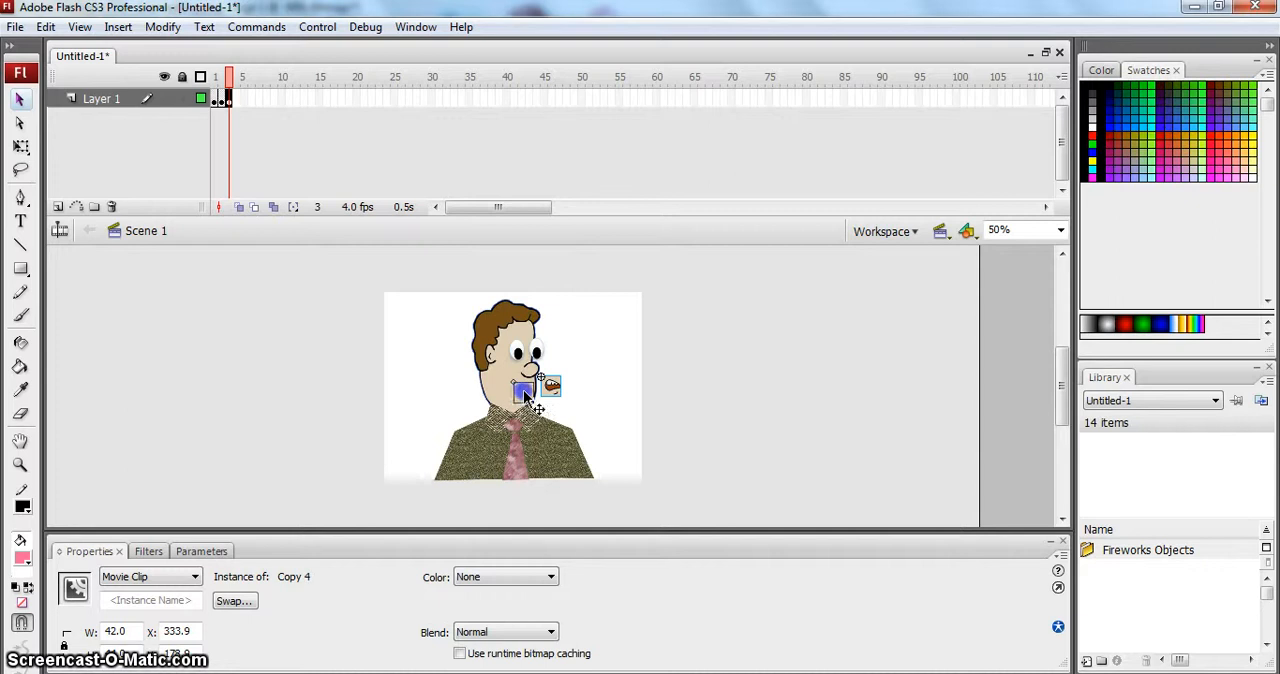
- Review the mouths in the first three frames, test the movie, and close the preview window
{"action": "left_click", "coordinate": [748, 452]}
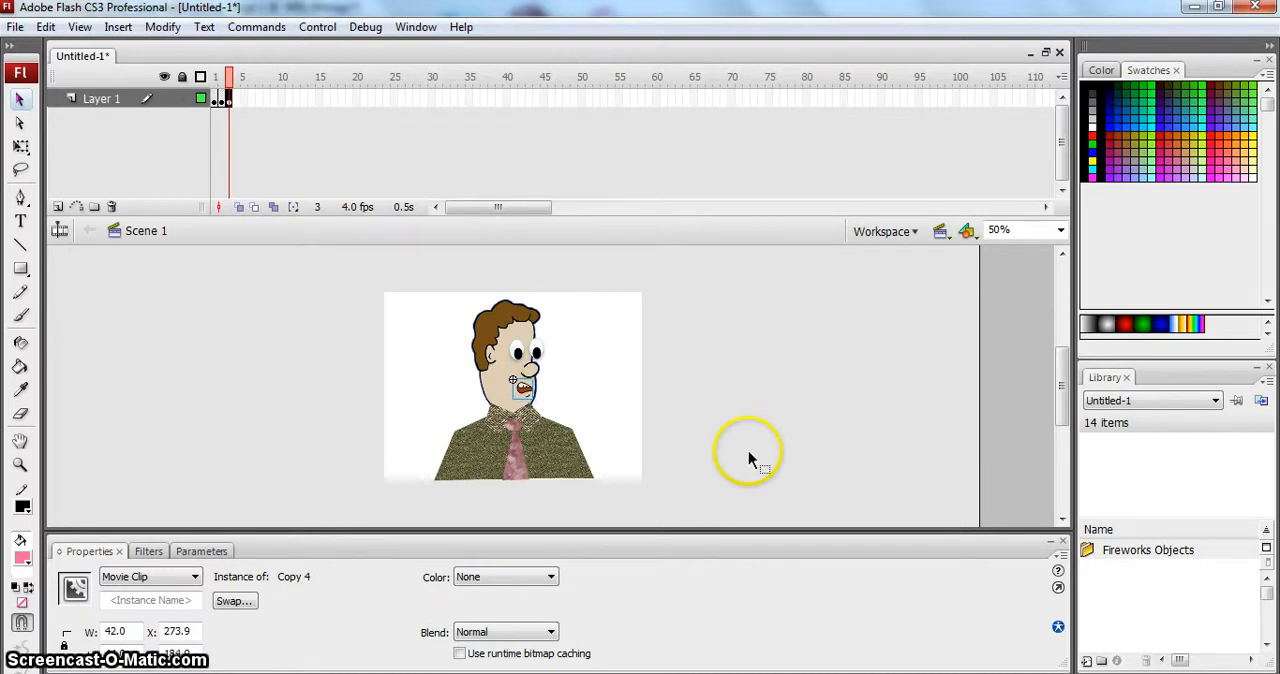
{"action": "left_click", "coordinate": [222, 98]}
{"action": "left_click", "coordinate": [214, 98]}
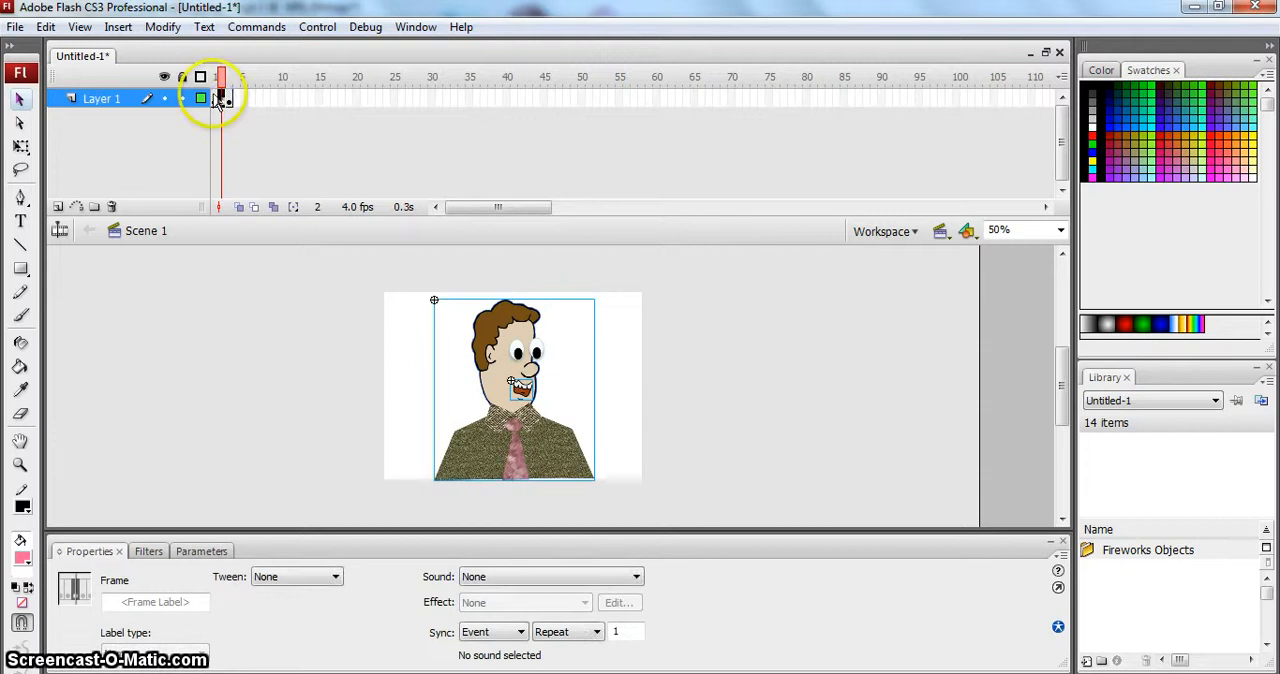
{"action": "left_click", "coordinate": [228, 98]}
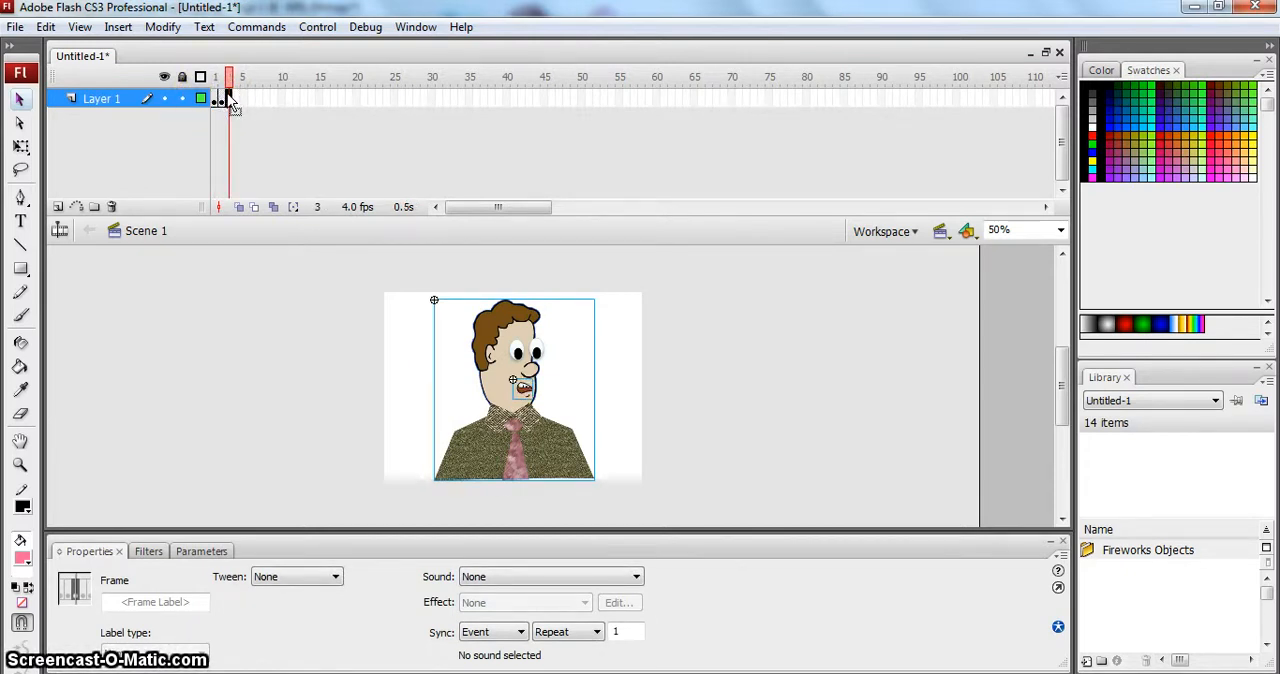
{"action": "left_click", "coordinate": [327, 28]}
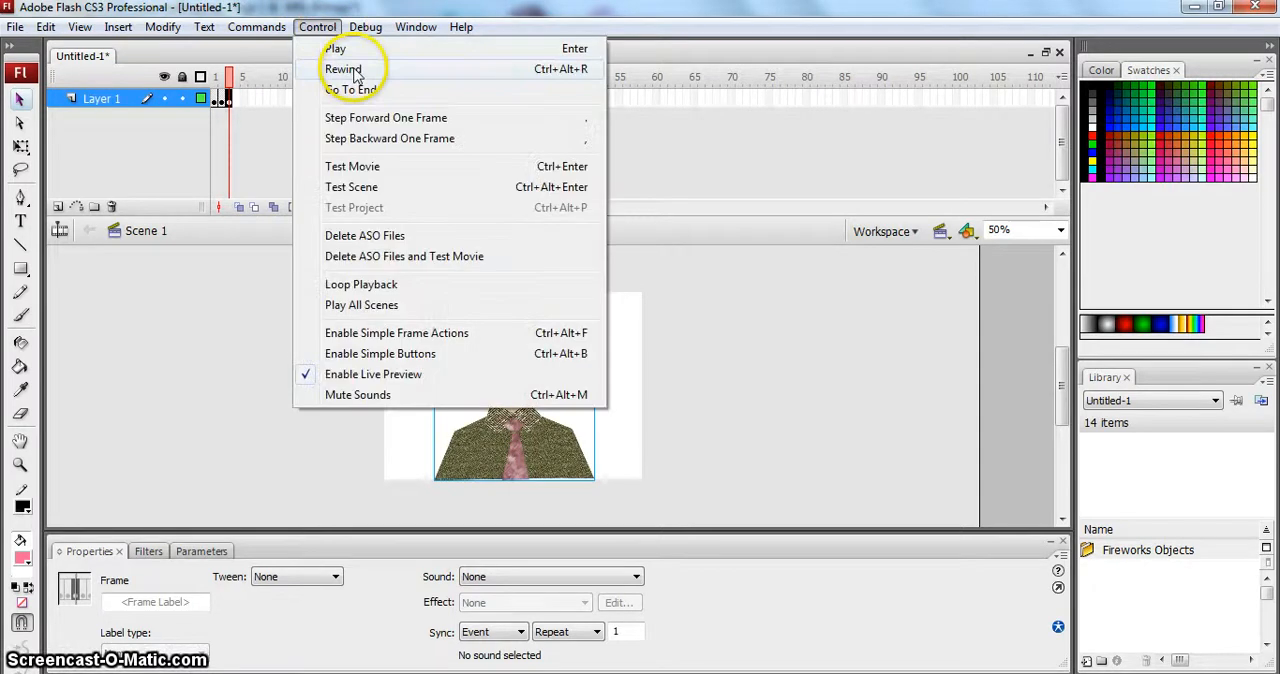
{"action": "left_click", "coordinate": [394, 166]}
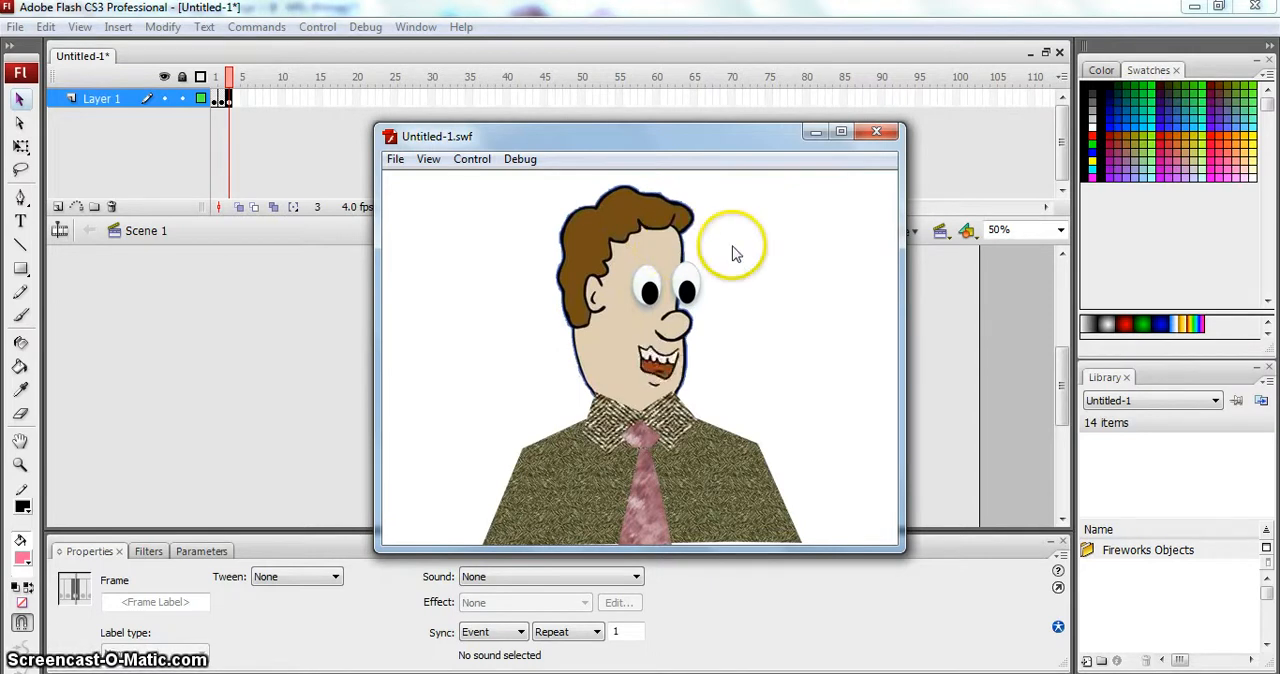
{"action": "left_click", "coordinate": [877, 135]}
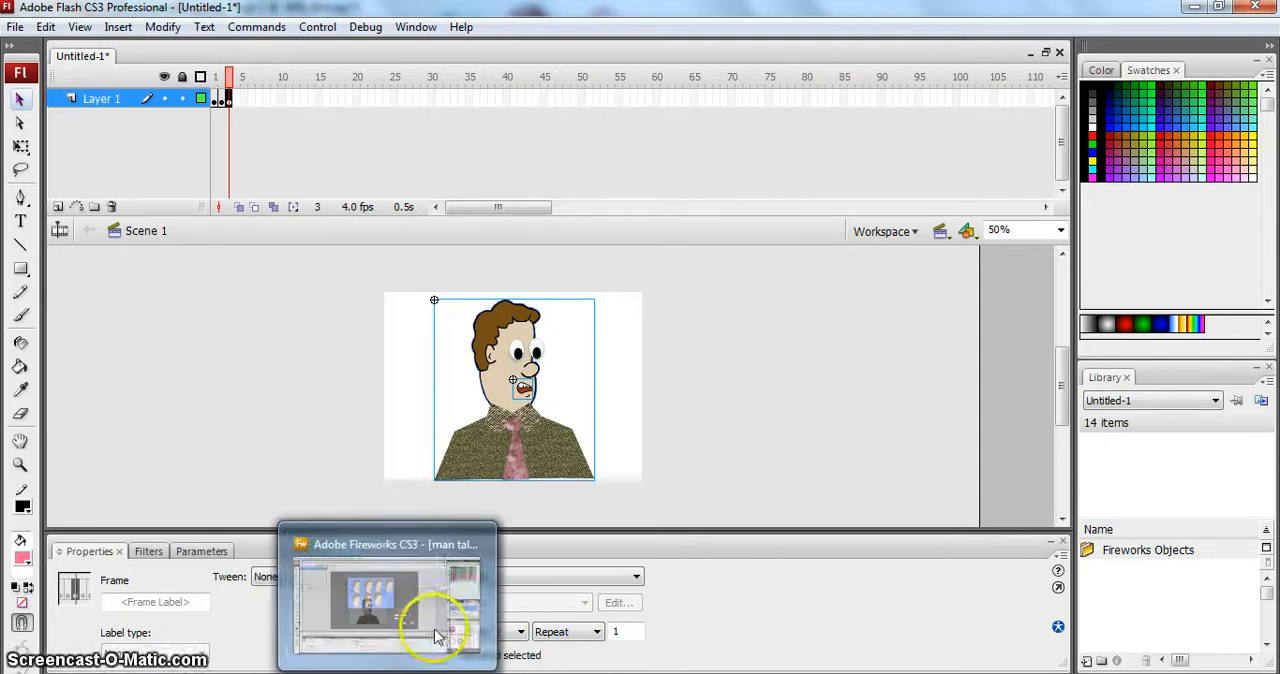
- Paste the copied frame into frame 4 of Layer 1 and delete the smiling mouth from the man's face there
{"action": "left_click", "coordinate": [232, 101]}
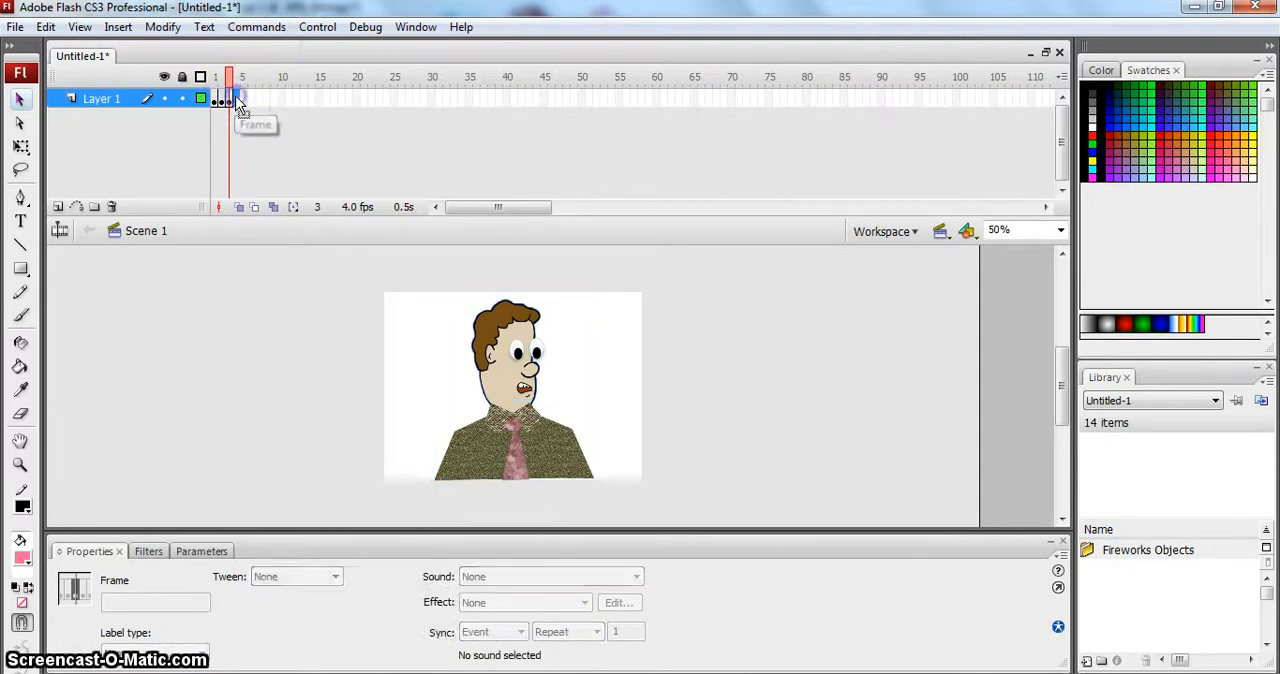
{"action": "right_click", "coordinate": [238, 103]}
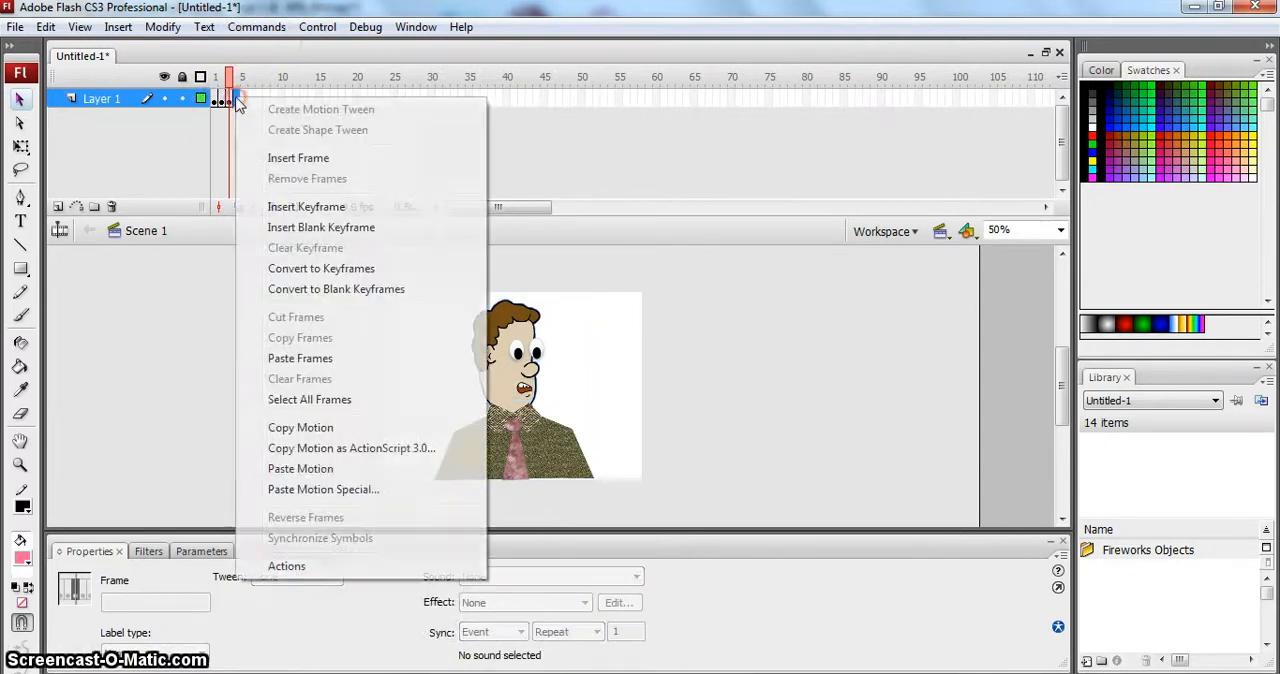
{"action": "left_click", "coordinate": [322, 358]}
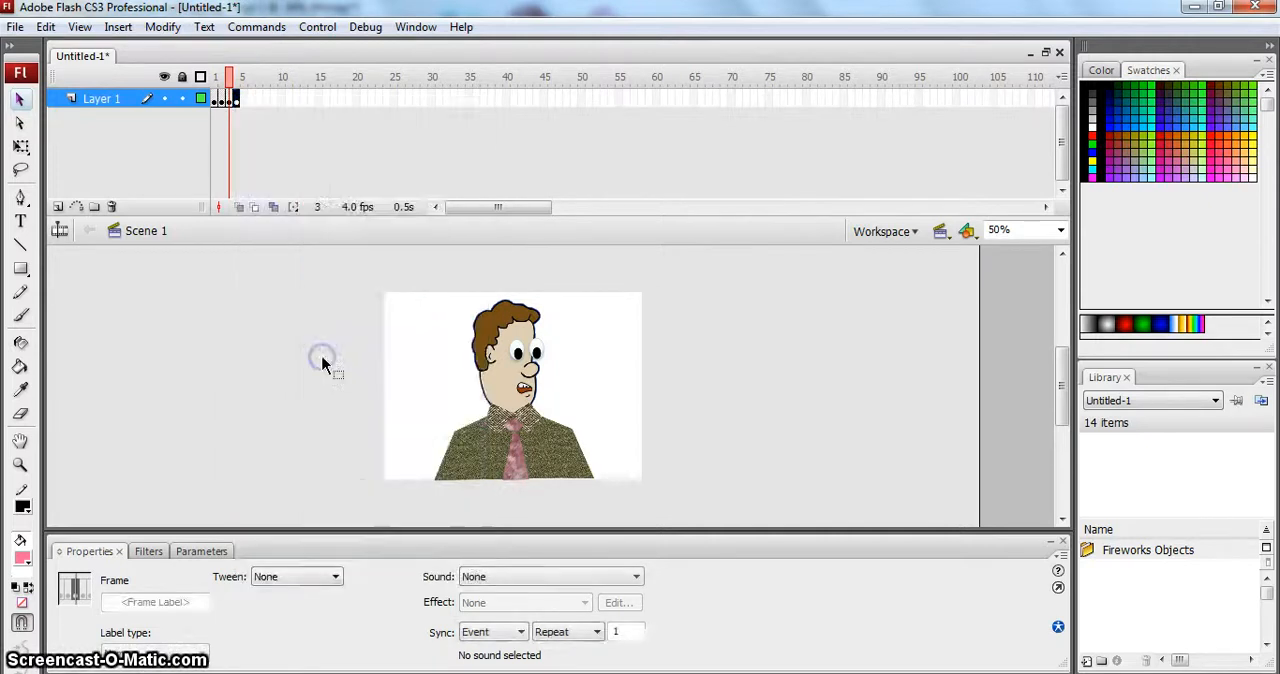
{"action": "left_click", "coordinate": [238, 99]}
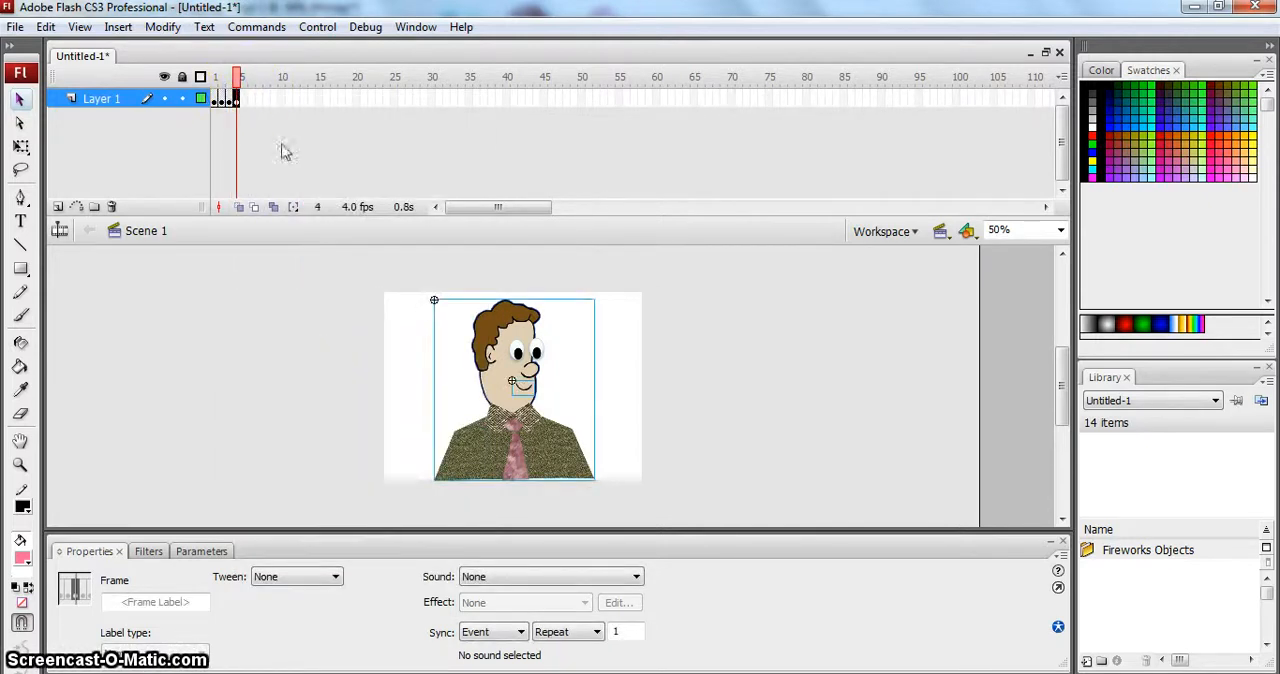
{"action": "left_click", "coordinate": [343, 334]}
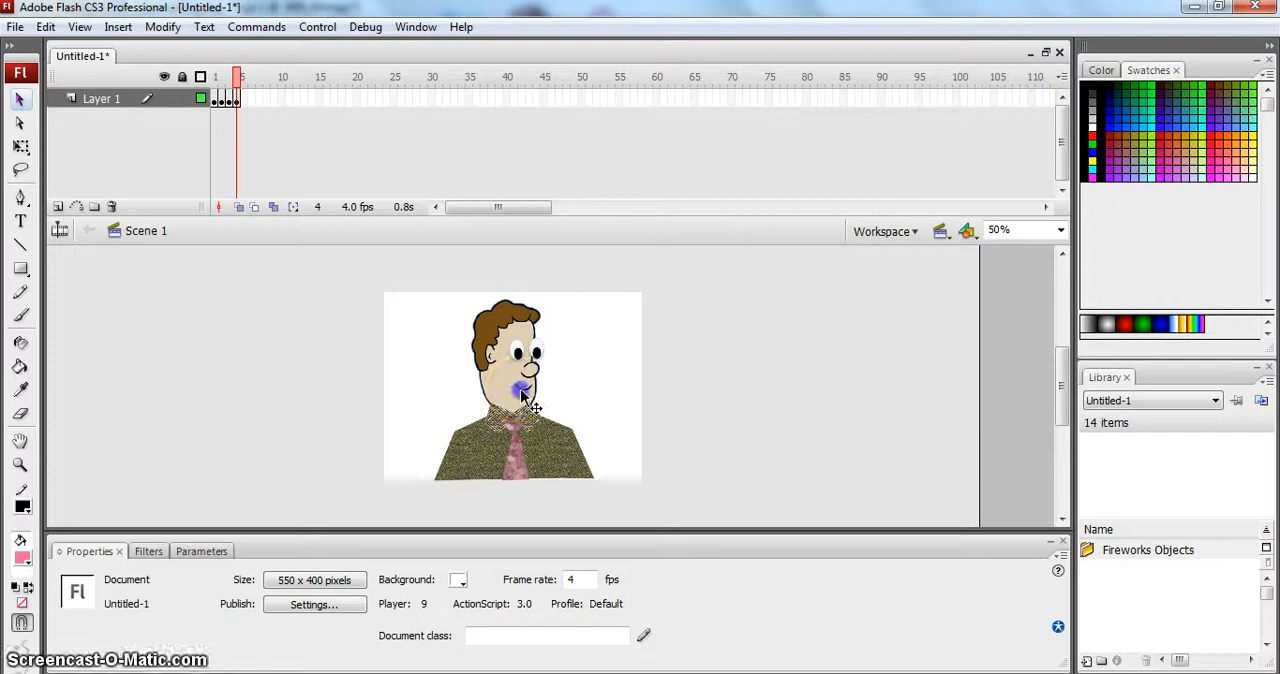
{"action": "left_click", "coordinate": [520, 395]}
{"action": "left_click", "coordinate": [597, 392]}
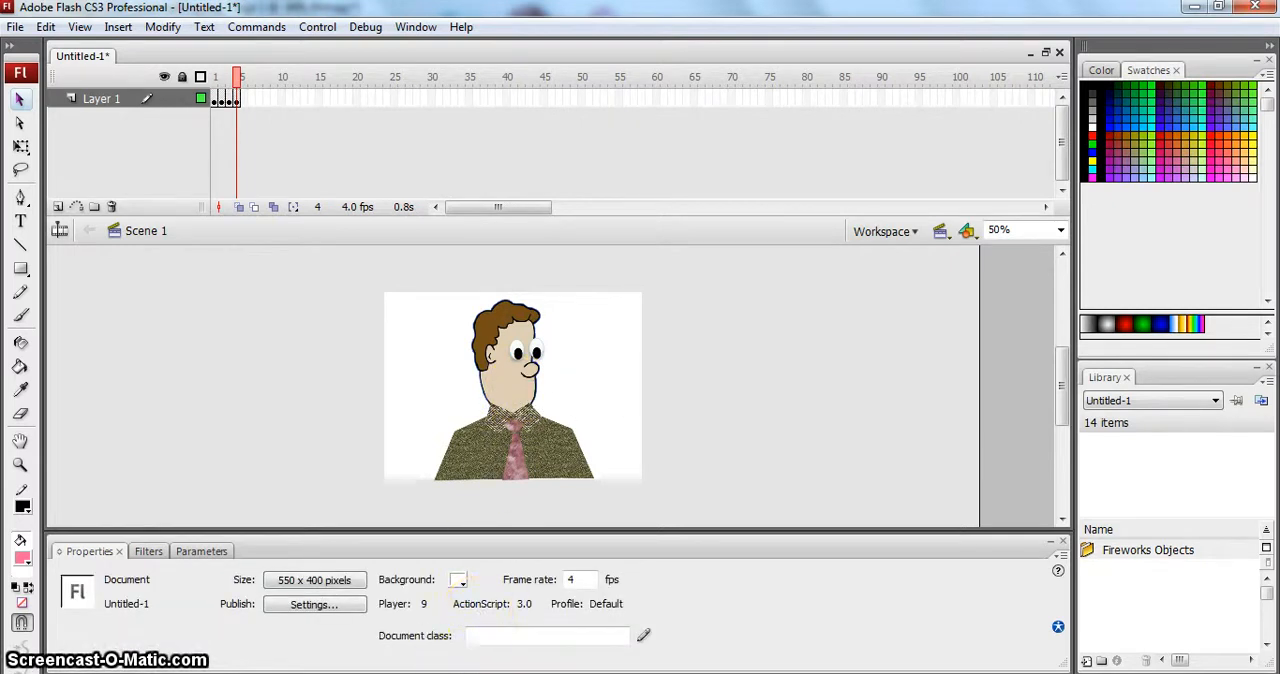
- Copy mouth G from the Fireworks chart and paste it into Flash frame 4 as bitmaps, placing it below the man's nose
{"action": "key", "text": "alt+Tab"}
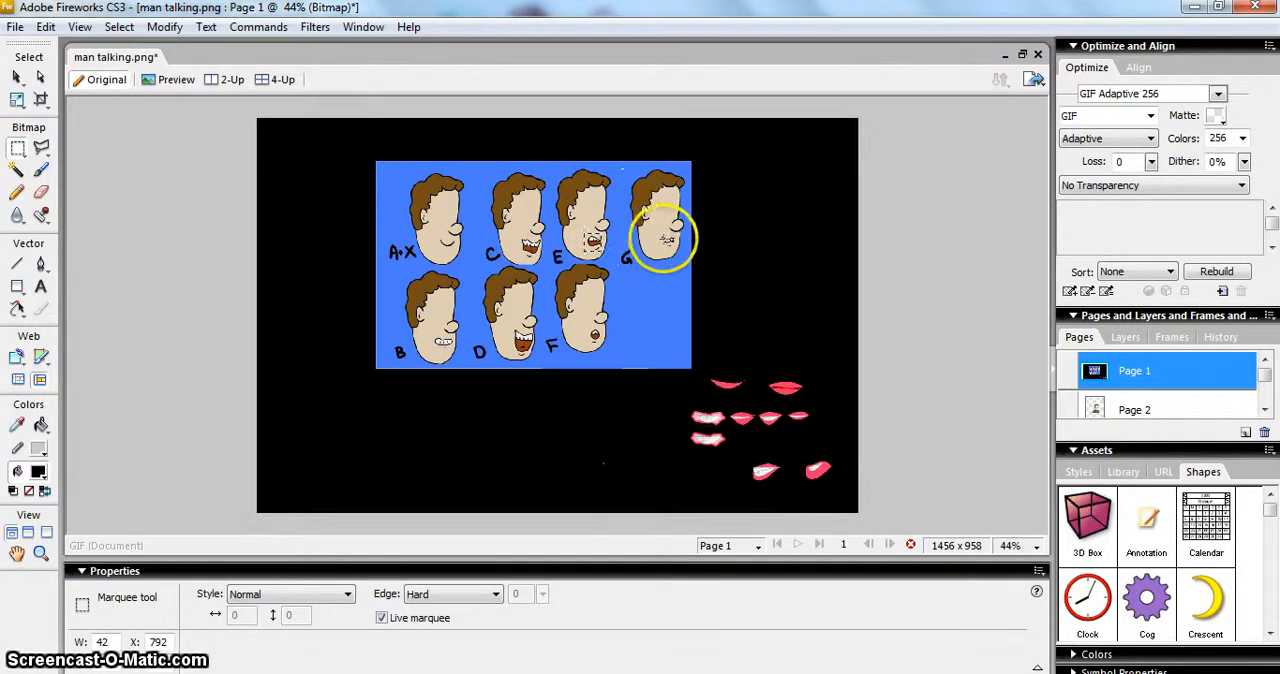
{"action": "left_click_drag", "start_coordinate": [661, 234], "coordinate": [676, 250]}
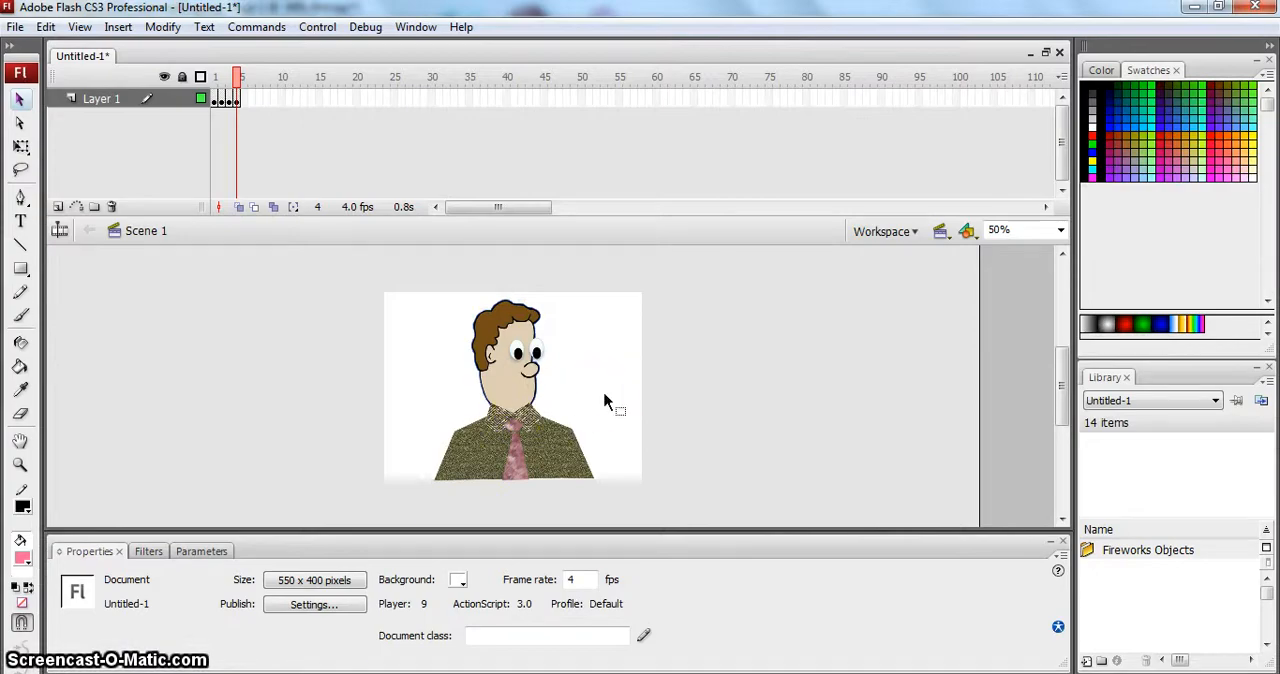
{"action": "key", "text": "ctrl+v"}
{"action": "left_click", "coordinate": [670, 442]}
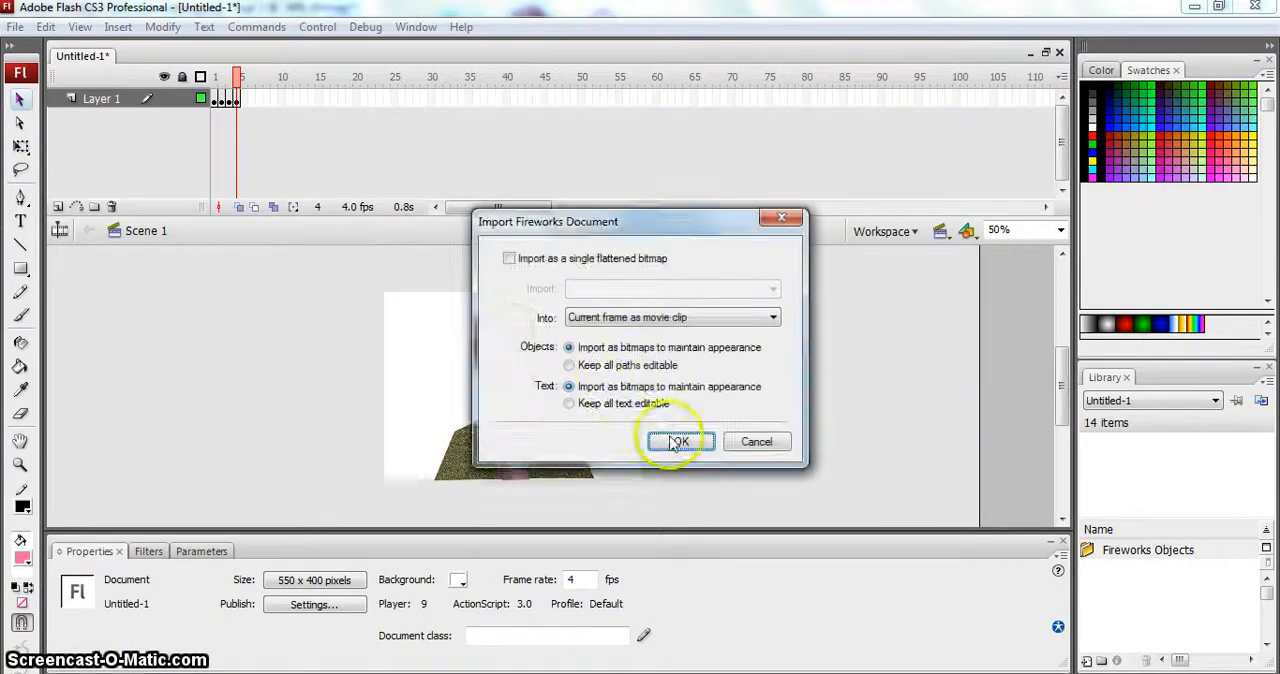
{"action": "left_click_drag", "start_coordinate": [550, 387], "coordinate": [525, 394]}
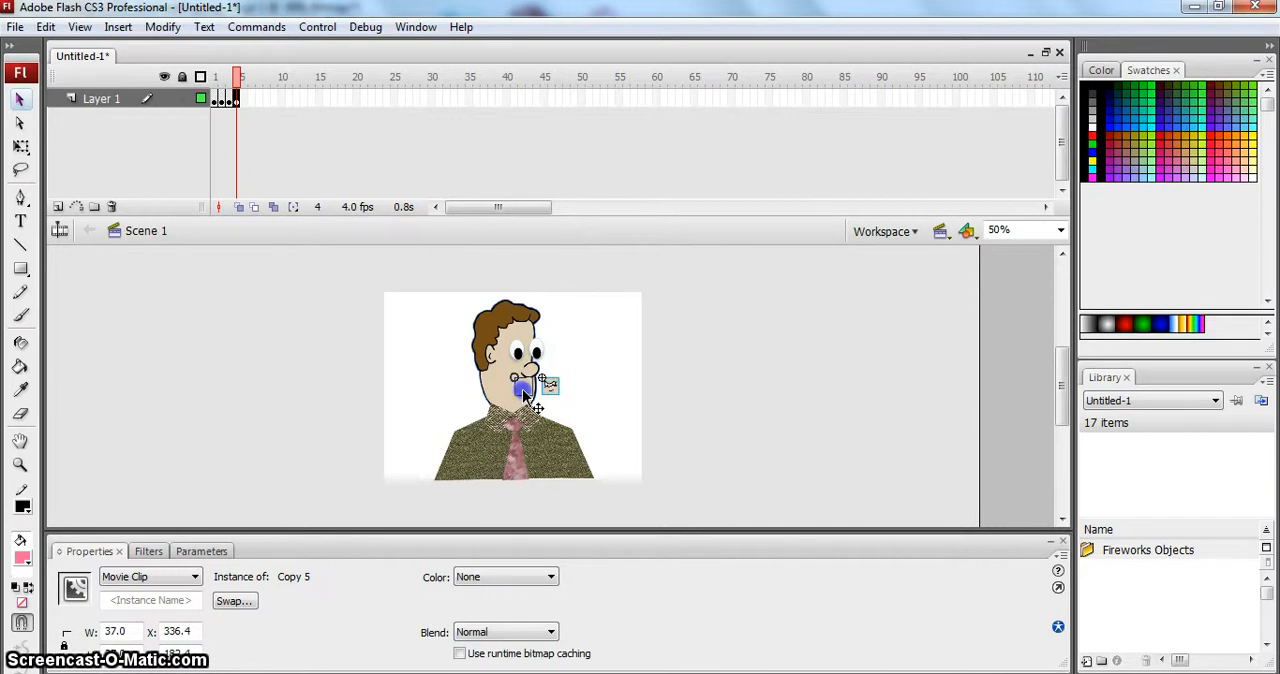
{"action": "left_click_drag", "start_coordinate": [525, 396], "coordinate": [524, 395]}
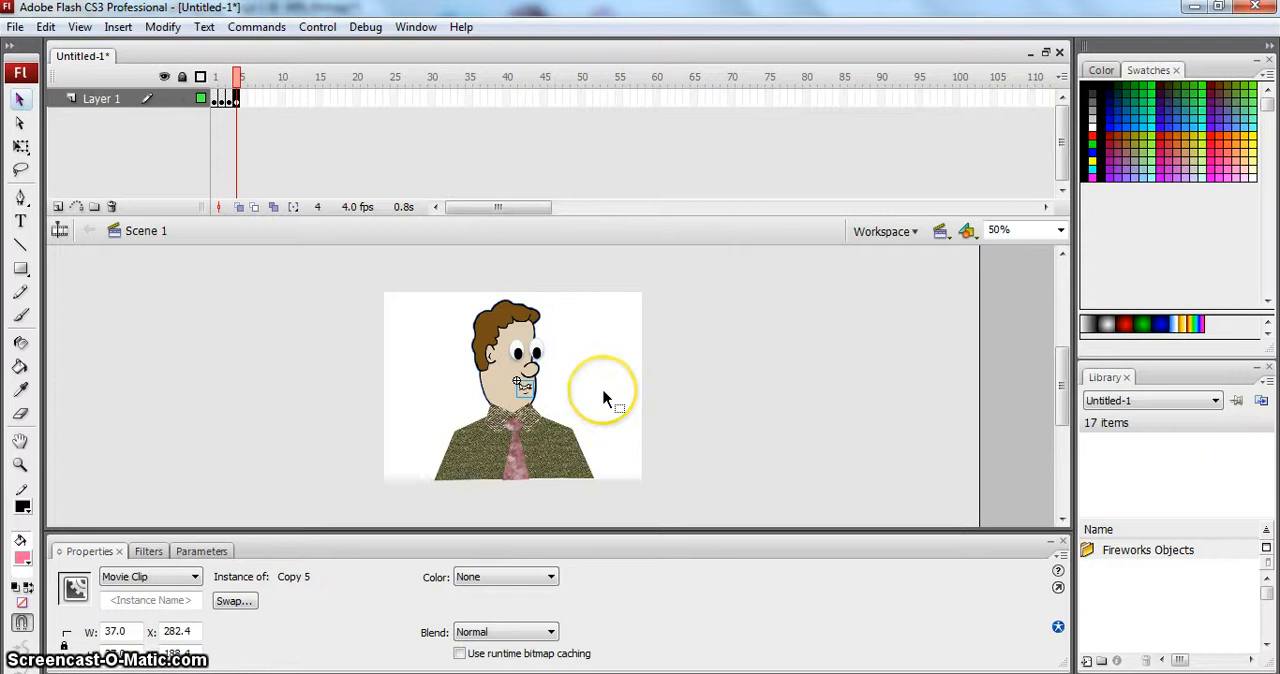
{"action": "left_click", "coordinate": [604, 396]}
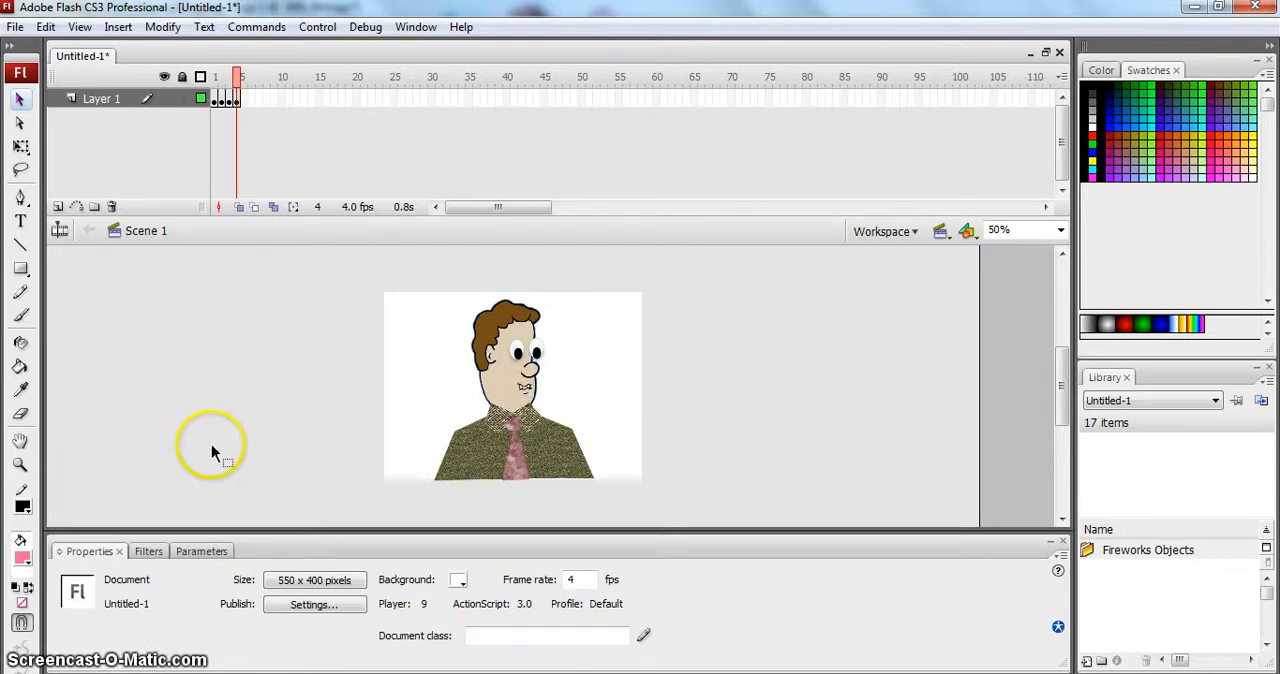
- Paste the copied frame into frame 5 of Layer 1 and delete the smiling mouth from the man's face there
{"action": "left_click", "coordinate": [246, 102]}
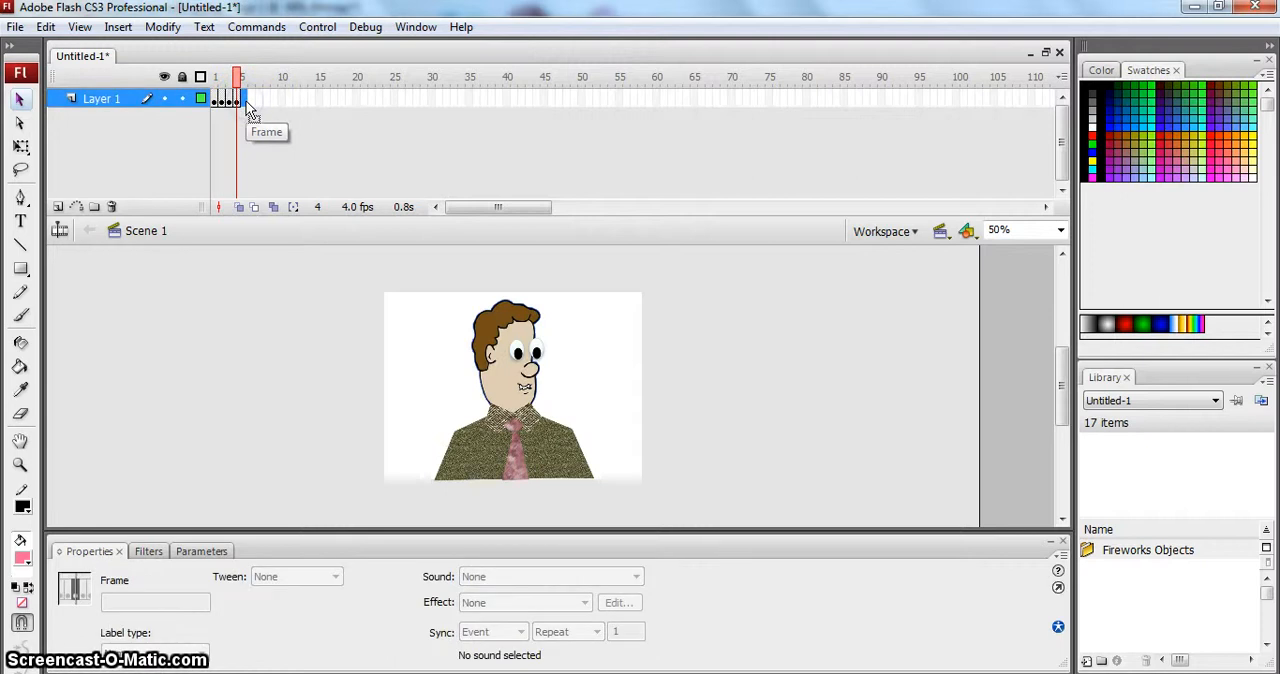
{"action": "right_click", "coordinate": [245, 106]}
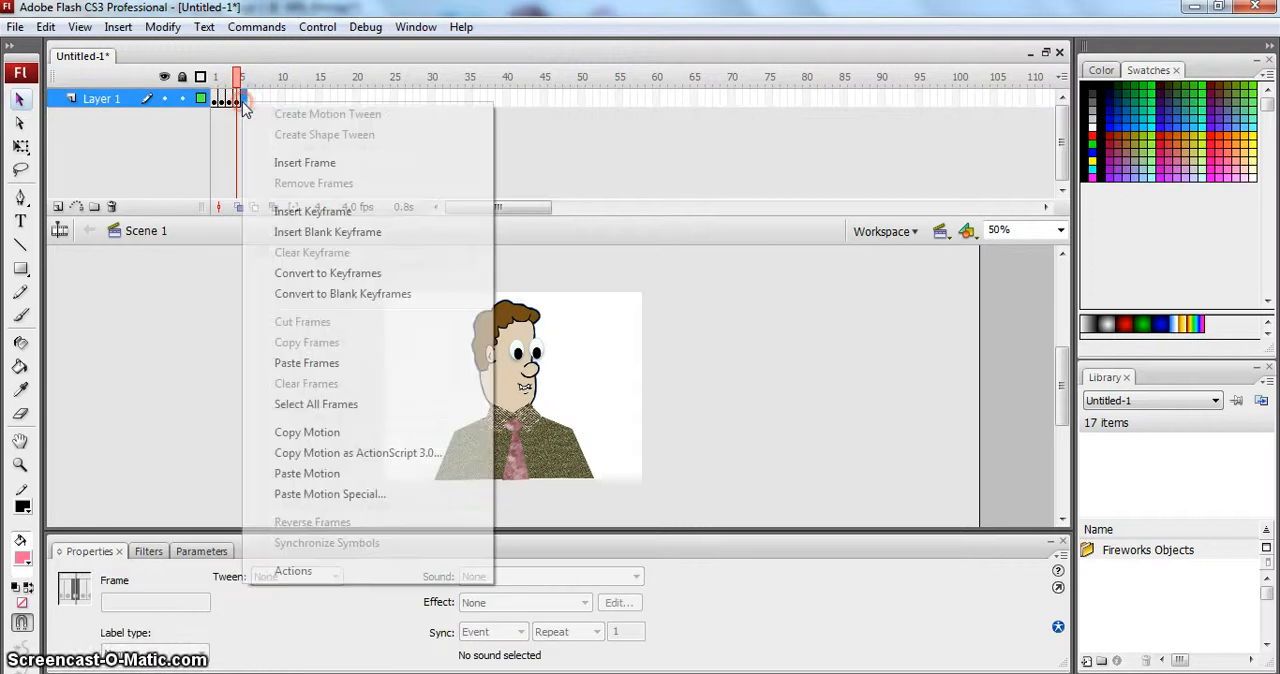
{"action": "left_click", "coordinate": [330, 364]}
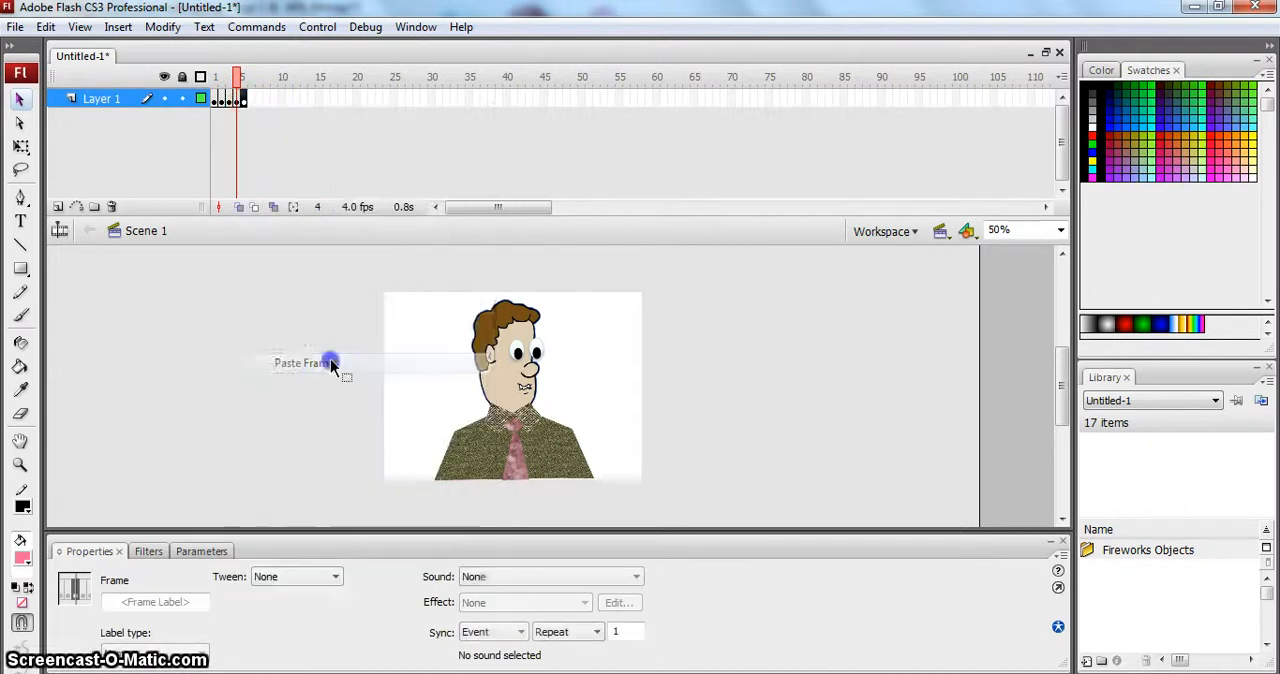
{"action": "left_click", "coordinate": [244, 98]}
{"action": "left_click", "coordinate": [617, 357]}
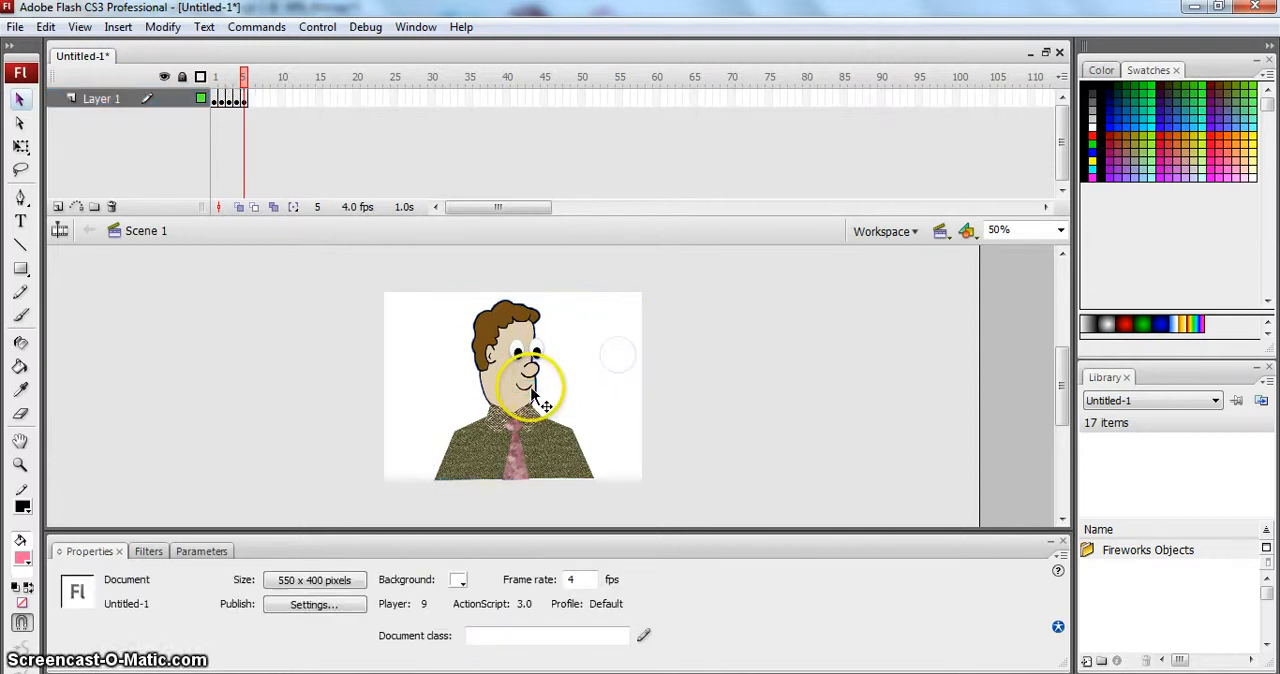
{"action": "left_click", "coordinate": [528, 388]}
{"action": "key", "text": "Delete"}
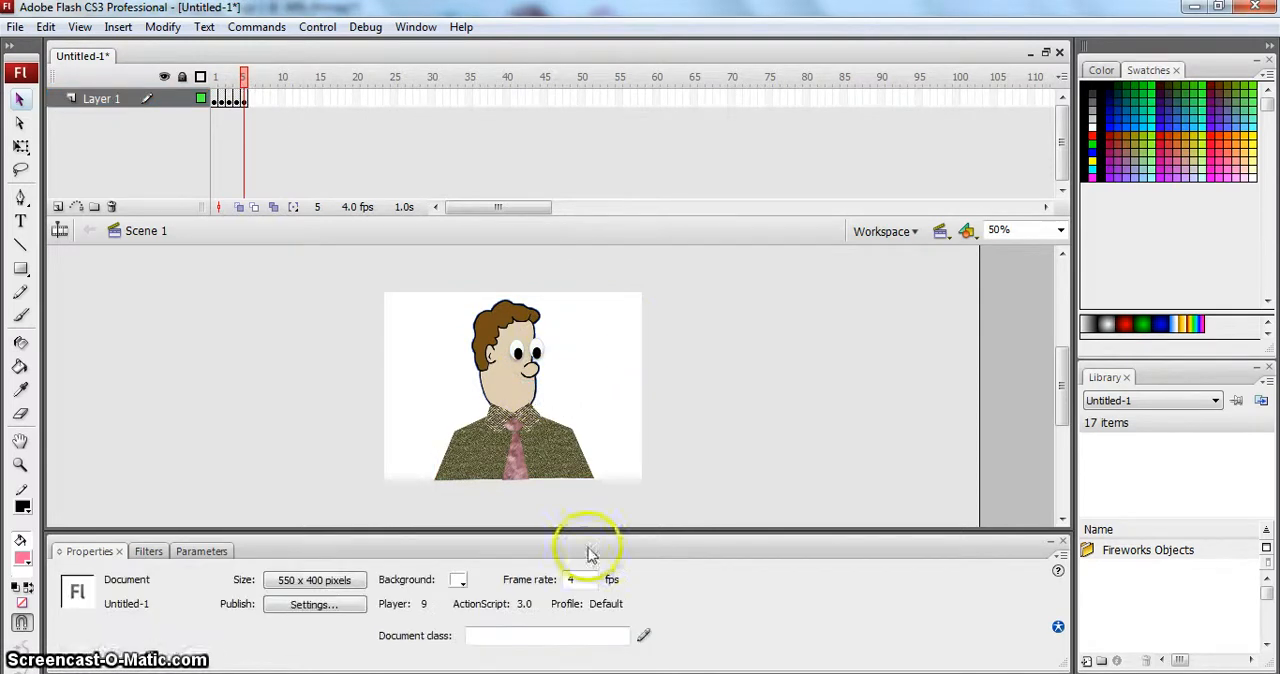
- Copy mouth B from the Fireworks chart and paste it into Flash frame 5 as bitmaps, placing it below the man's nose
{"action": "left_click", "coordinate": [506, 673]}
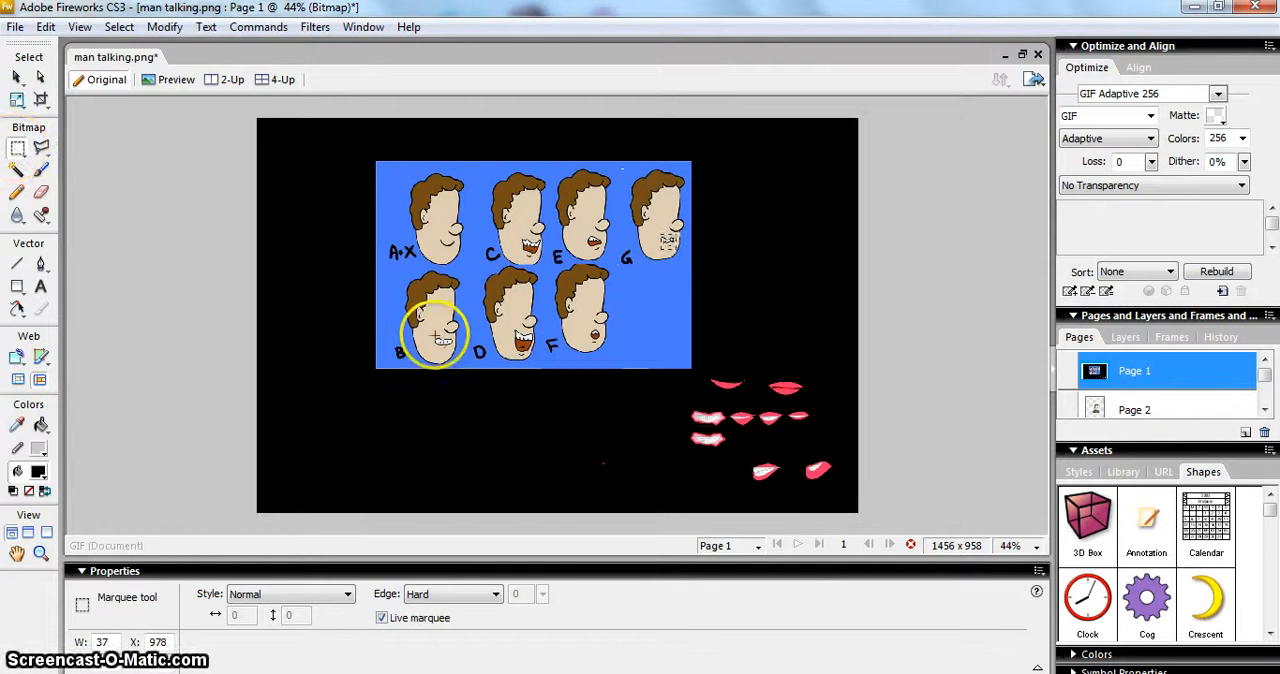
{"action": "left_click", "coordinate": [436, 338]}
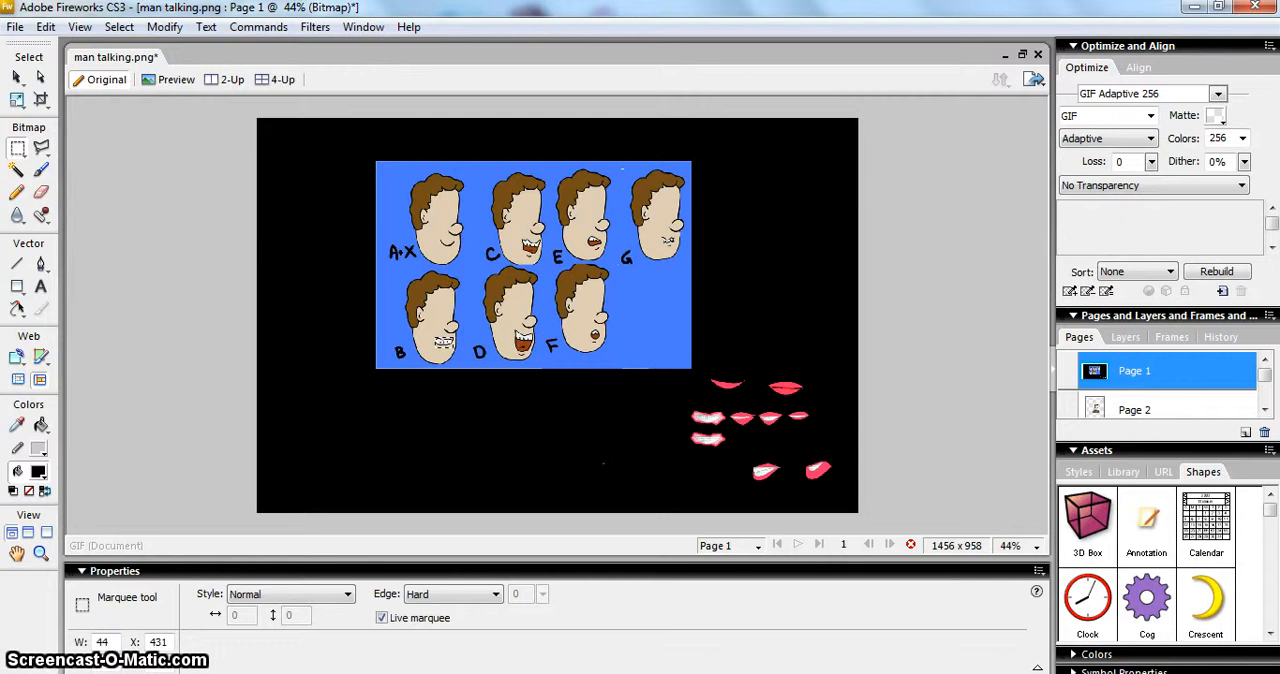
{"action": "left_click", "coordinate": [428, 672]}
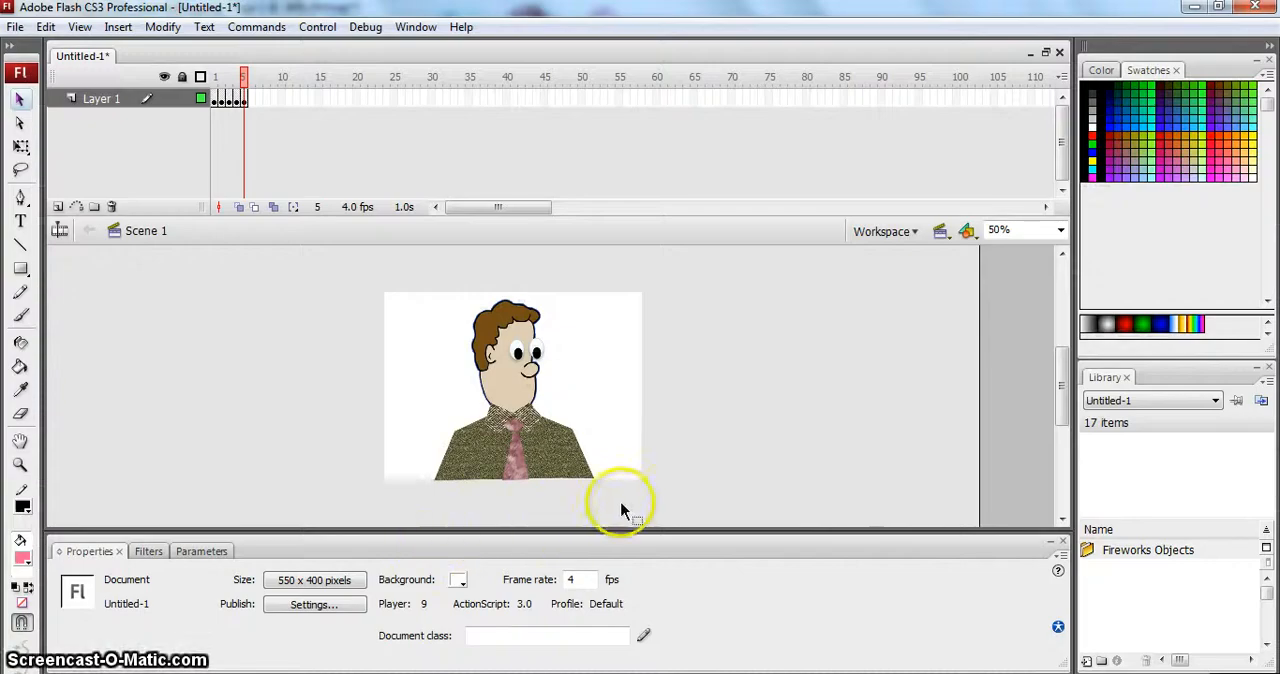
{"action": "key", "text": "ctrl+v"}
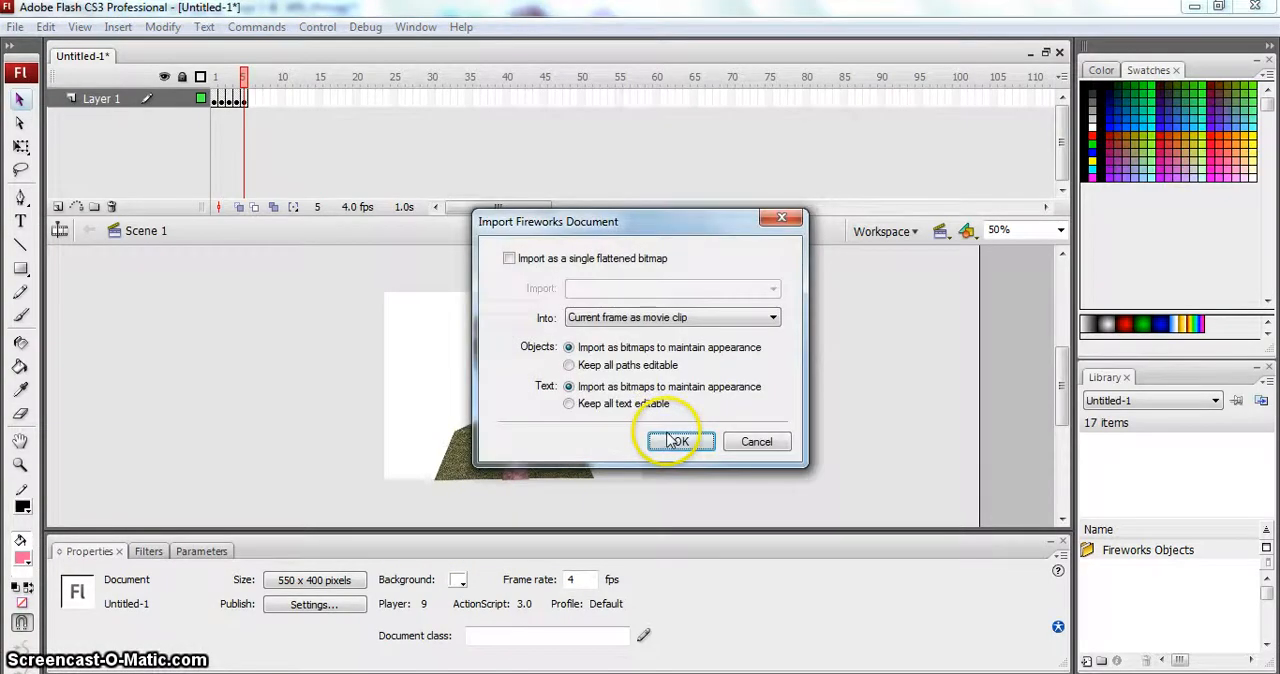
{"action": "left_click", "coordinate": [668, 434]}
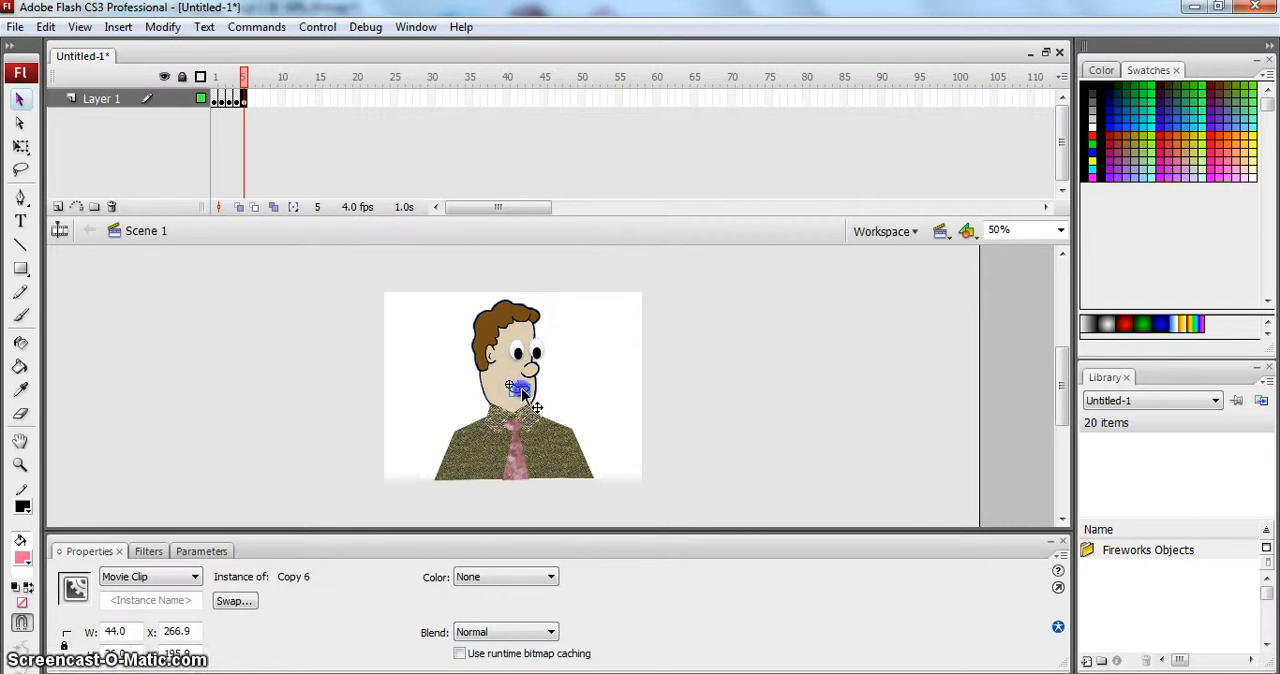
{"action": "left_click_drag", "start_coordinate": [521, 388], "coordinate": [528, 388]}
- Paste the copied frame into frame 6 of Layer 1 and delete the smiling mouth from the man's face there
{"action": "left_click", "coordinate": [251, 96]}
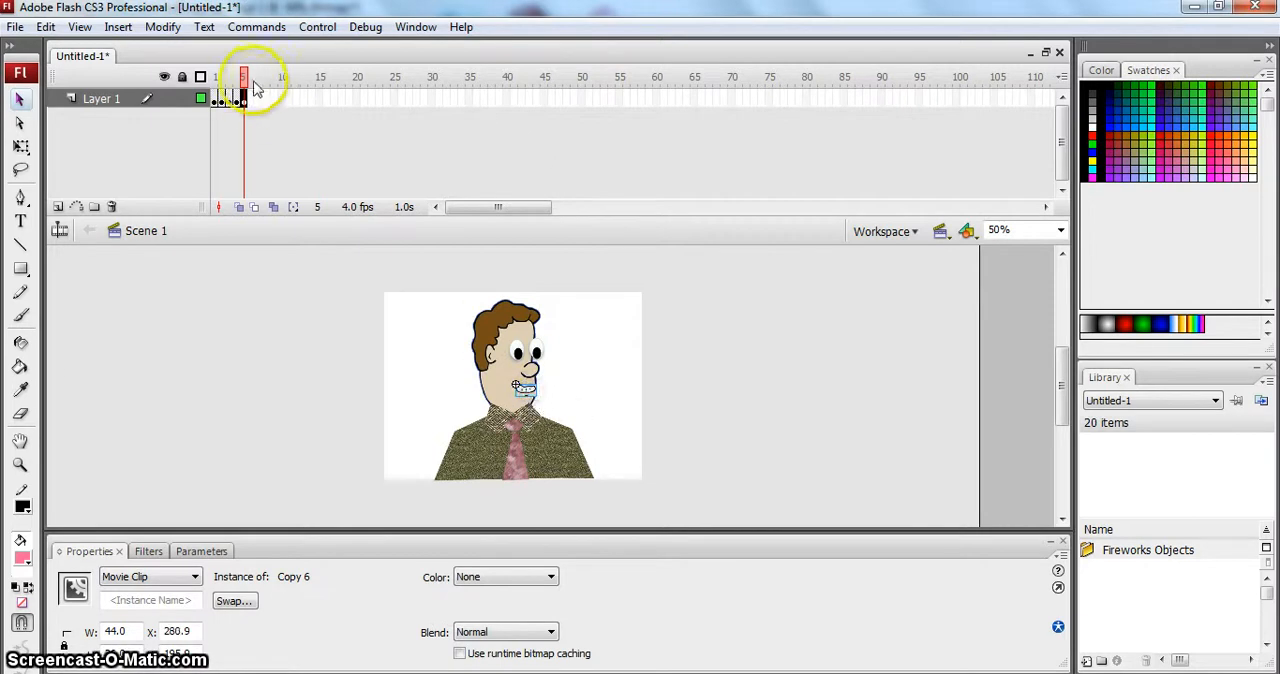
{"action": "right_click", "coordinate": [252, 98]}
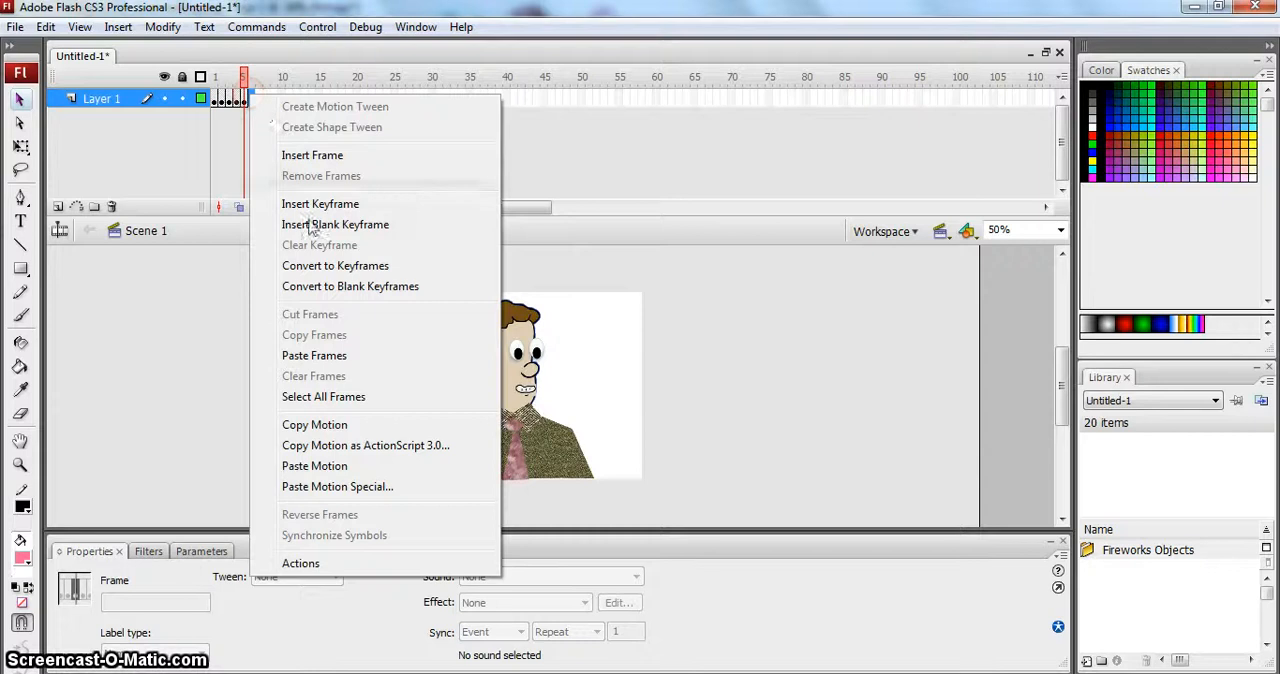
{"action": "left_click", "coordinate": [326, 355]}
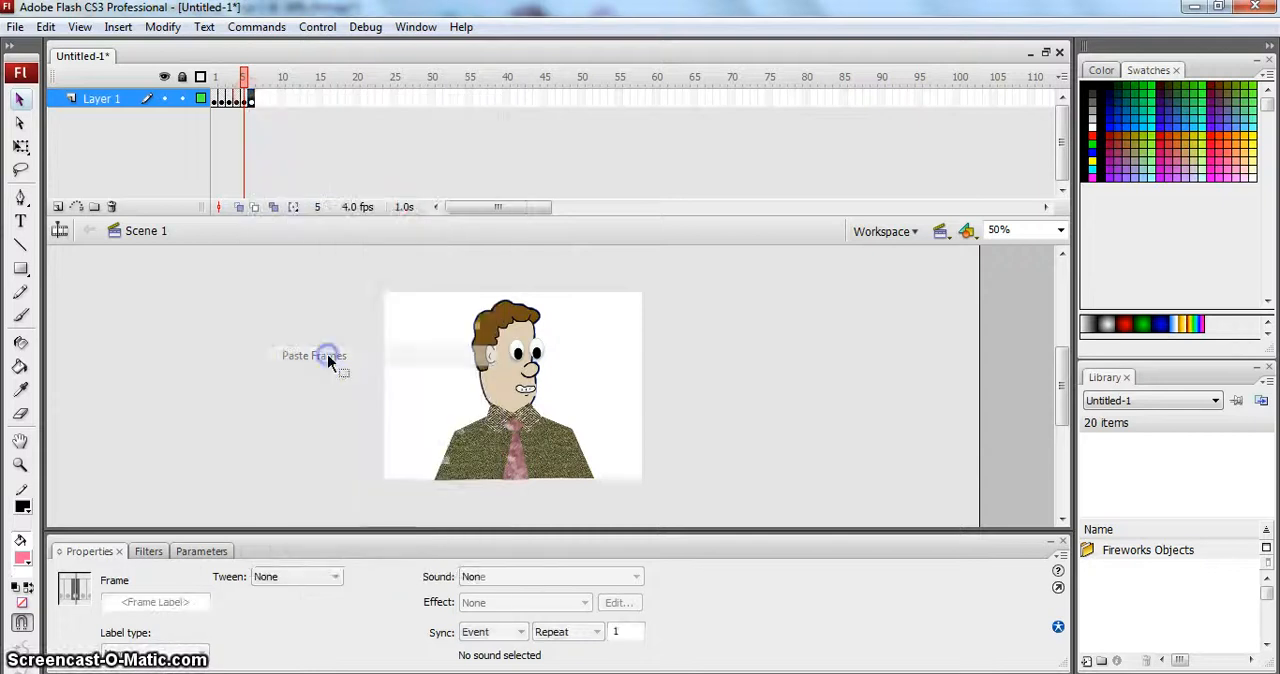
{"action": "left_click", "coordinate": [252, 98]}
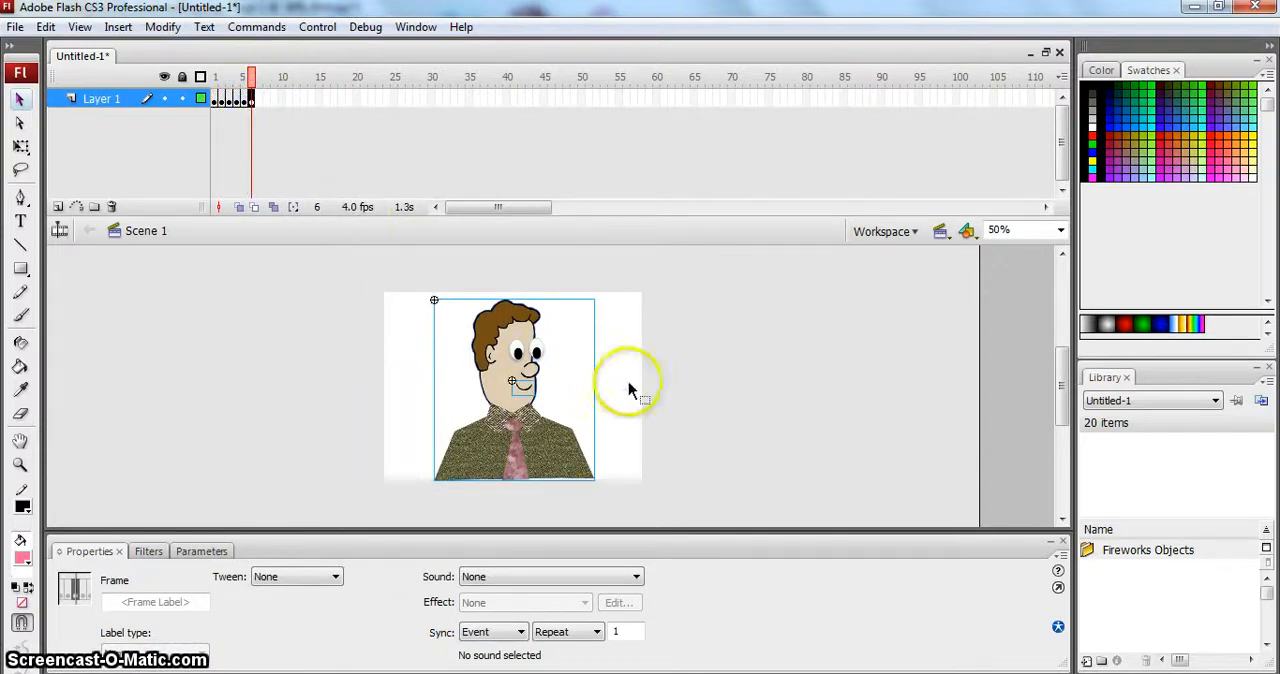
{"action": "left_click", "coordinate": [629, 385]}
{"action": "left_click", "coordinate": [525, 387]}
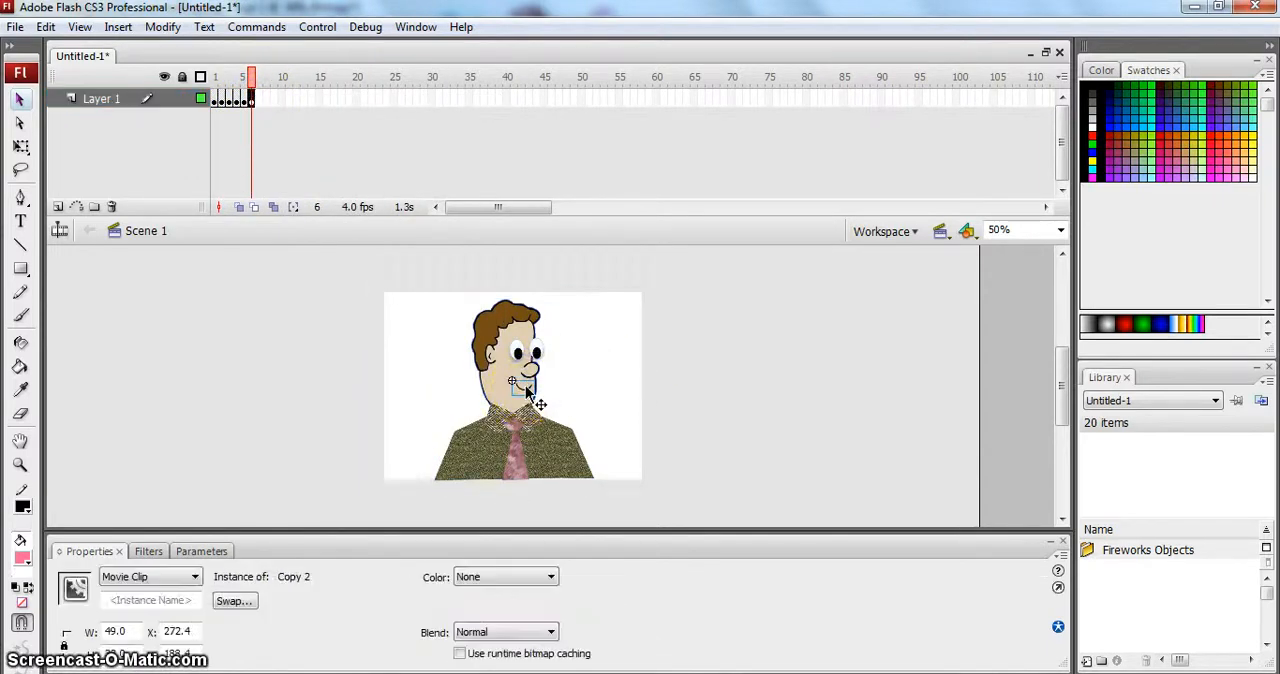
{"action": "key", "text": "Delete"}
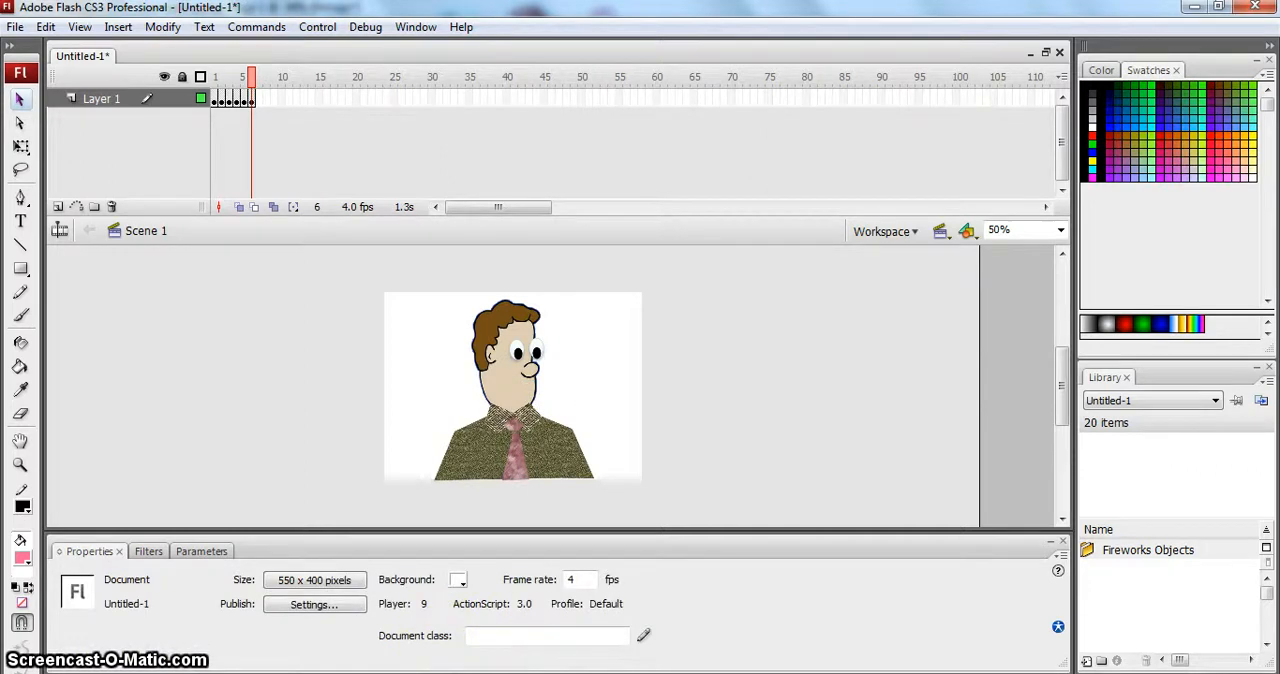
- Copy mouth D from the Fireworks chart and paste it into Flash frame 6 as bitmaps, placing it below the man's nose
{"action": "key", "text": "alt+Tab"}
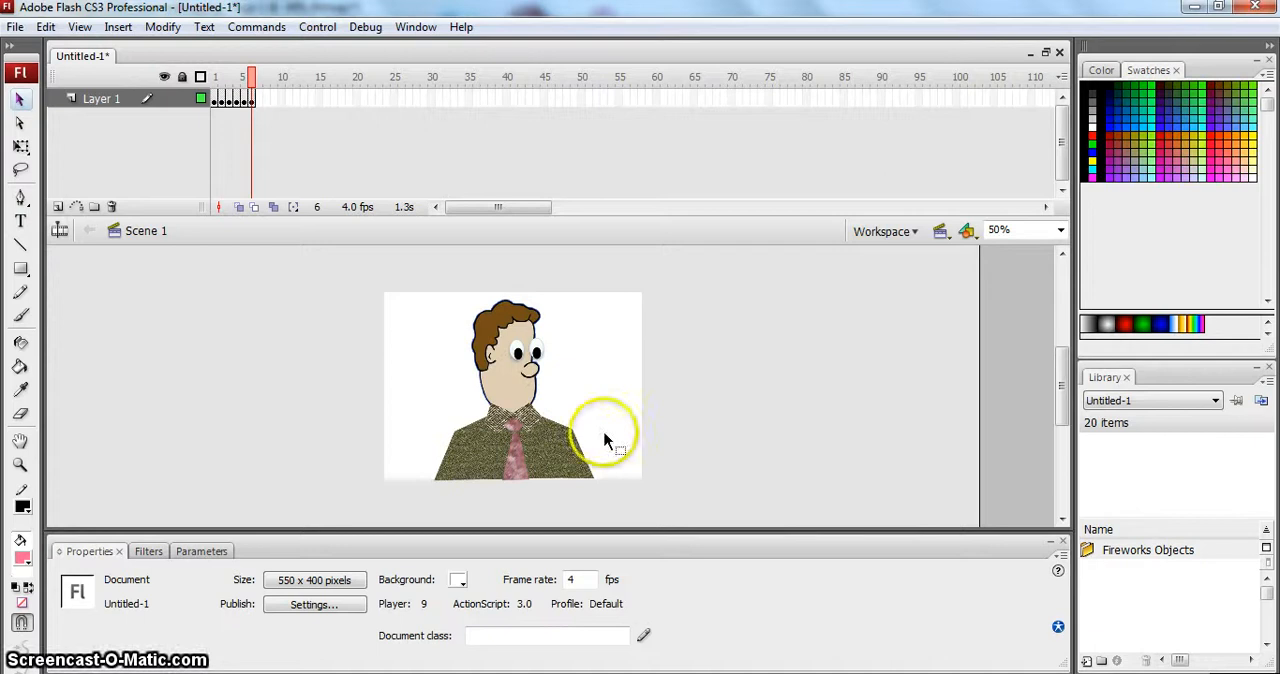
{"action": "key", "text": "ctrl+v"}
{"action": "left_click", "coordinate": [668, 443]}
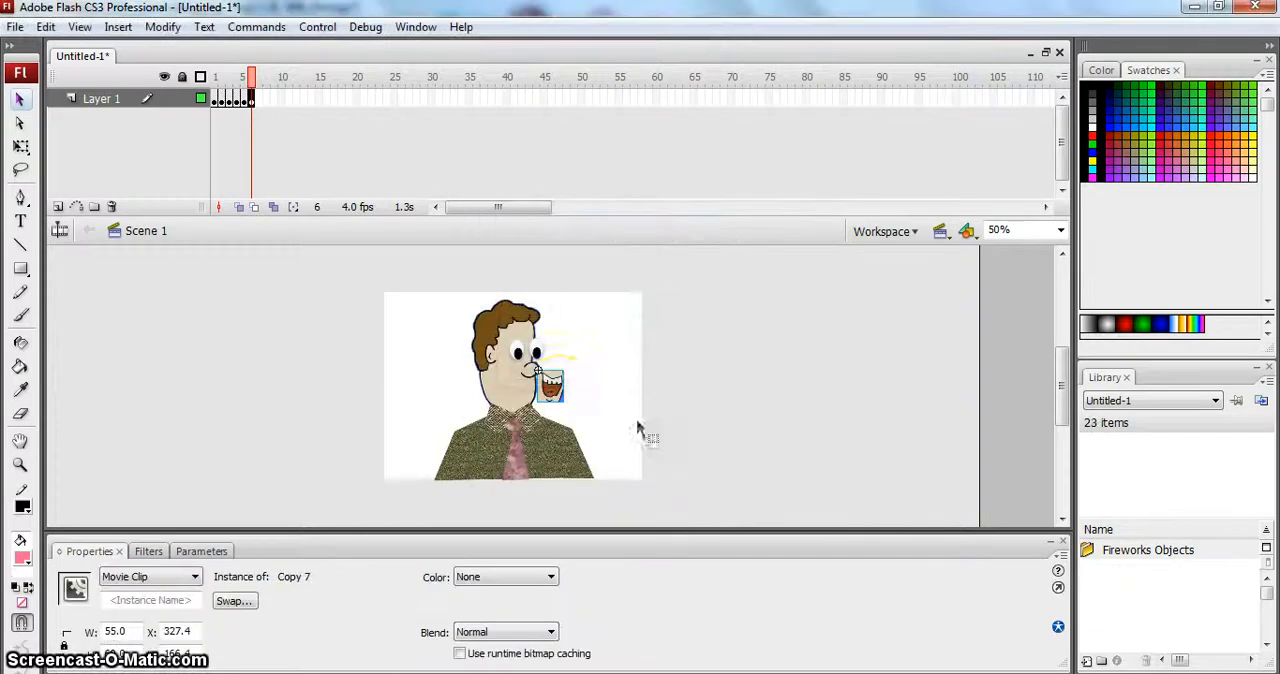
{"action": "left_click", "coordinate": [552, 390]}
{"action": "left_click_drag", "start_coordinate": [549, 386], "coordinate": [533, 395]}
{"action": "left_click", "coordinate": [523, 395]}
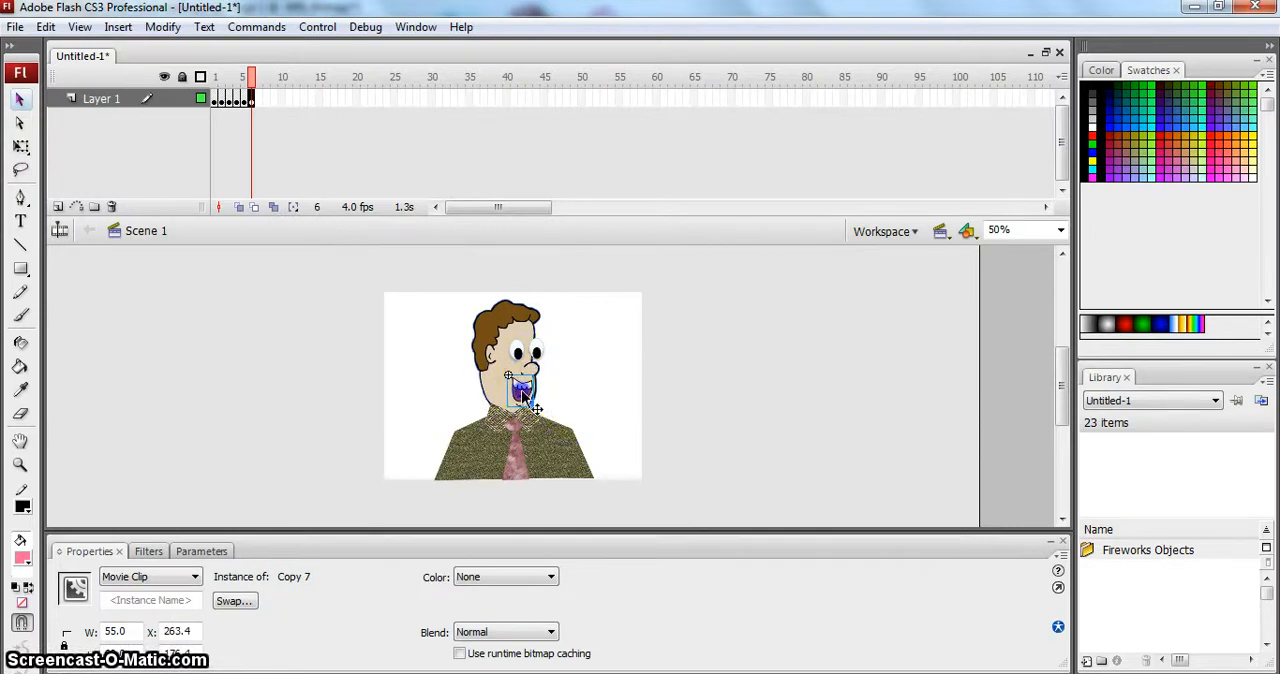
{"action": "left_click", "coordinate": [573, 394]}
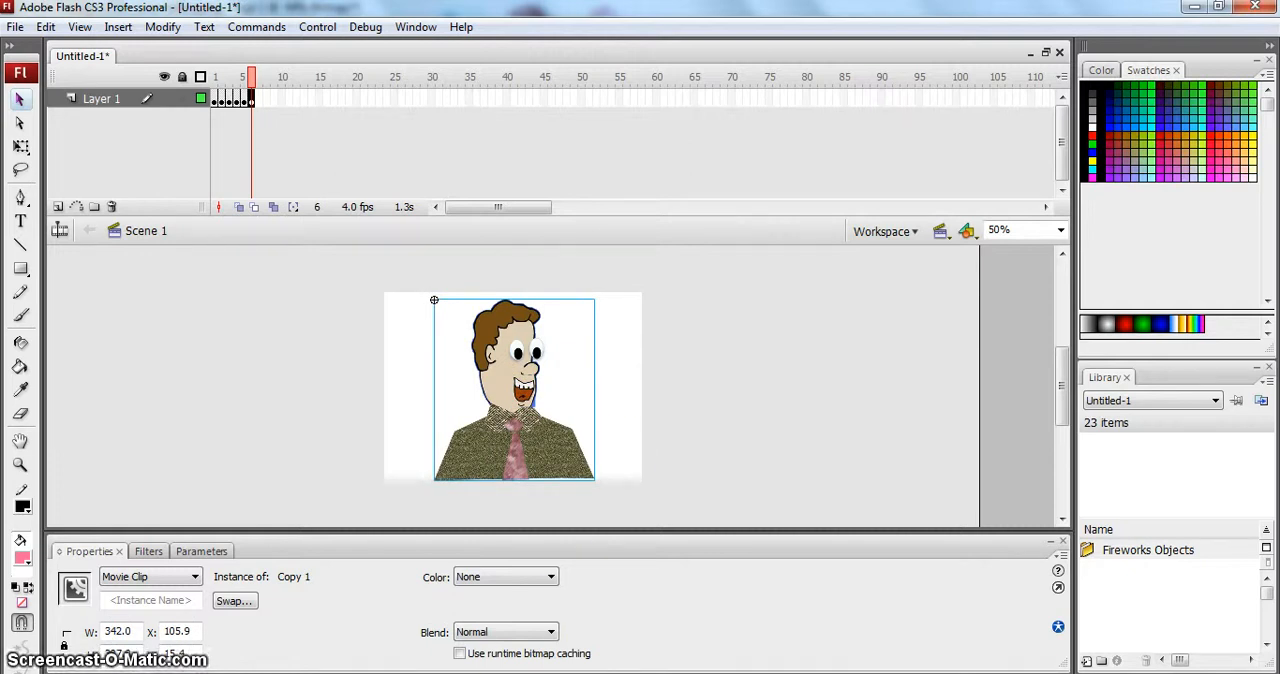
- Paste the copied frame into frame 7 of Layer 1 and delete the smiling mouth from the man's face there
{"action": "key", "text": "alt+Tab"}
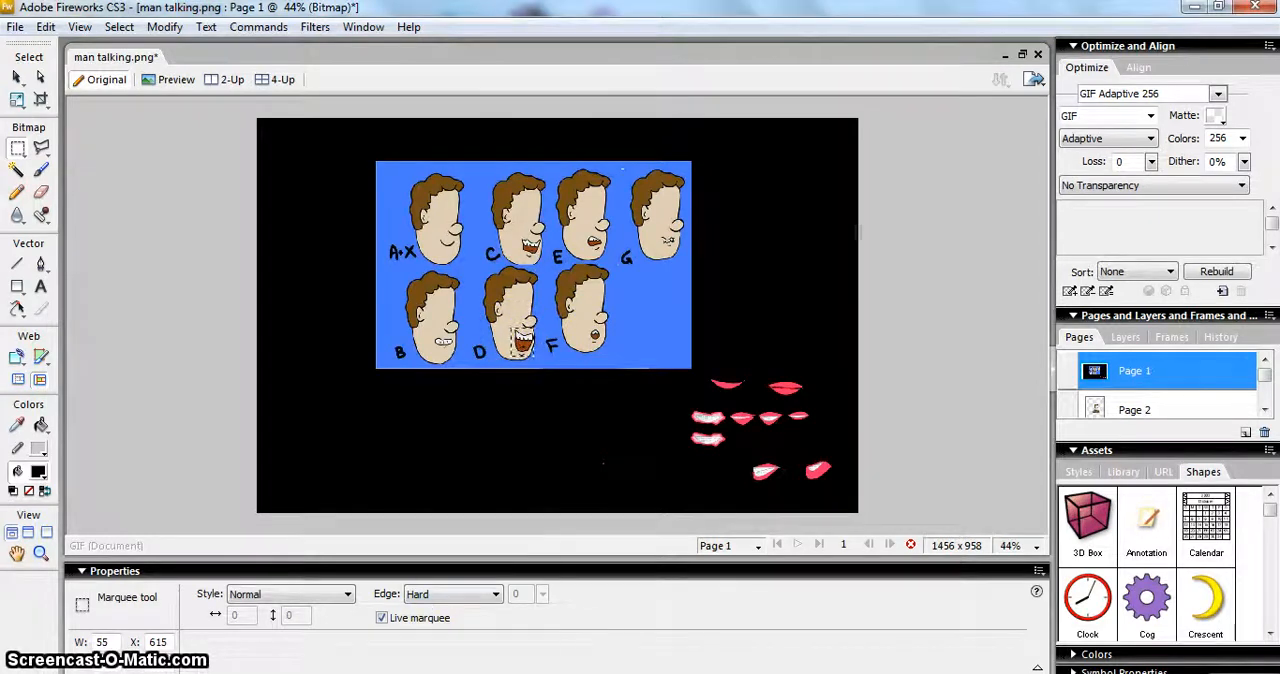
{"action": "left_click", "coordinate": [433, 672]}
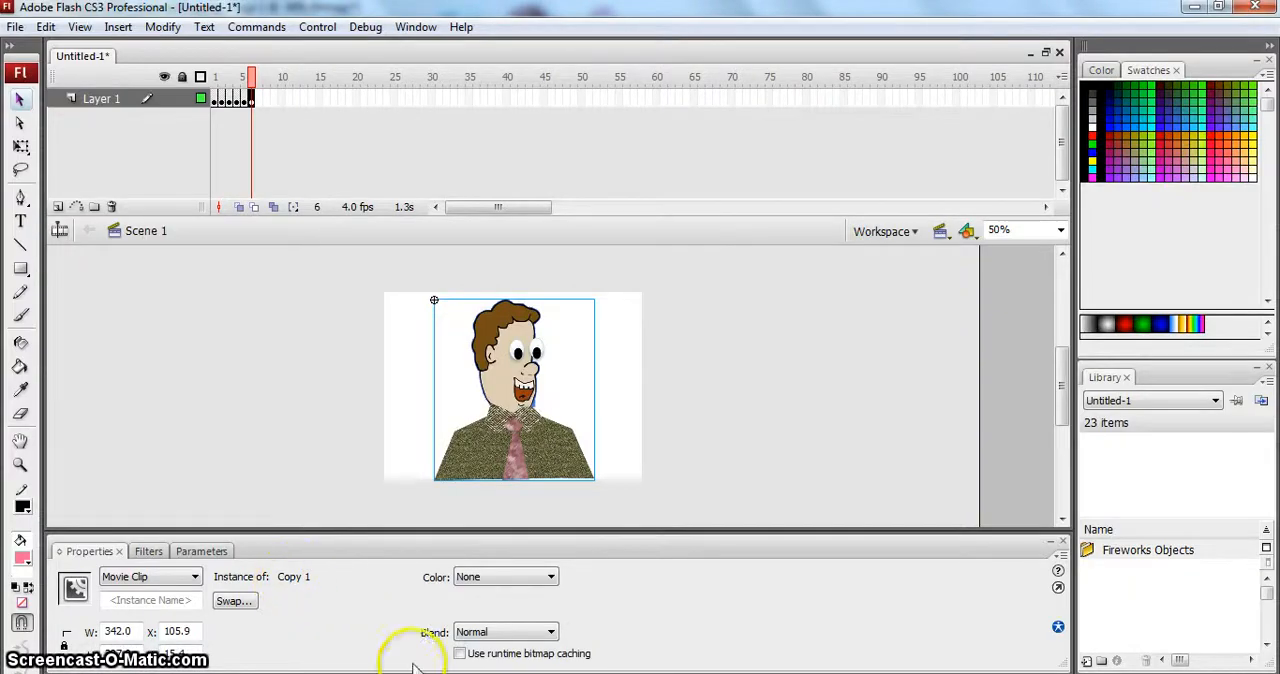
{"action": "left_click", "coordinate": [259, 96]}
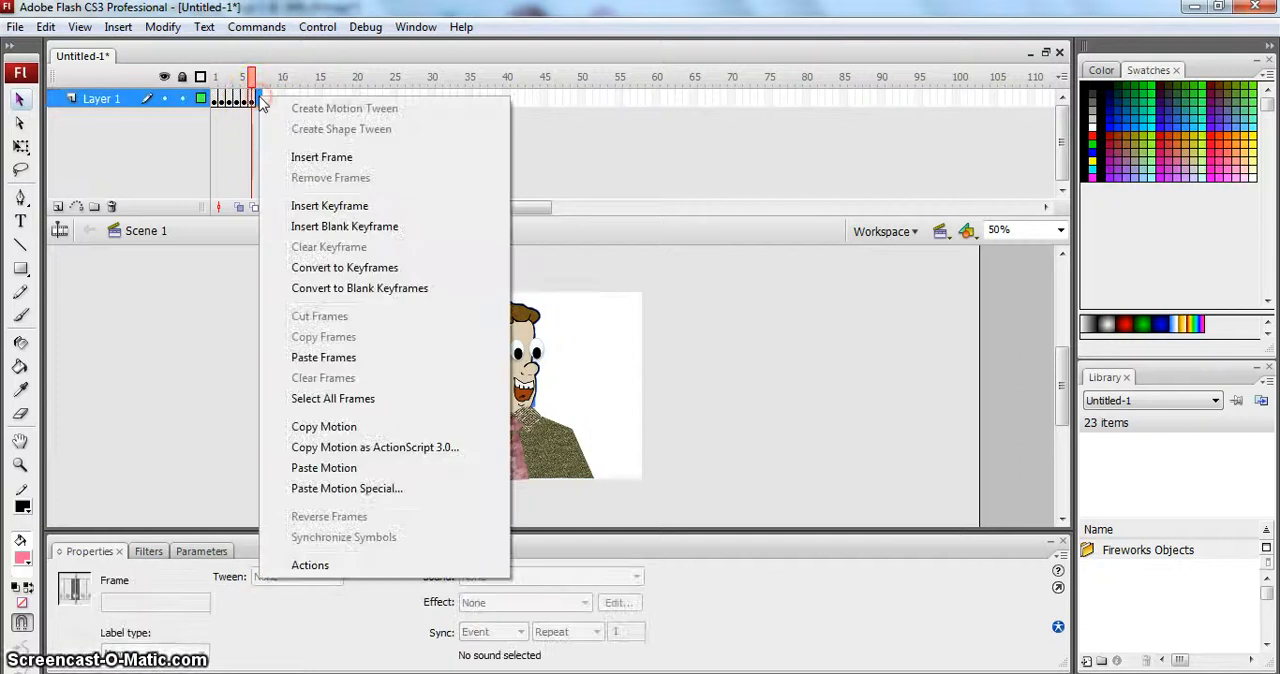
{"action": "right_click", "coordinate": [259, 95]}
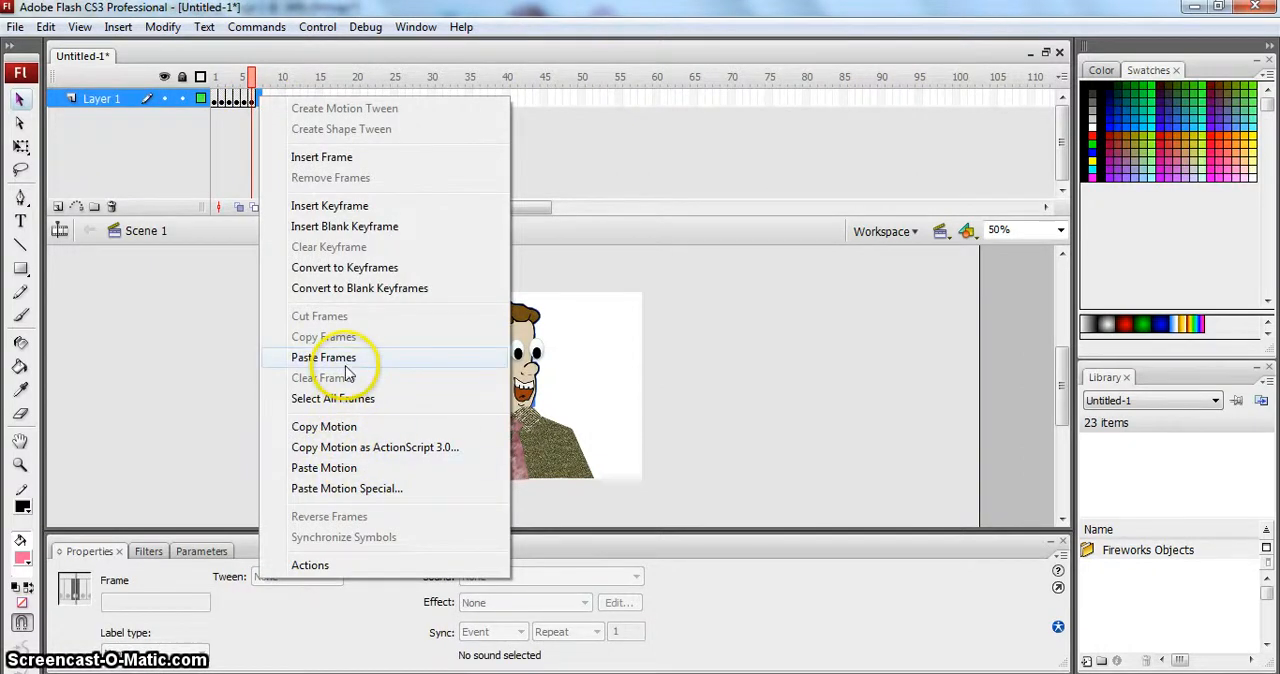
{"action": "left_click", "coordinate": [350, 358]}
{"action": "left_click", "coordinate": [259, 97]}
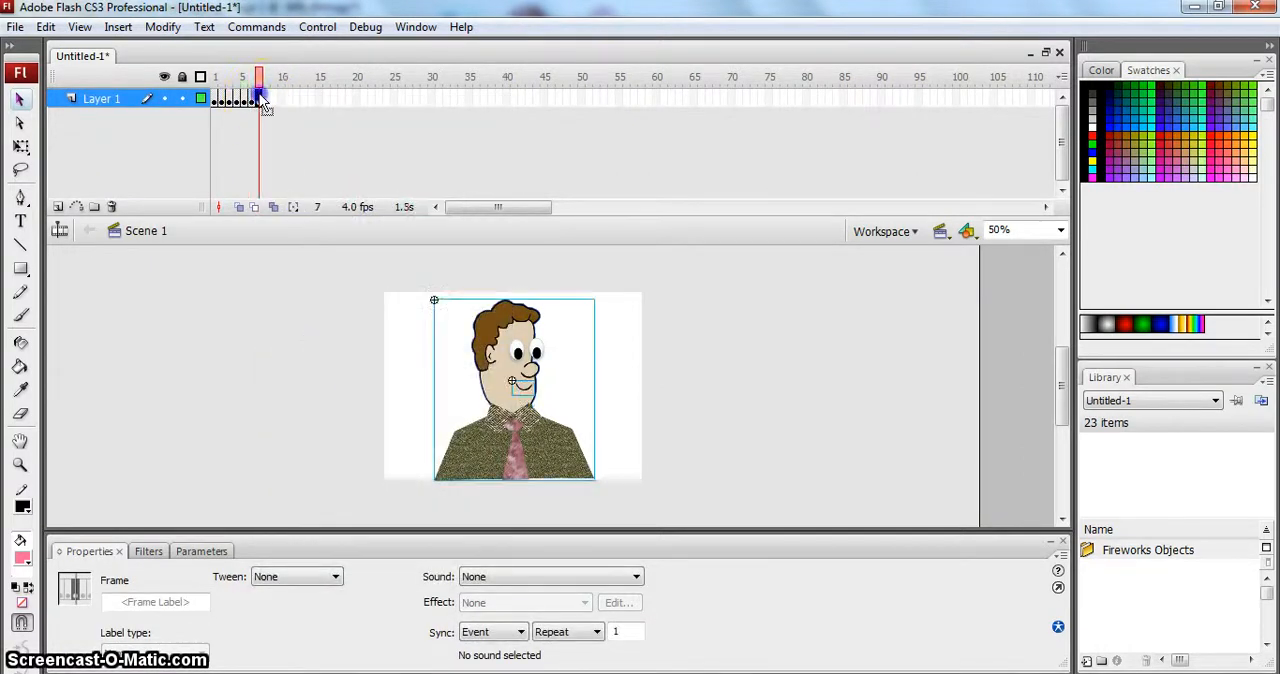
{"action": "left_click", "coordinate": [636, 392]}
{"action": "left_click", "coordinate": [527, 387]}
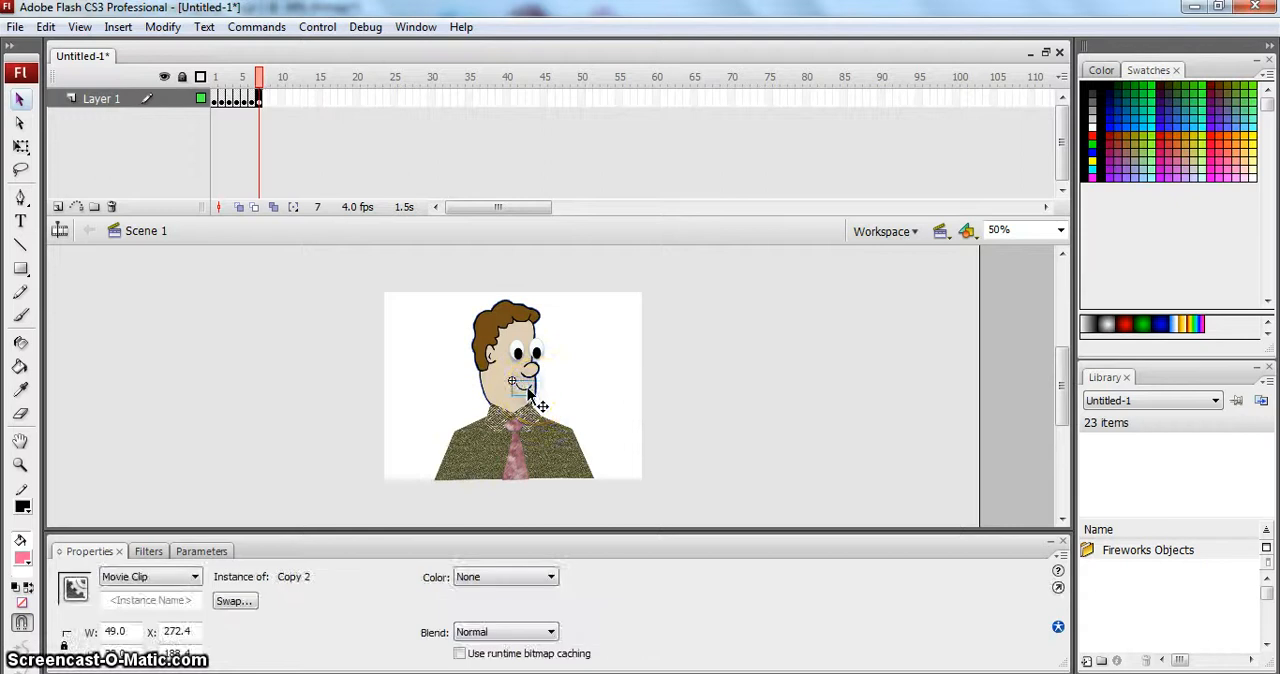
{"action": "key", "text": "Delete"}
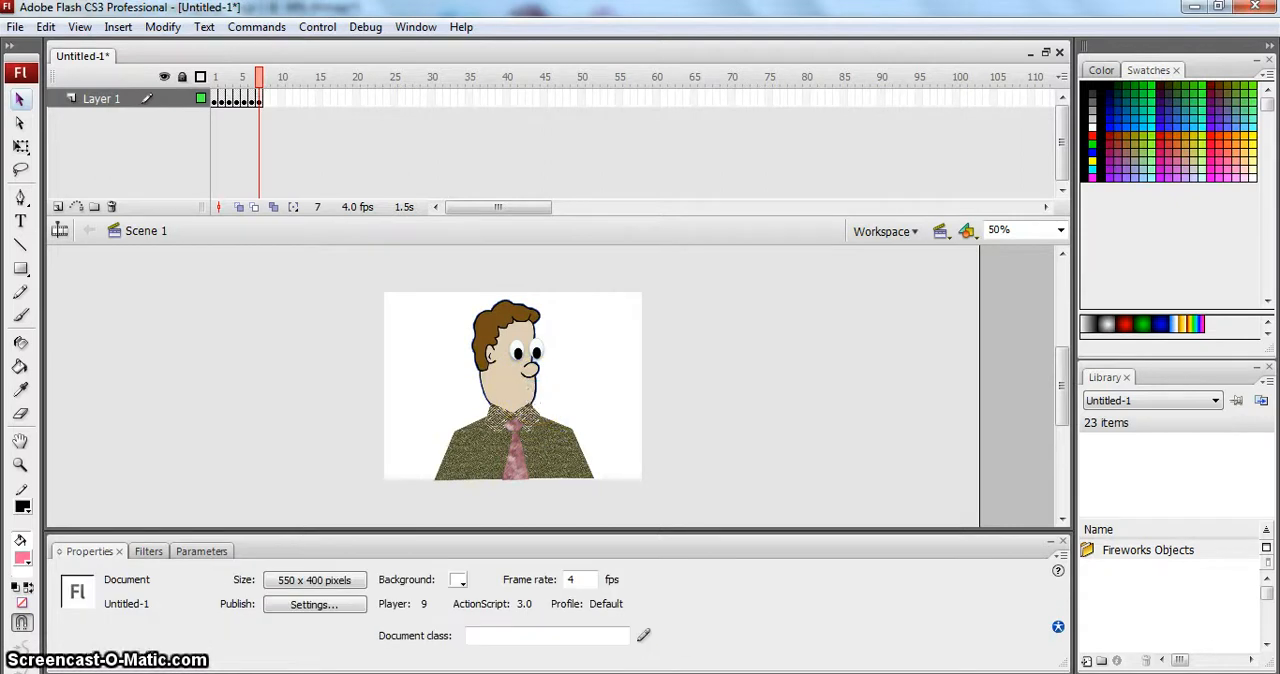
- Copy mouth F from the Fireworks chart and paste it into Flash frame 7 as bitmaps, placing it below the man's nose
{"action": "key", "text": "alt+Tab"}
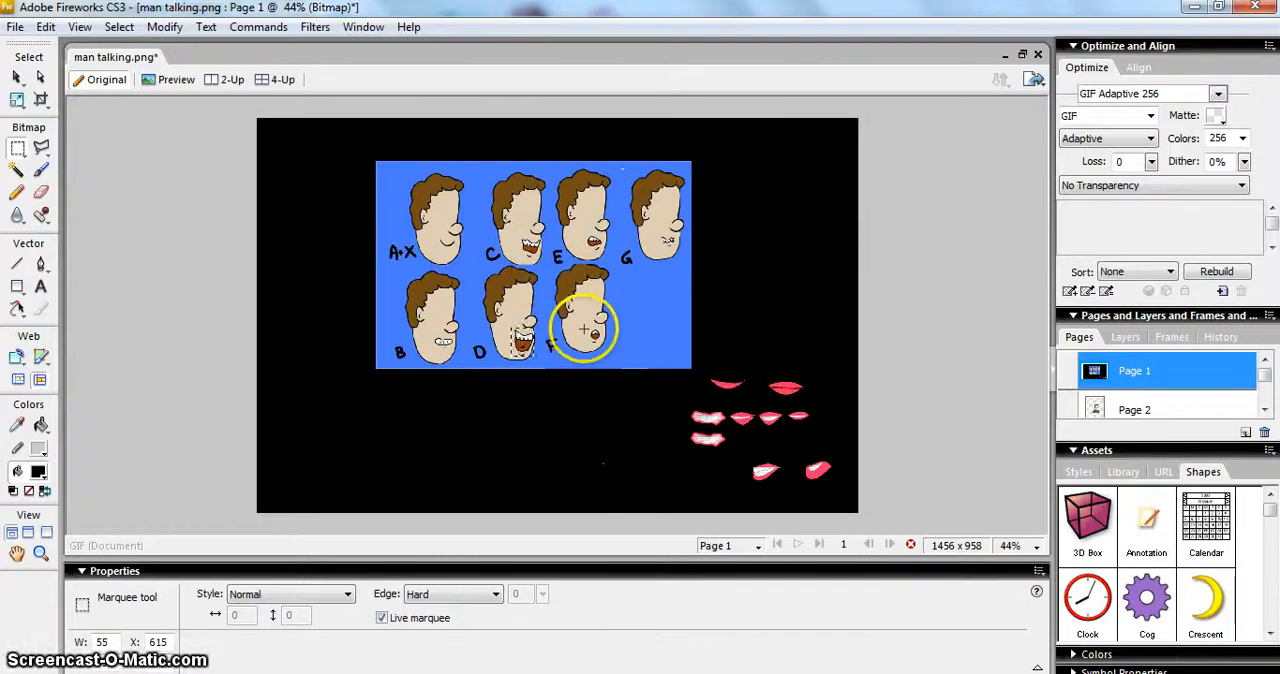
{"action": "left_click_drag", "start_coordinate": [585, 328], "coordinate": [594, 338]}
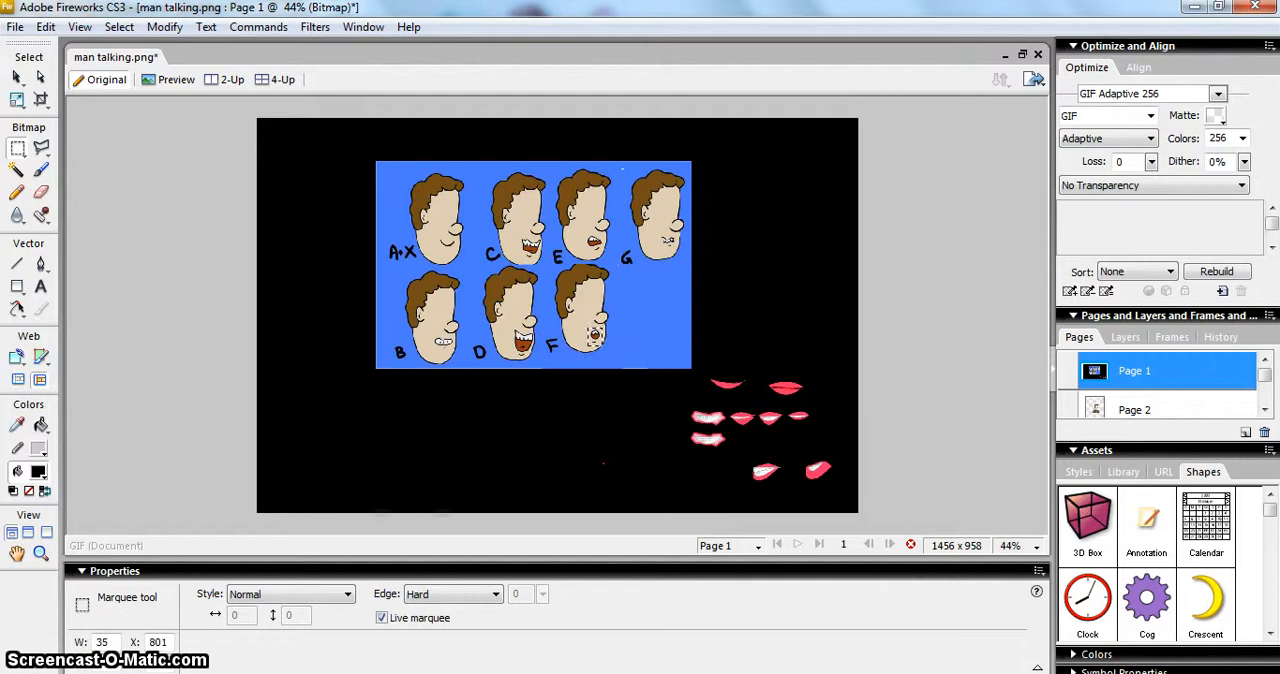
{"action": "left_click", "coordinate": [390, 673]}
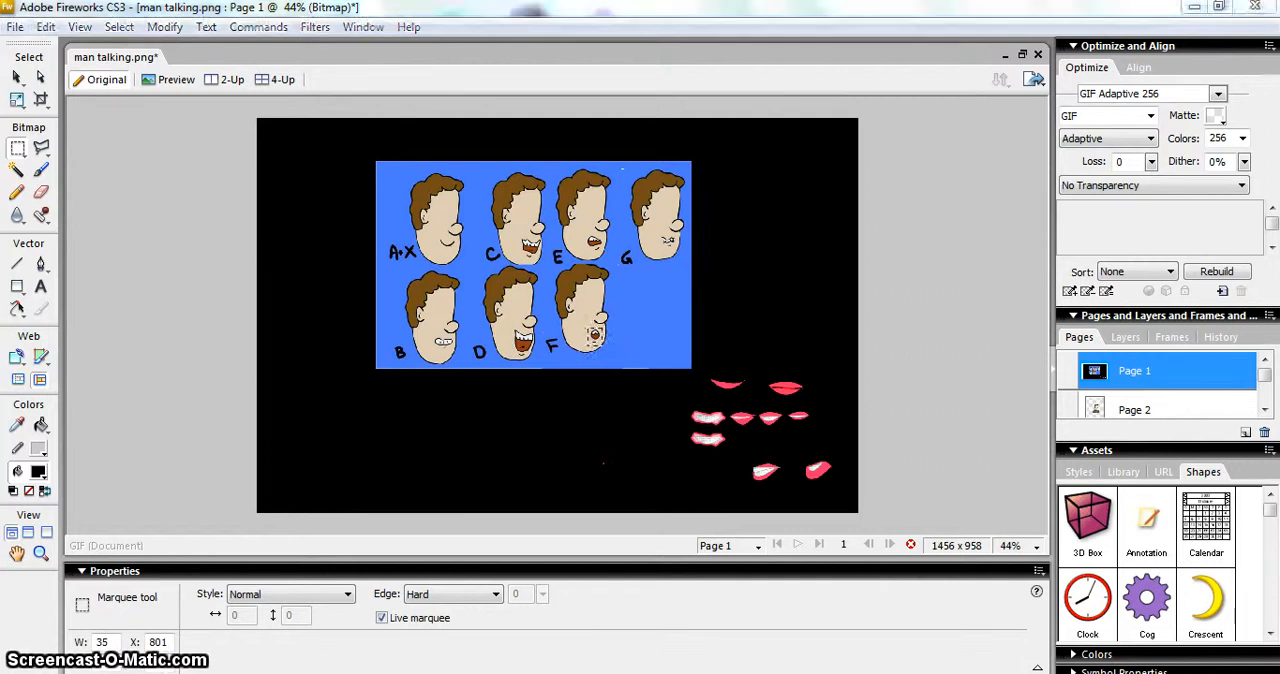
{"action": "key", "text": "ctrl+v"}
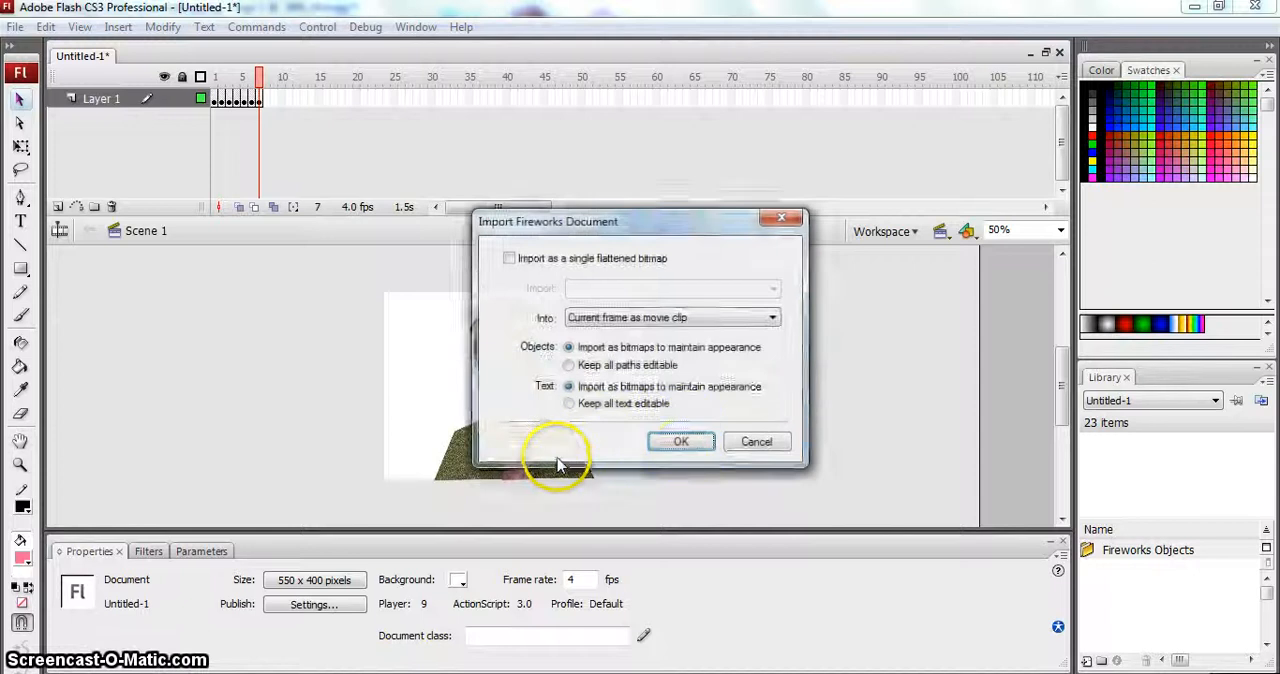
{"action": "left_click", "coordinate": [672, 443]}
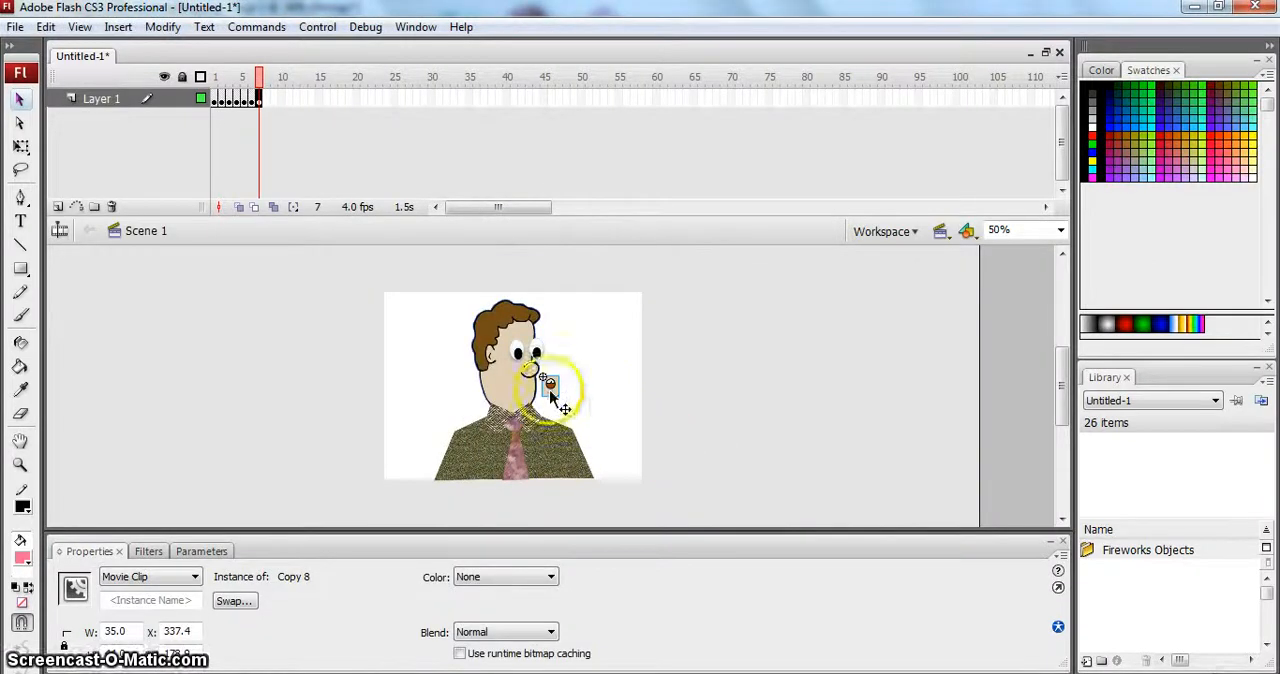
{"action": "left_click_drag", "start_coordinate": [551, 389], "coordinate": [528, 397]}
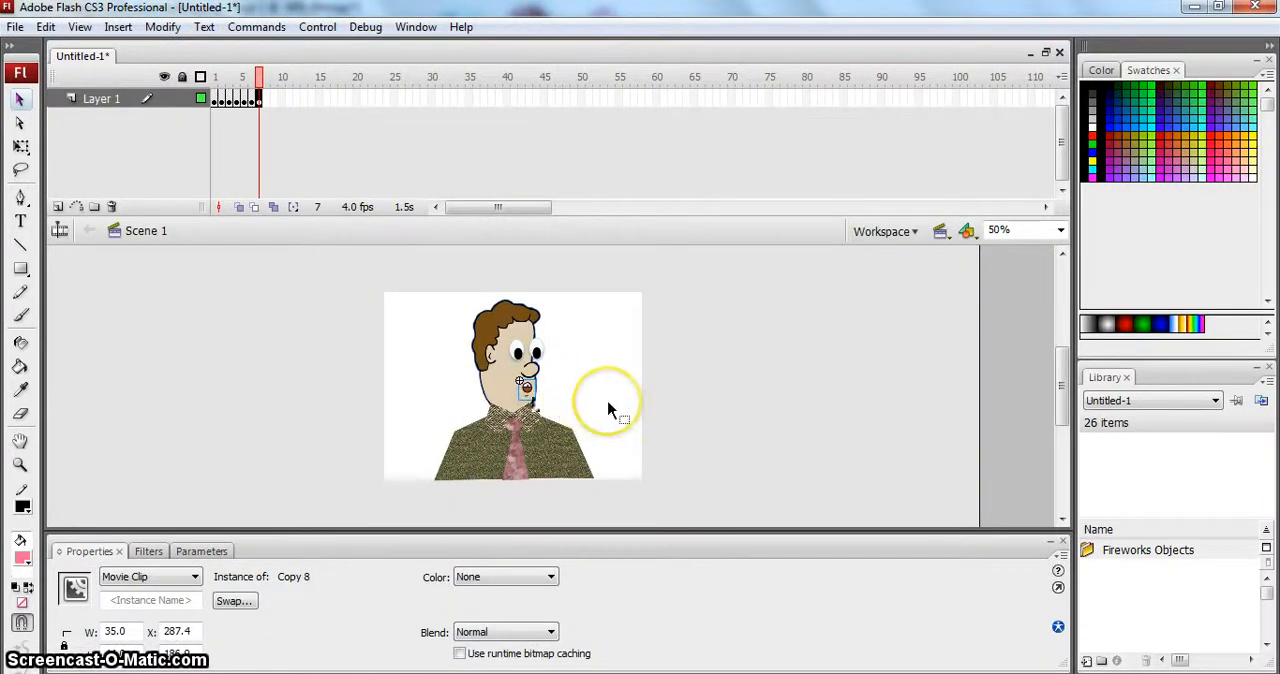
{"action": "left_click_drag", "start_coordinate": [528, 394], "coordinate": [522, 395]}
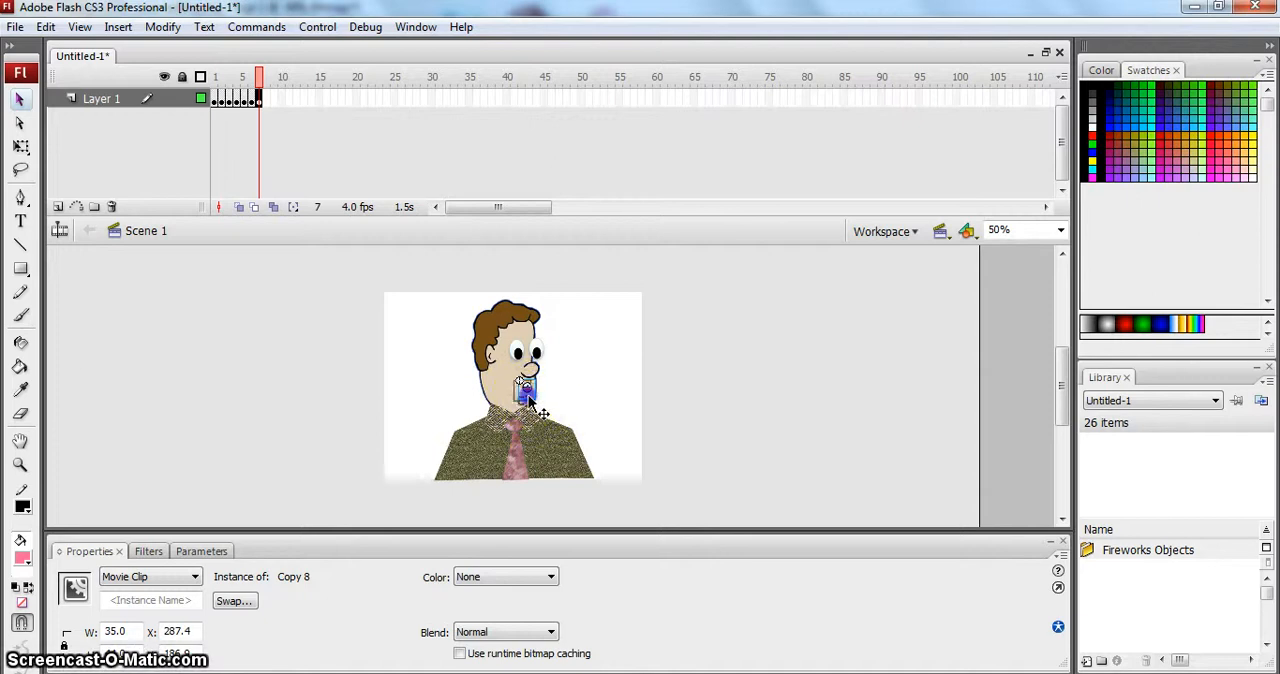
{"action": "left_click", "coordinate": [593, 416]}
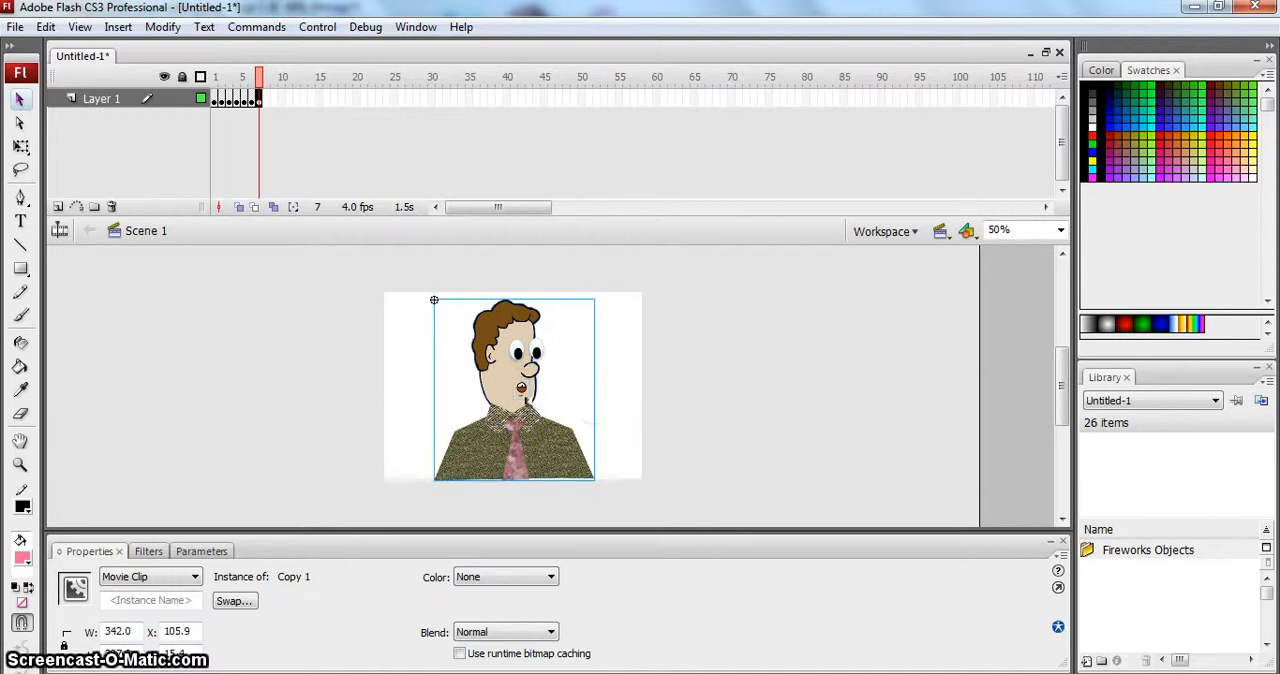